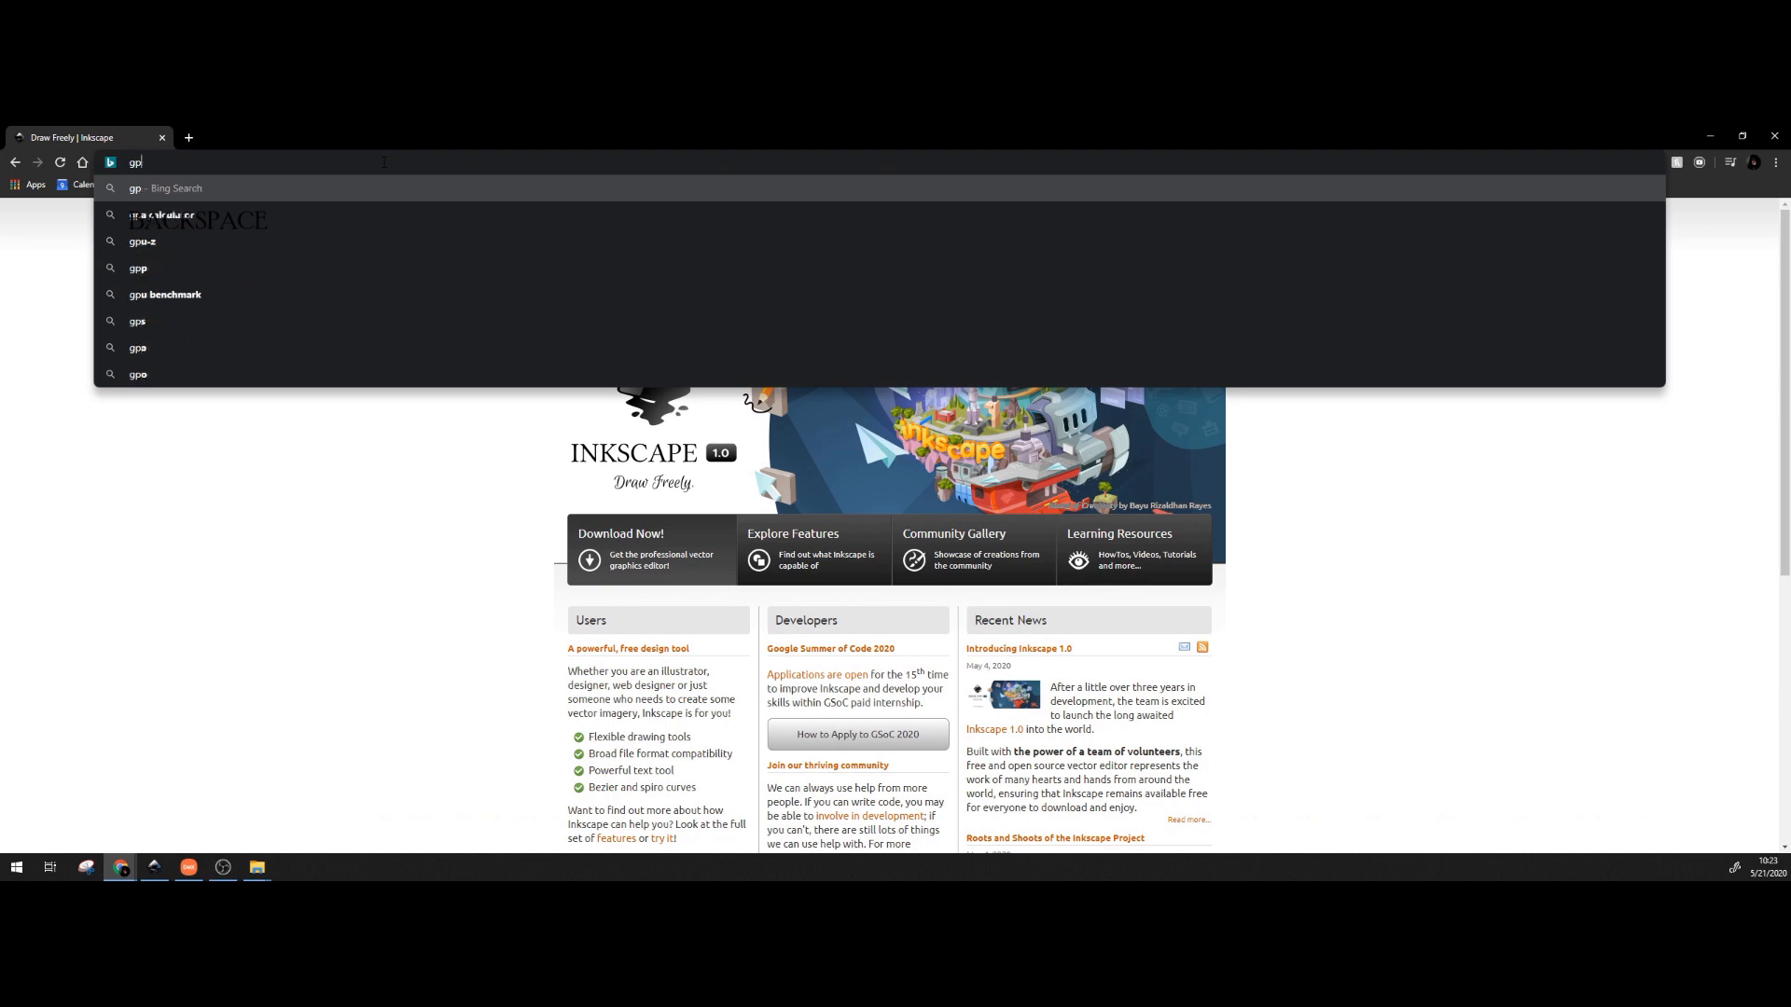
Search Google for 'mickey head silhouette' images, then bring the Inkscape window to the front.
key("Return")
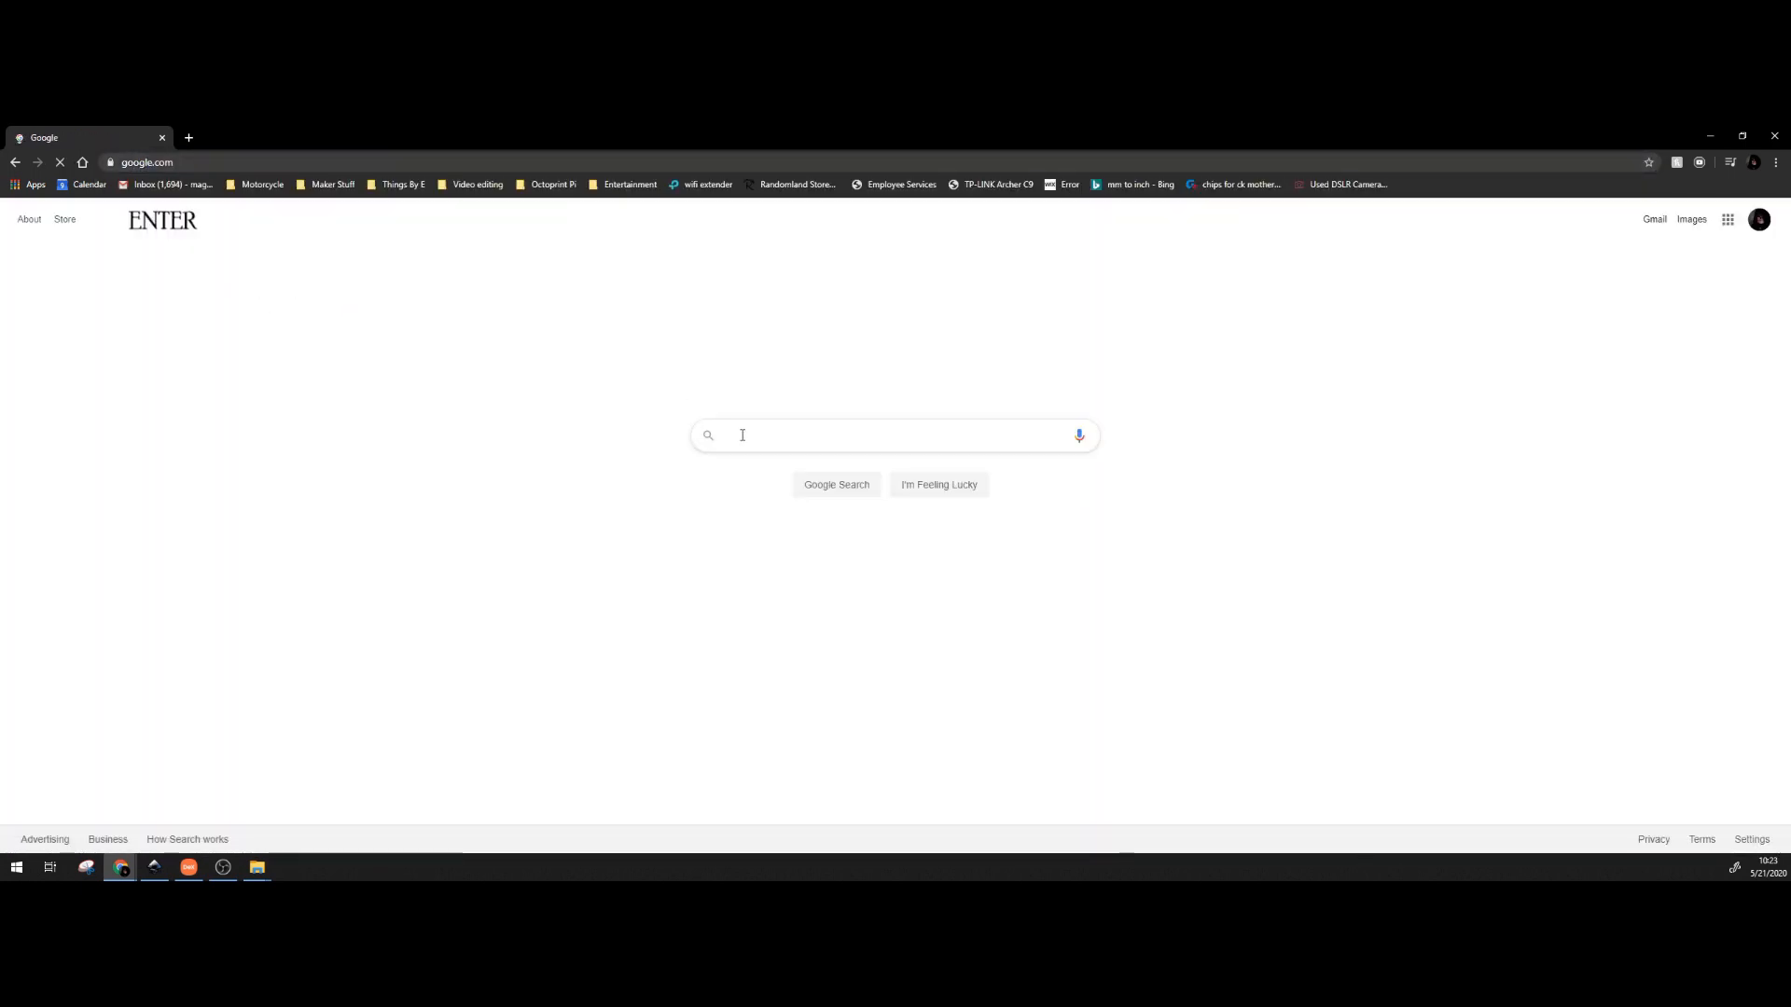
type("mickey head ")
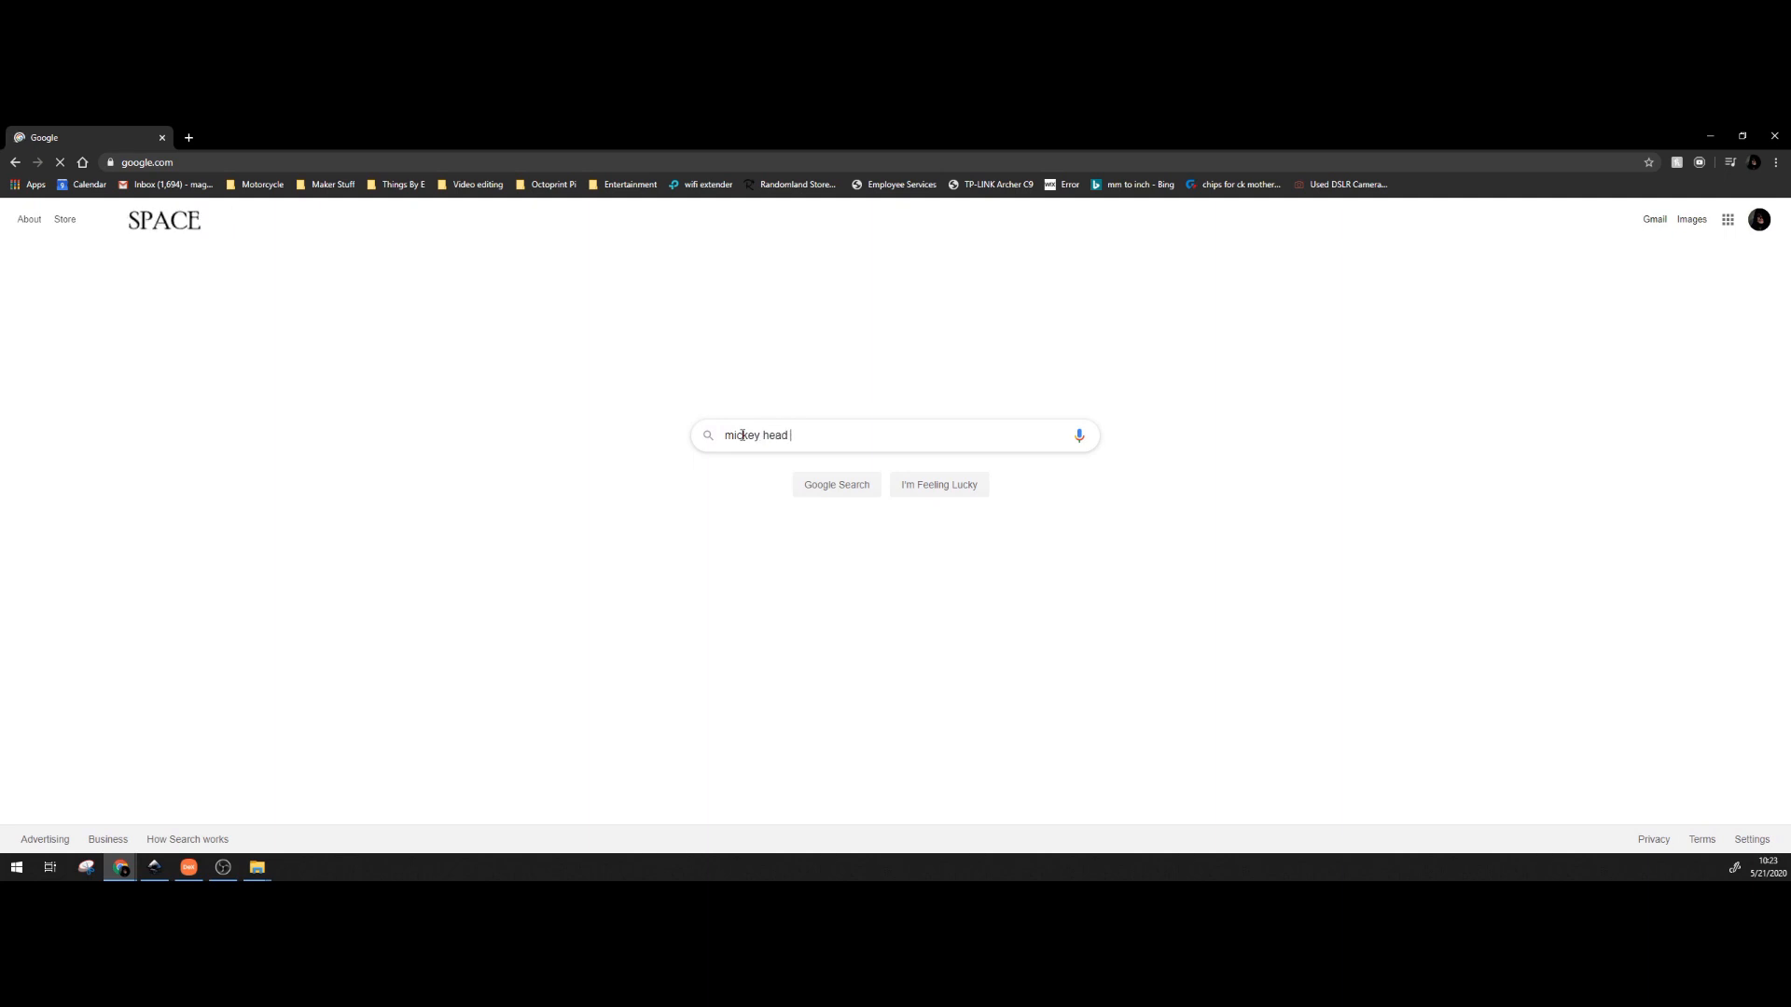
type("silhouette")
key("Return")
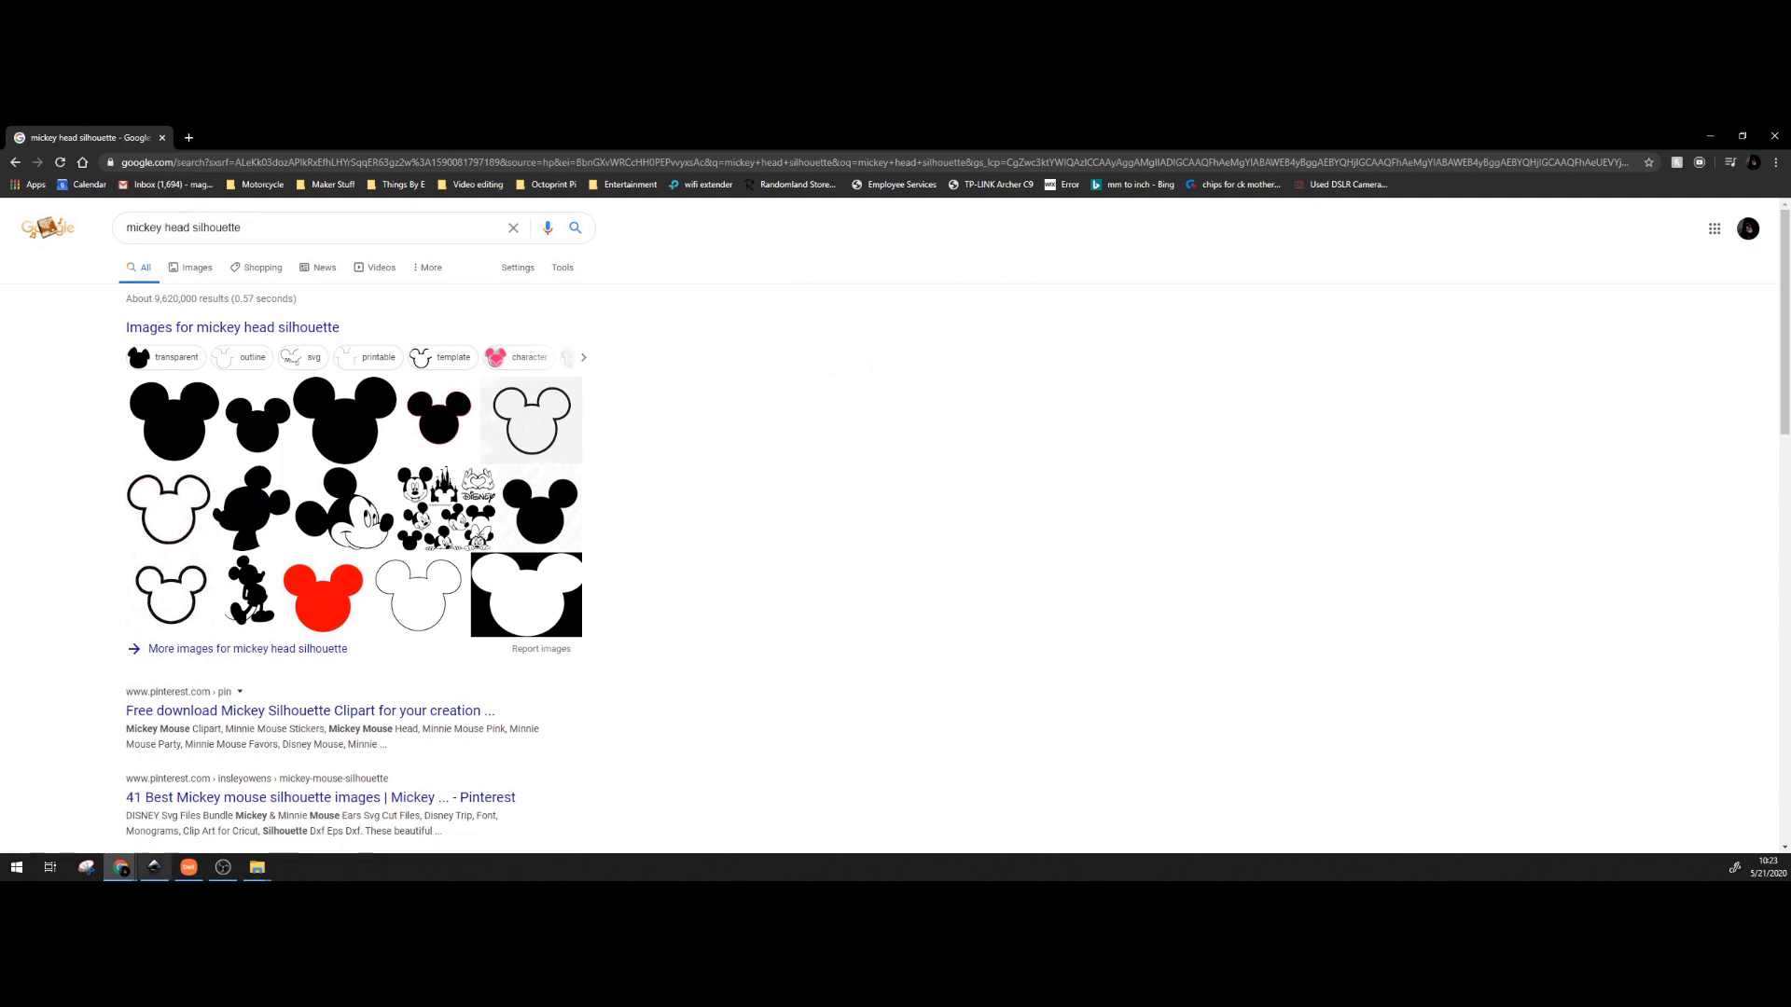
left_click(153, 868)
Import the 'head only' image as an embedded picture and place it left of the page.
mouse_move(262, 870)
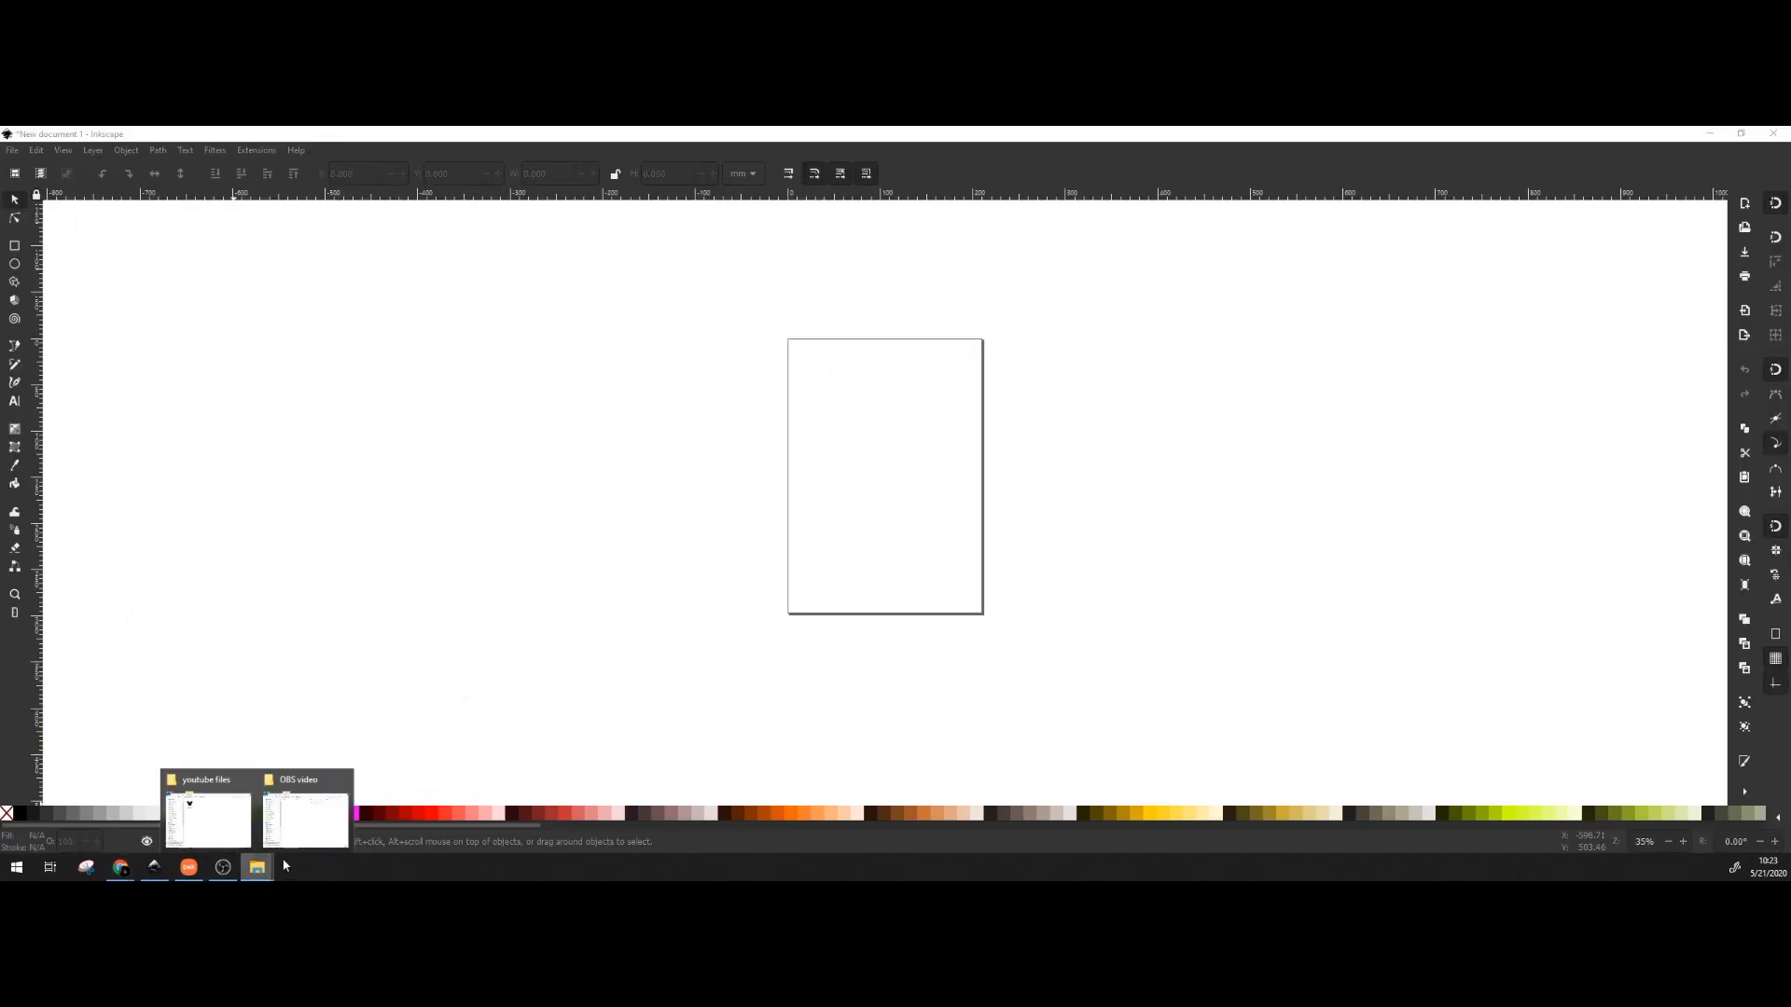
left_click(235, 835)
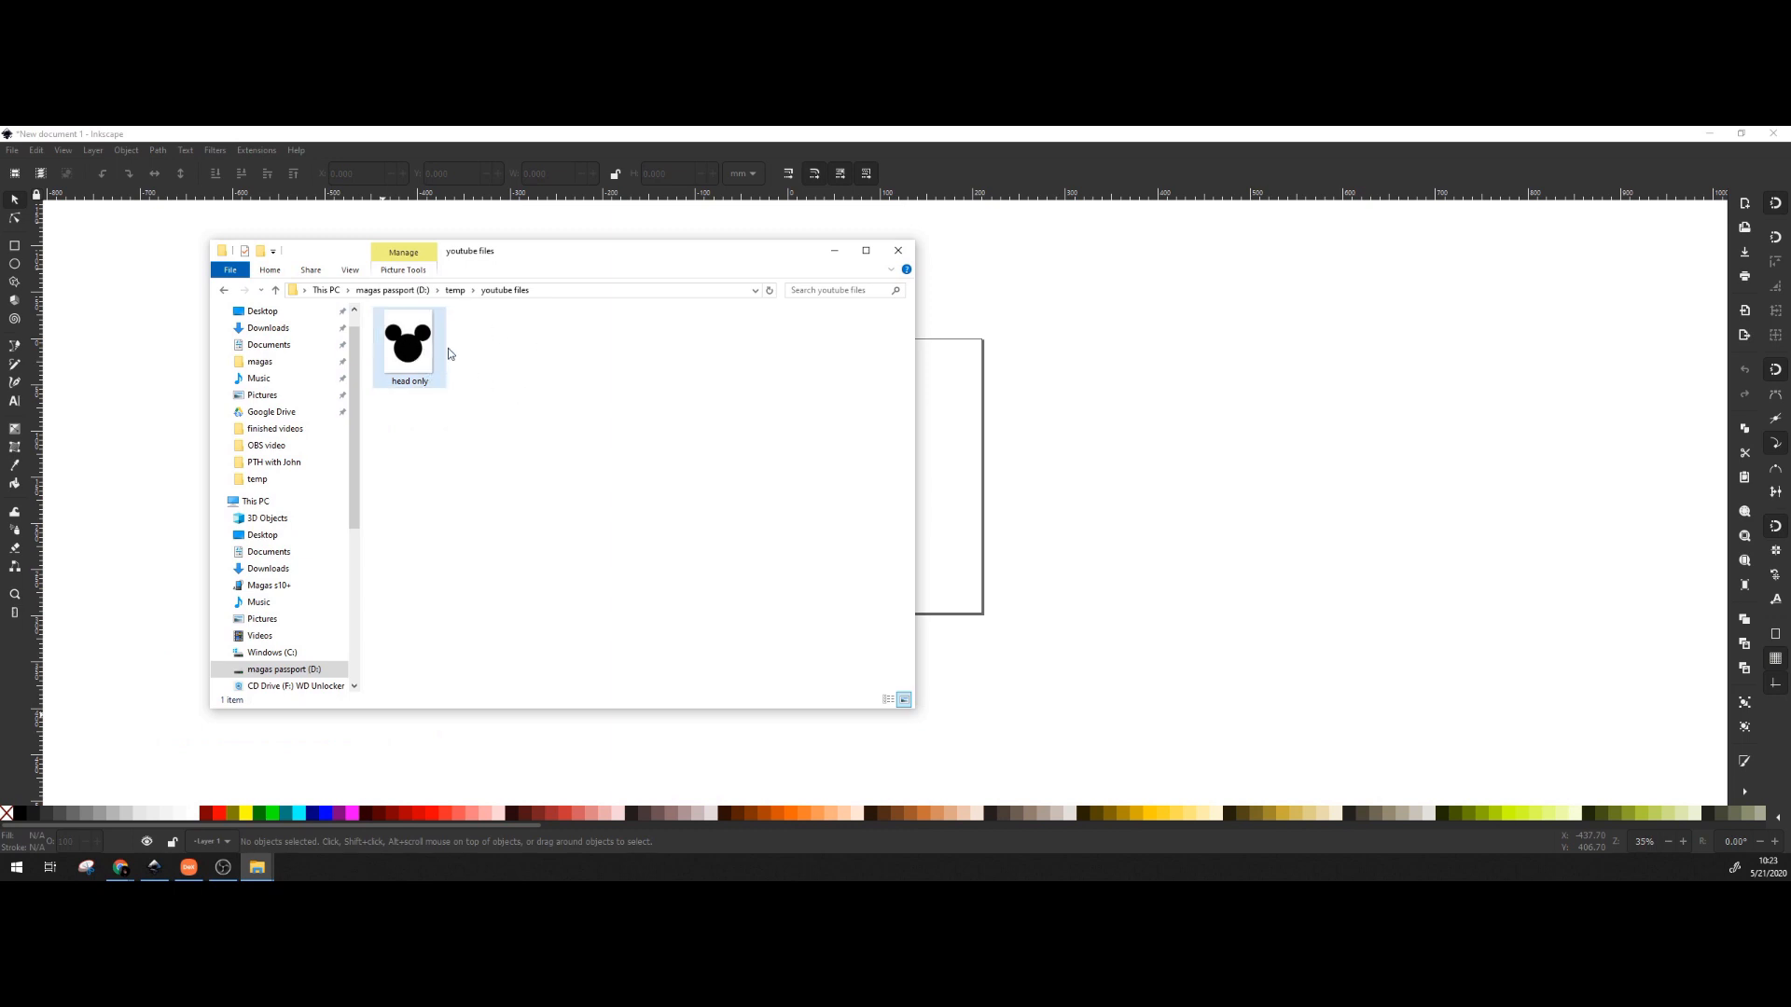
left_click_drag(396, 354, 1082, 464)
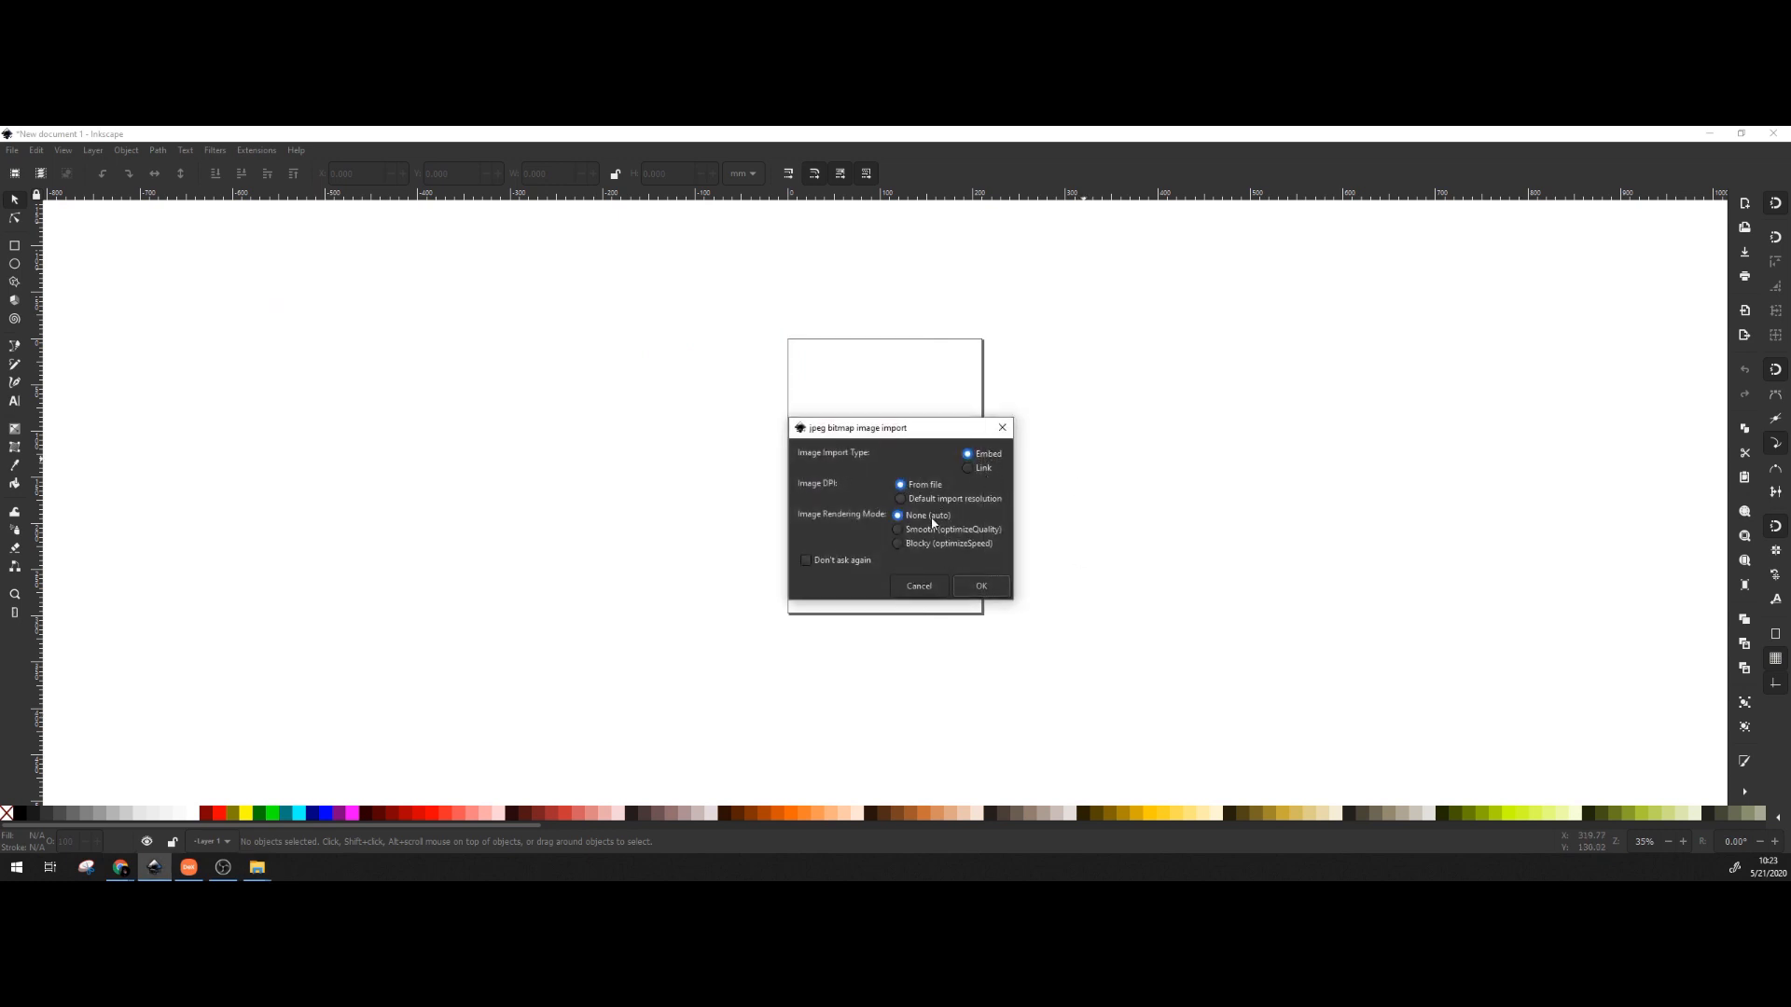
left_click(981, 586)
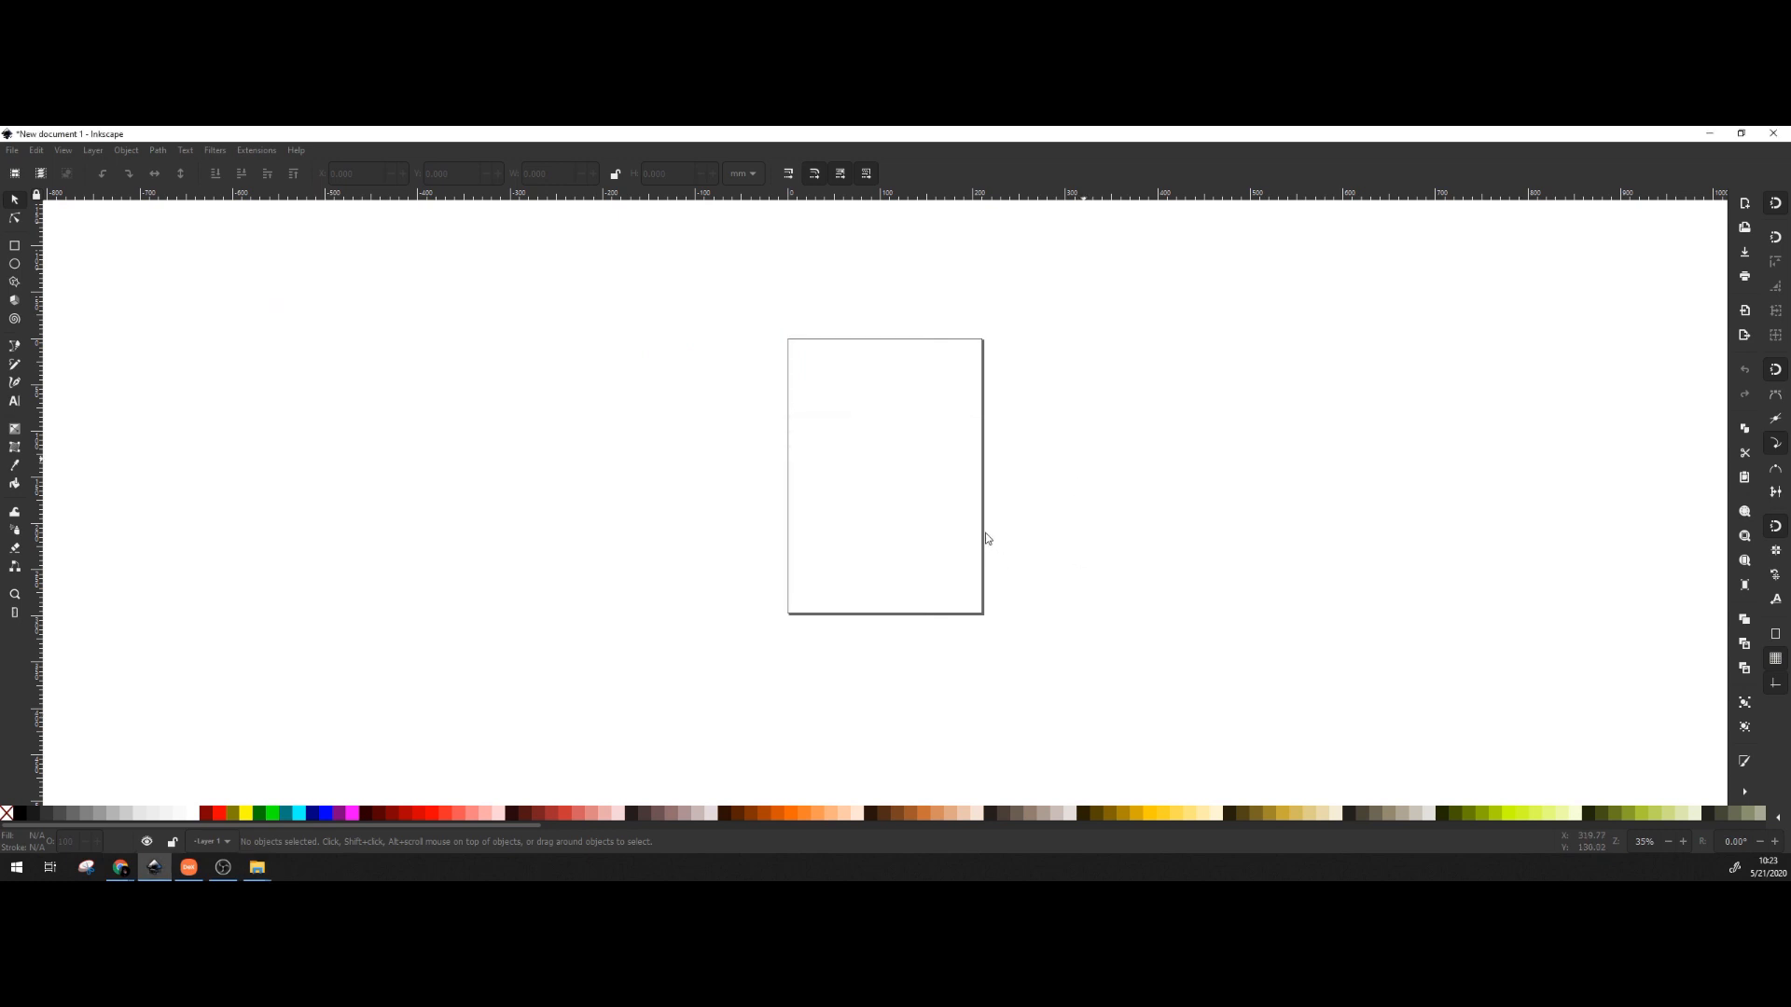
left_click_drag(1060, 474, 655, 528)
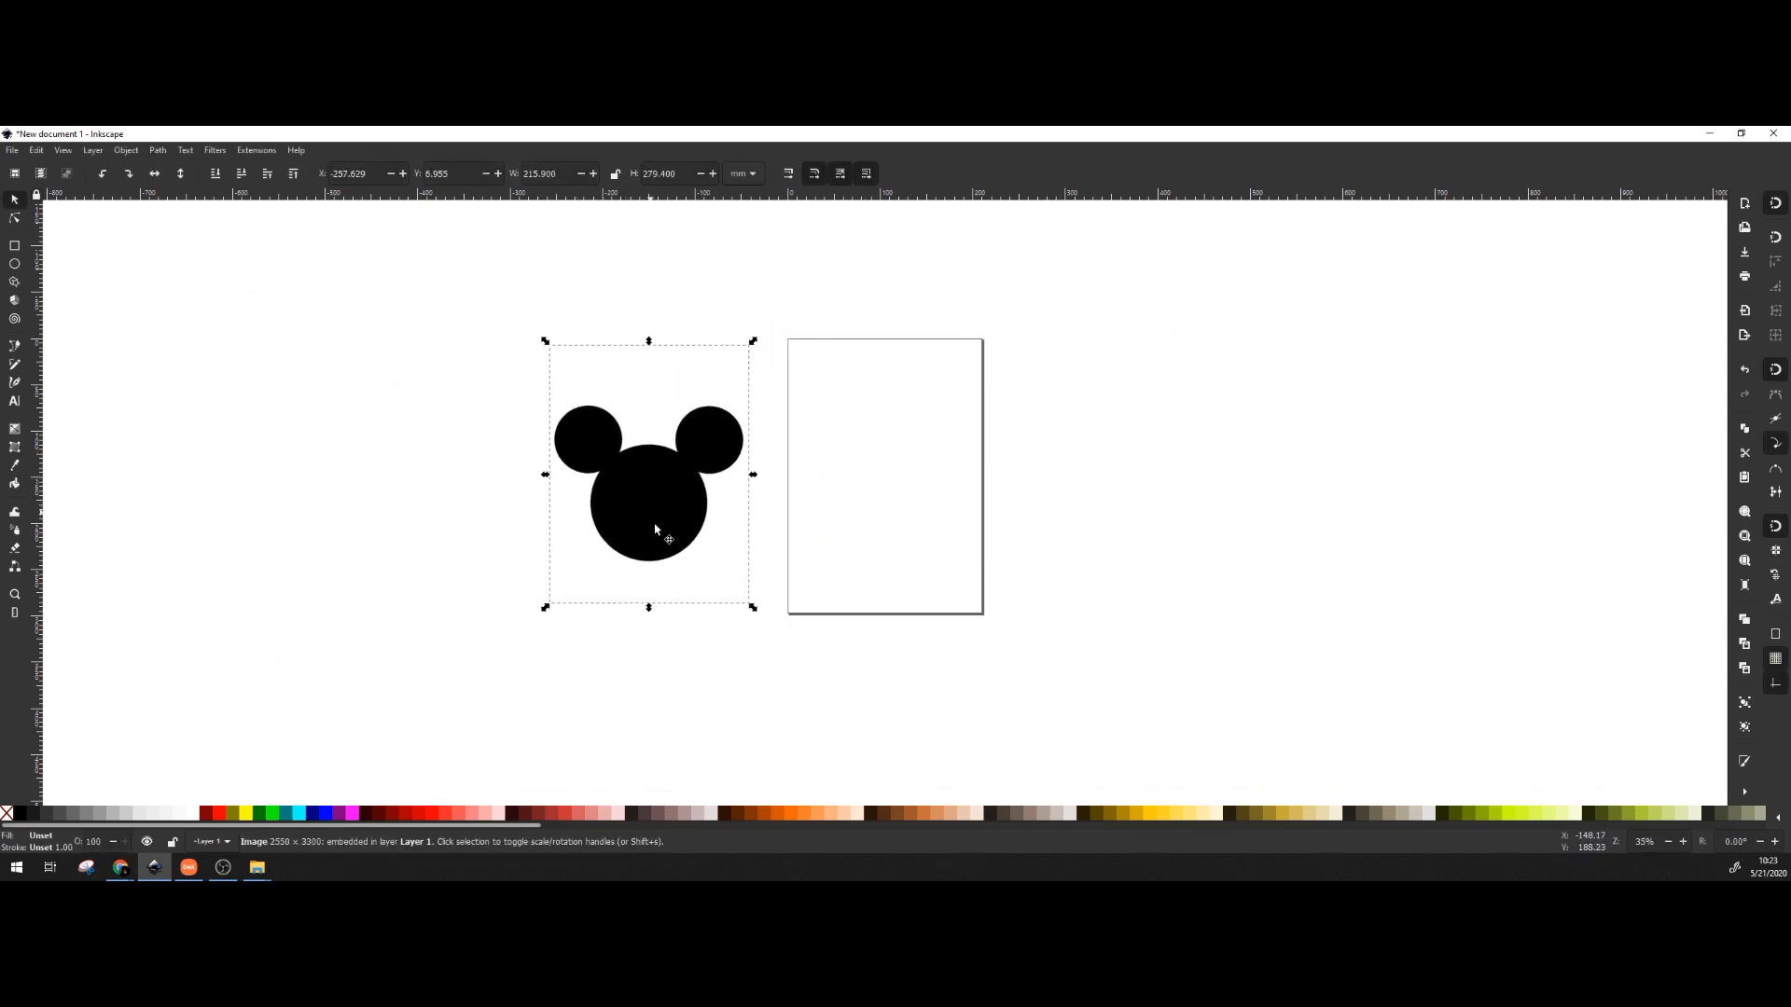
Zoom to about 99% and pan so the Mickey head image is centred in view.
left_click(881, 487)
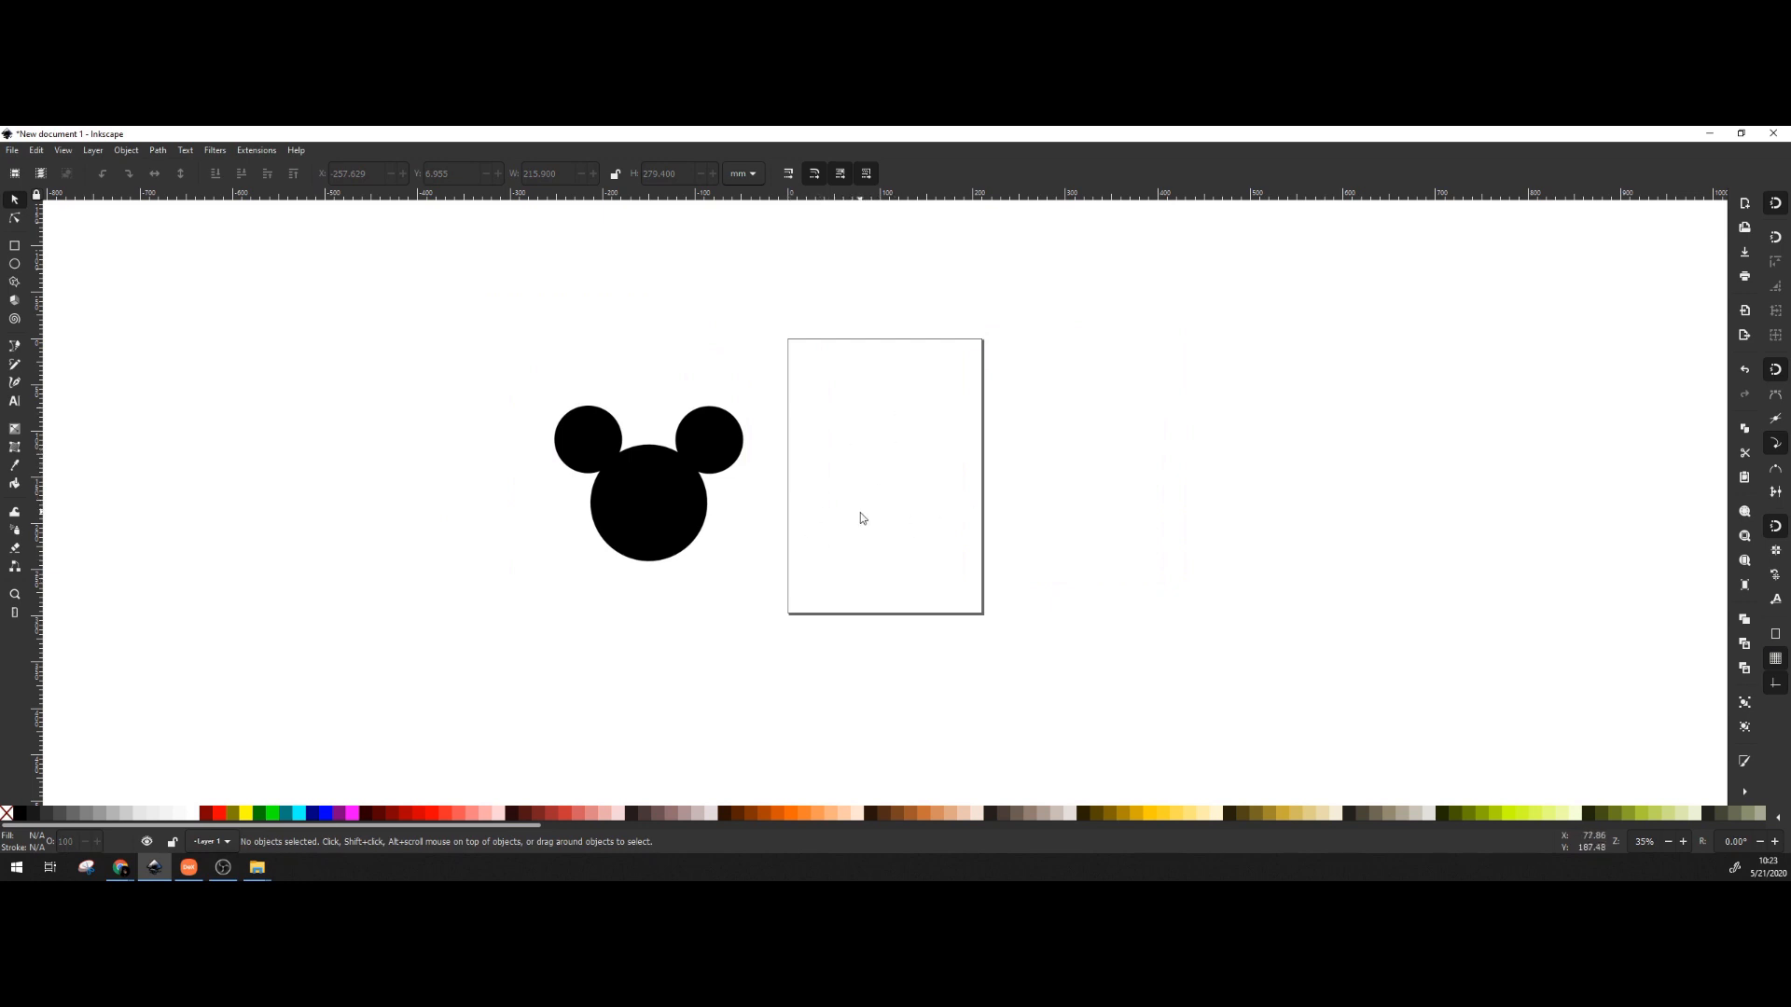
scroll(733, 472, "up", 3)
scroll(672, 475, "down", 1)
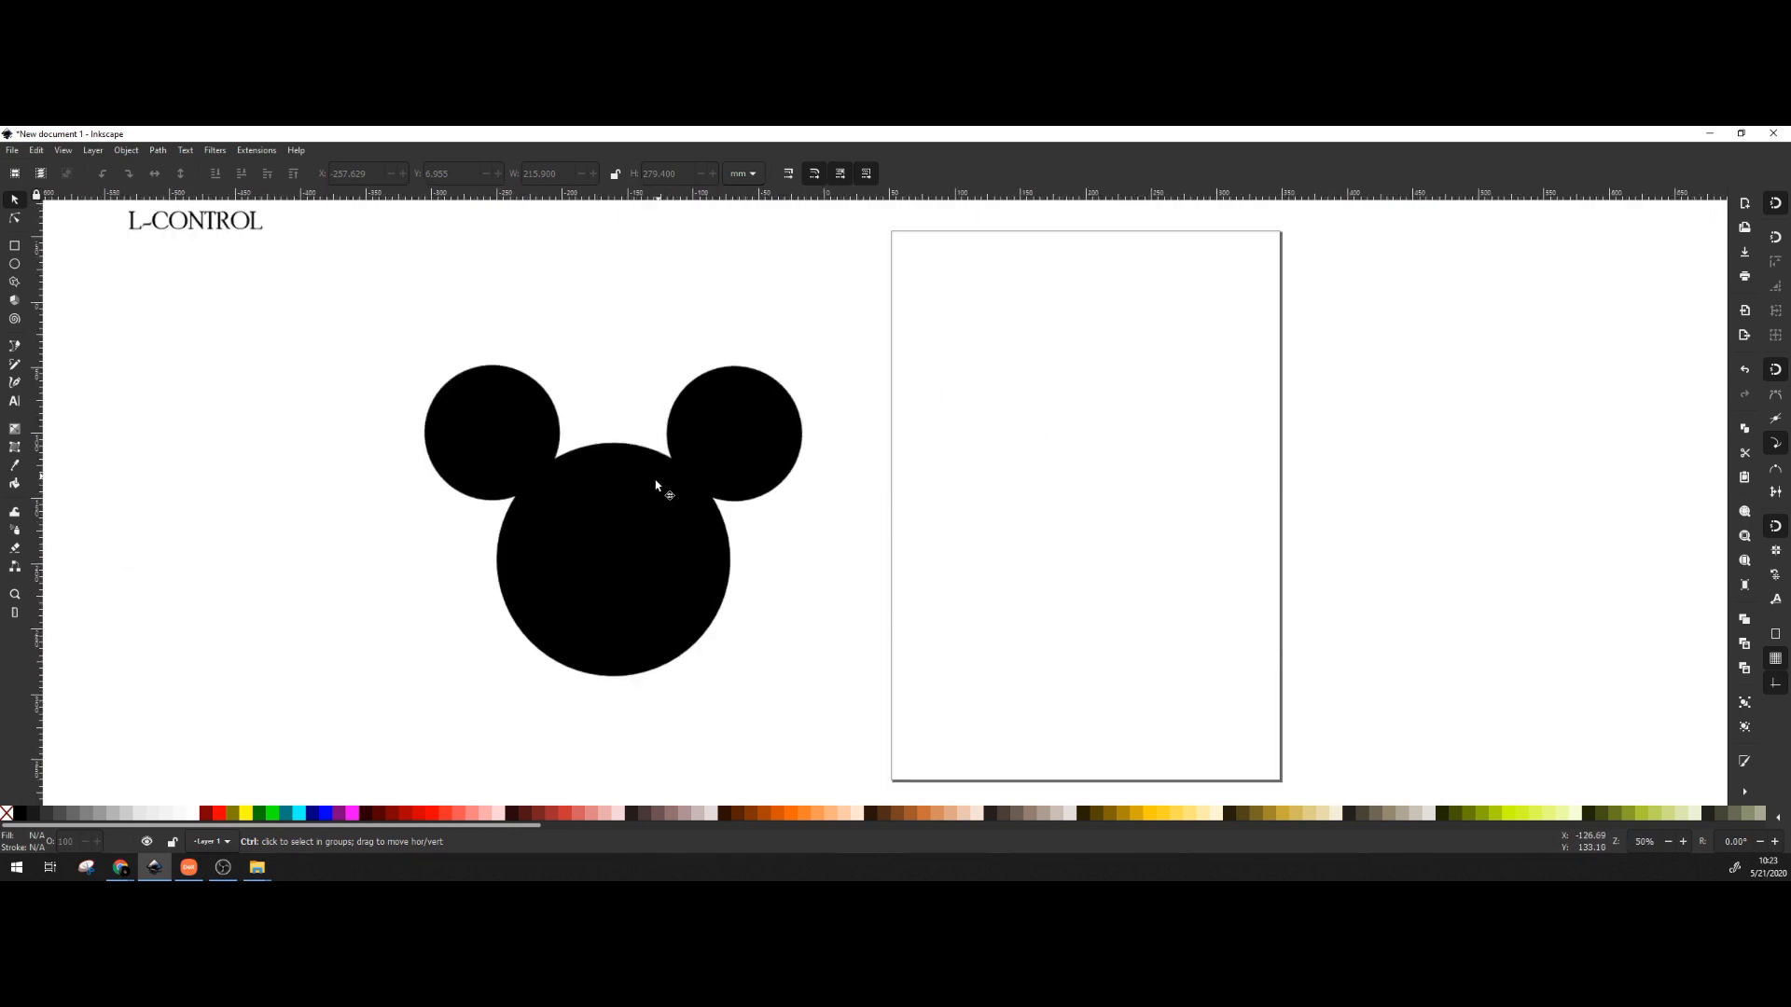
scroll(656, 486, "up", 3)
scroll(653, 493, "down", 1)
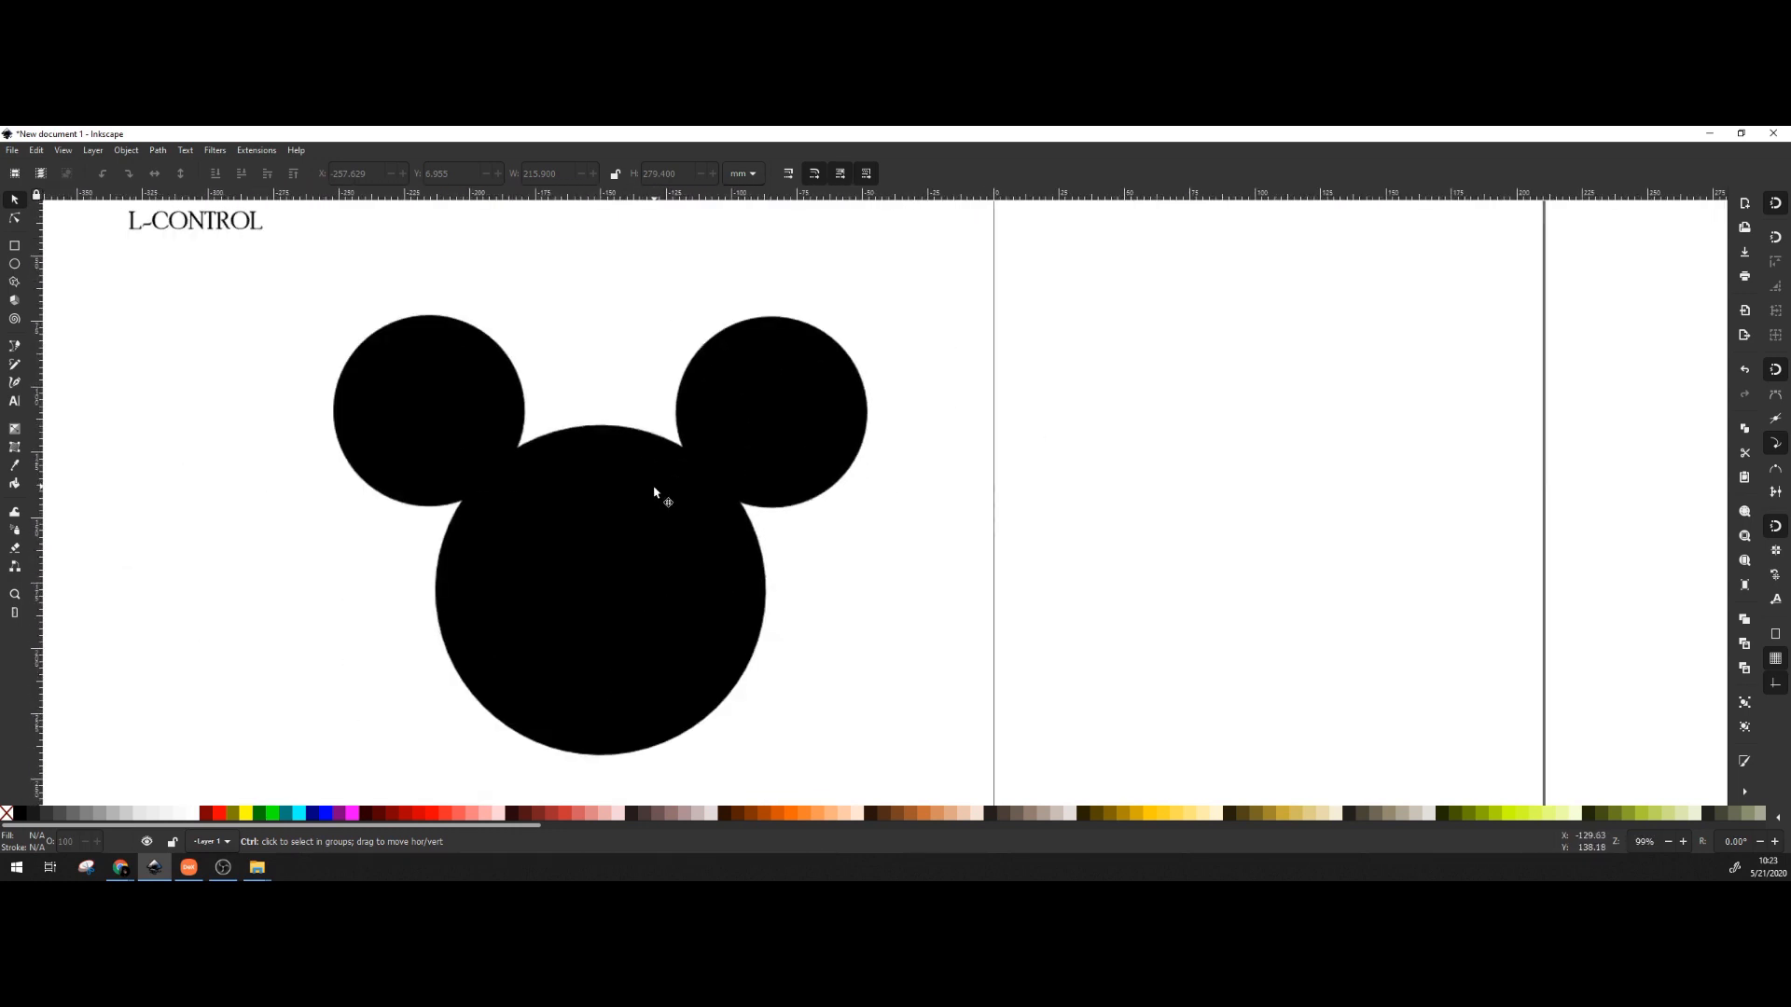
left_click_drag(654, 494, 729, 453)
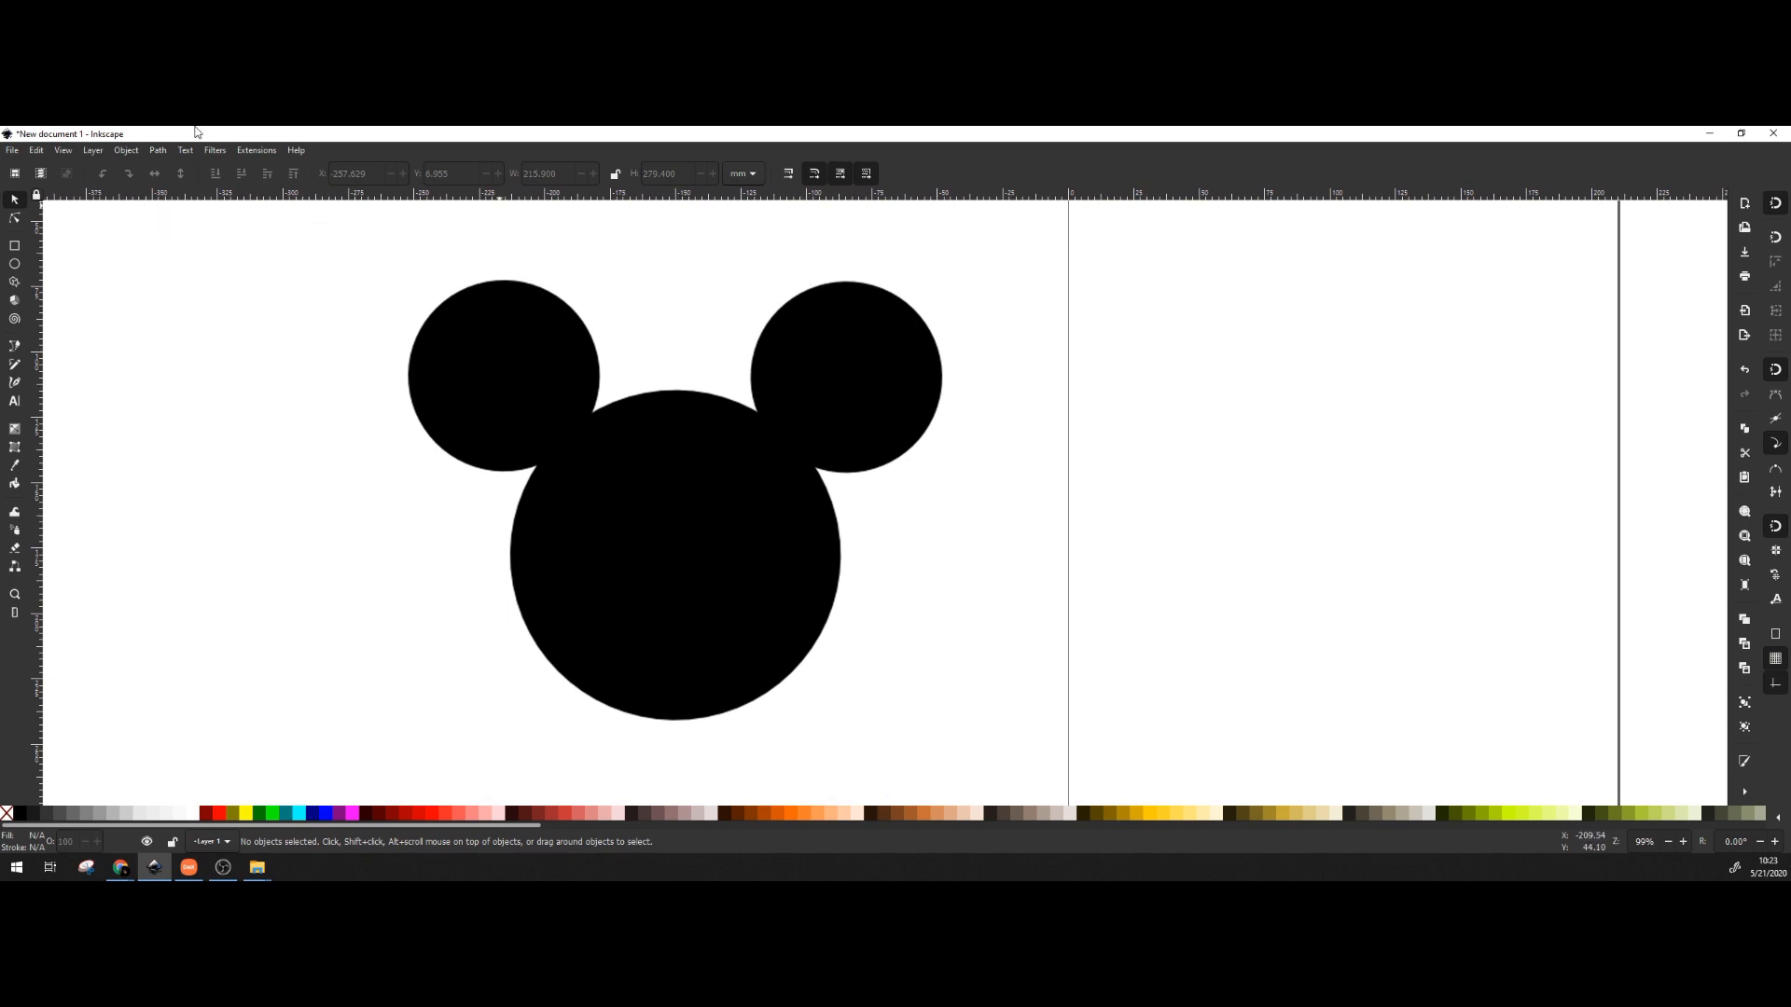
left_click(92, 150)
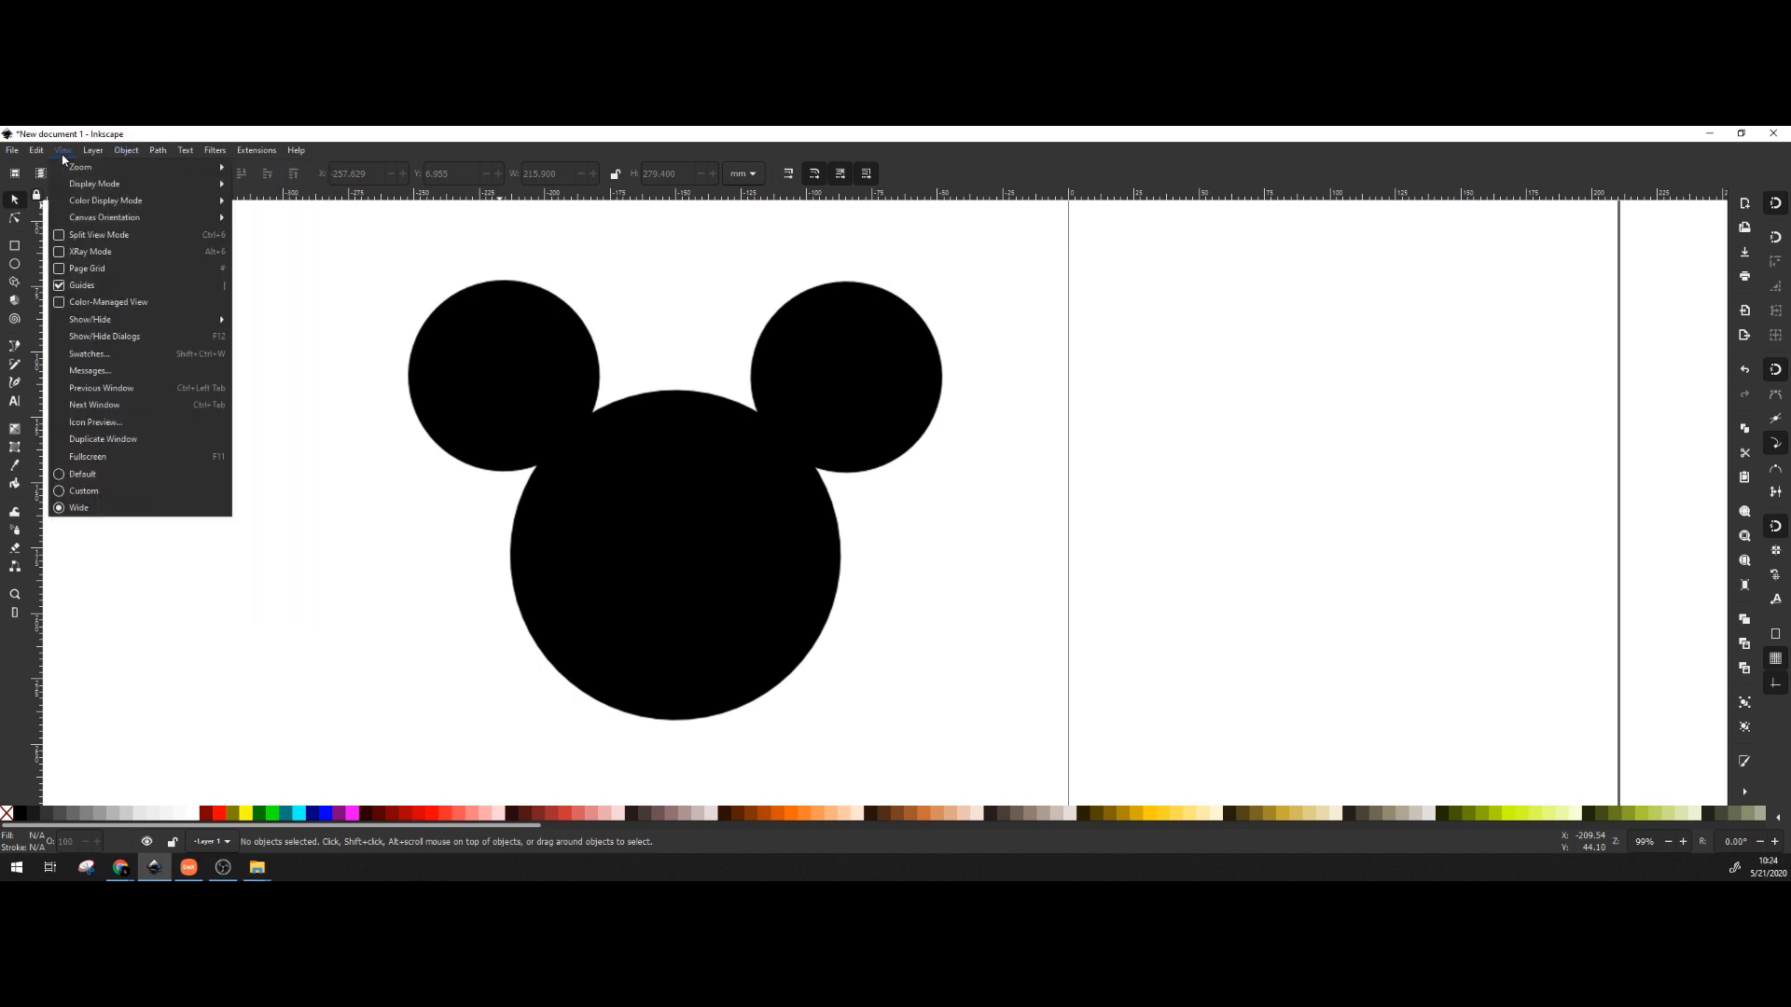
mouse_move(75, 167)
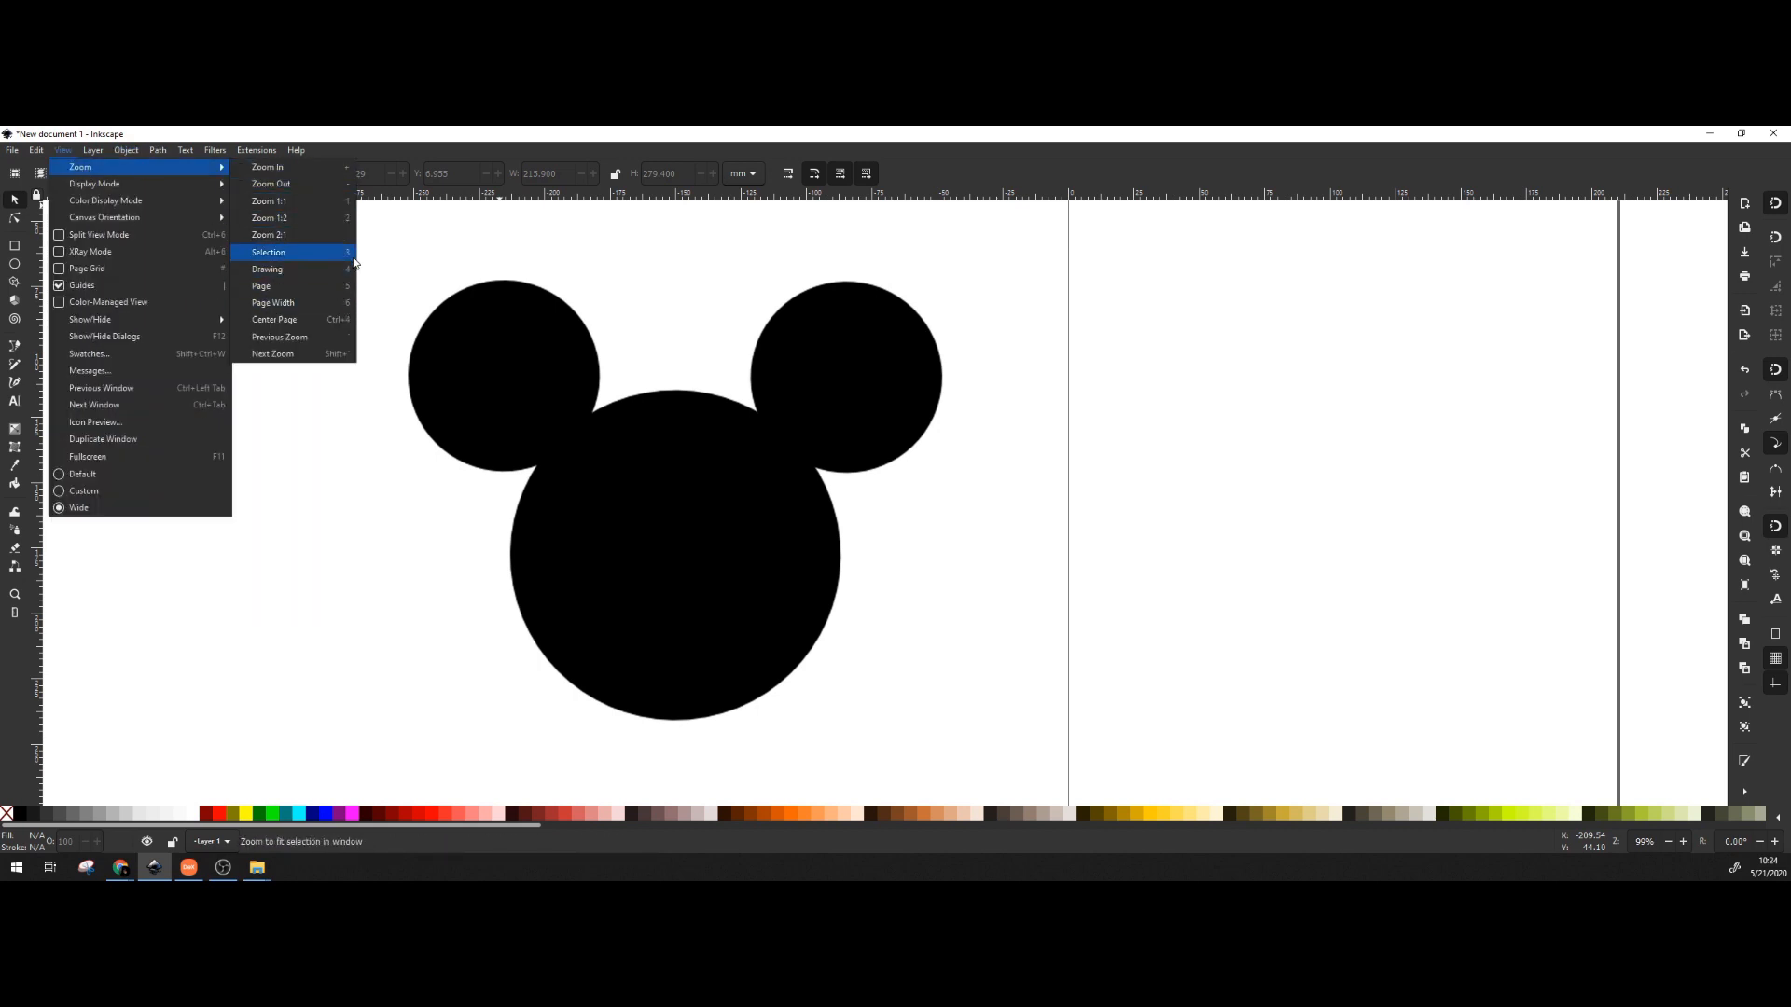
left_click(443, 130)
left_click(715, 502)
left_click(1304, 538)
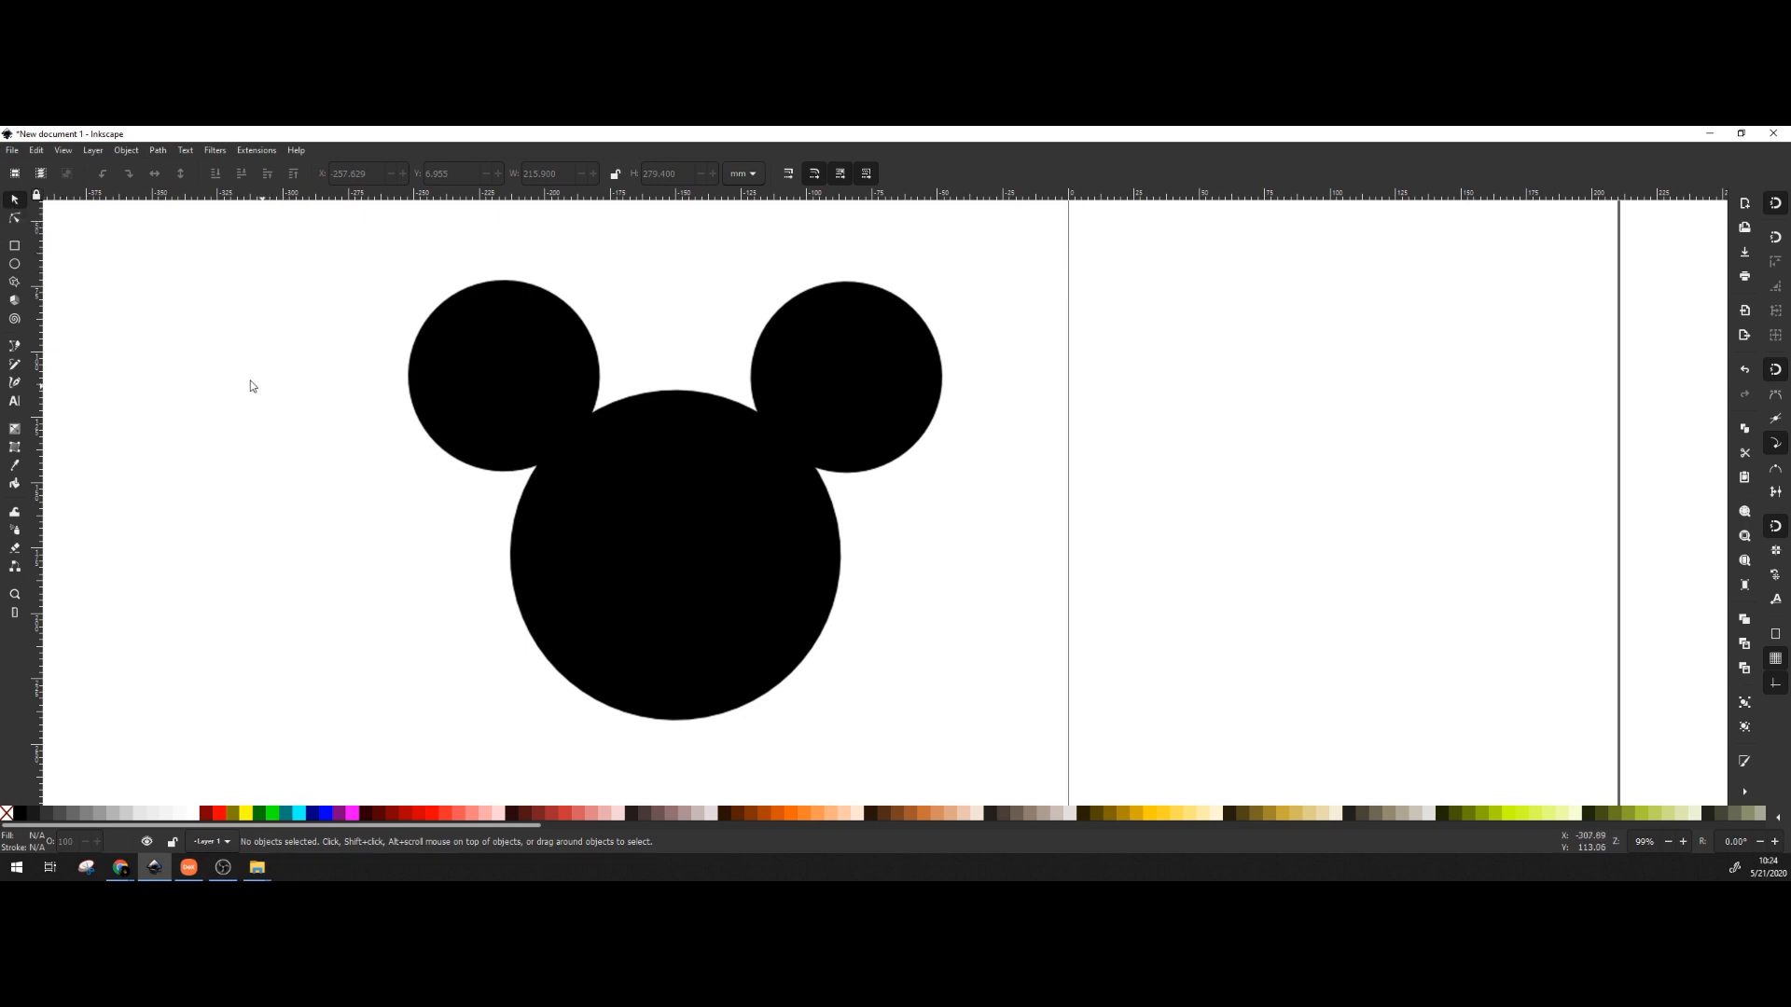
Turn snapping off and open the Align and Distribute panel.
left_click(15, 218)
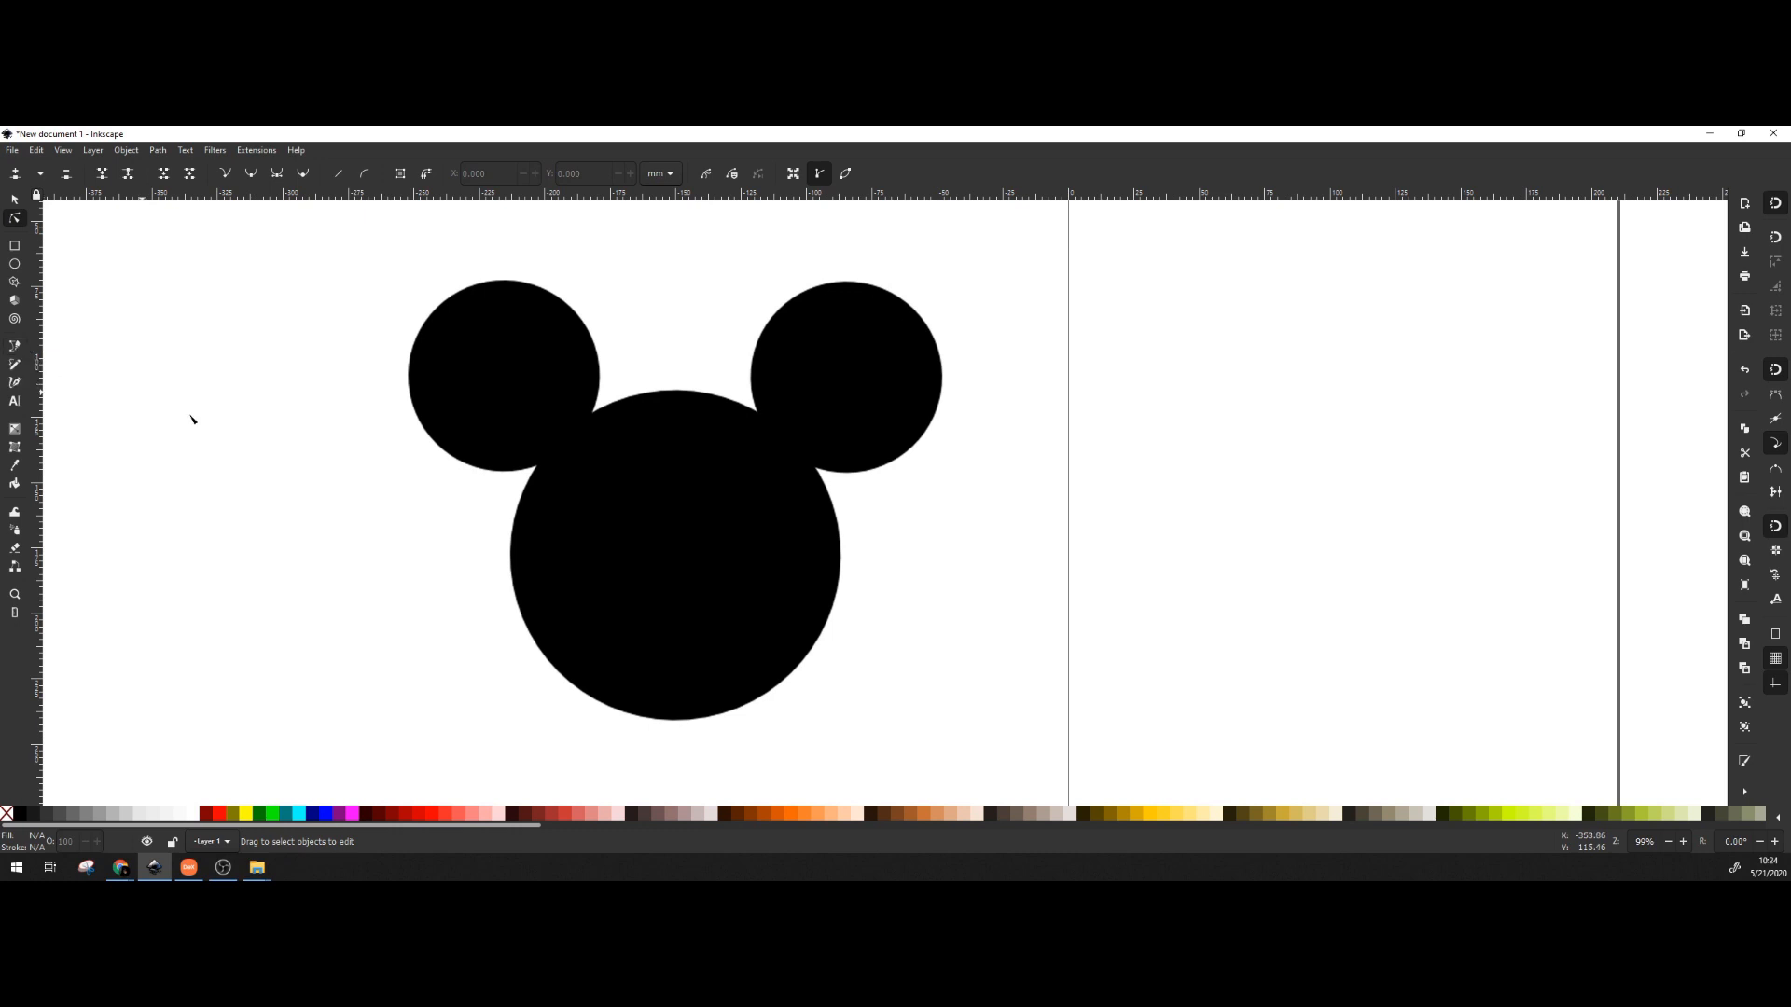
key("b")
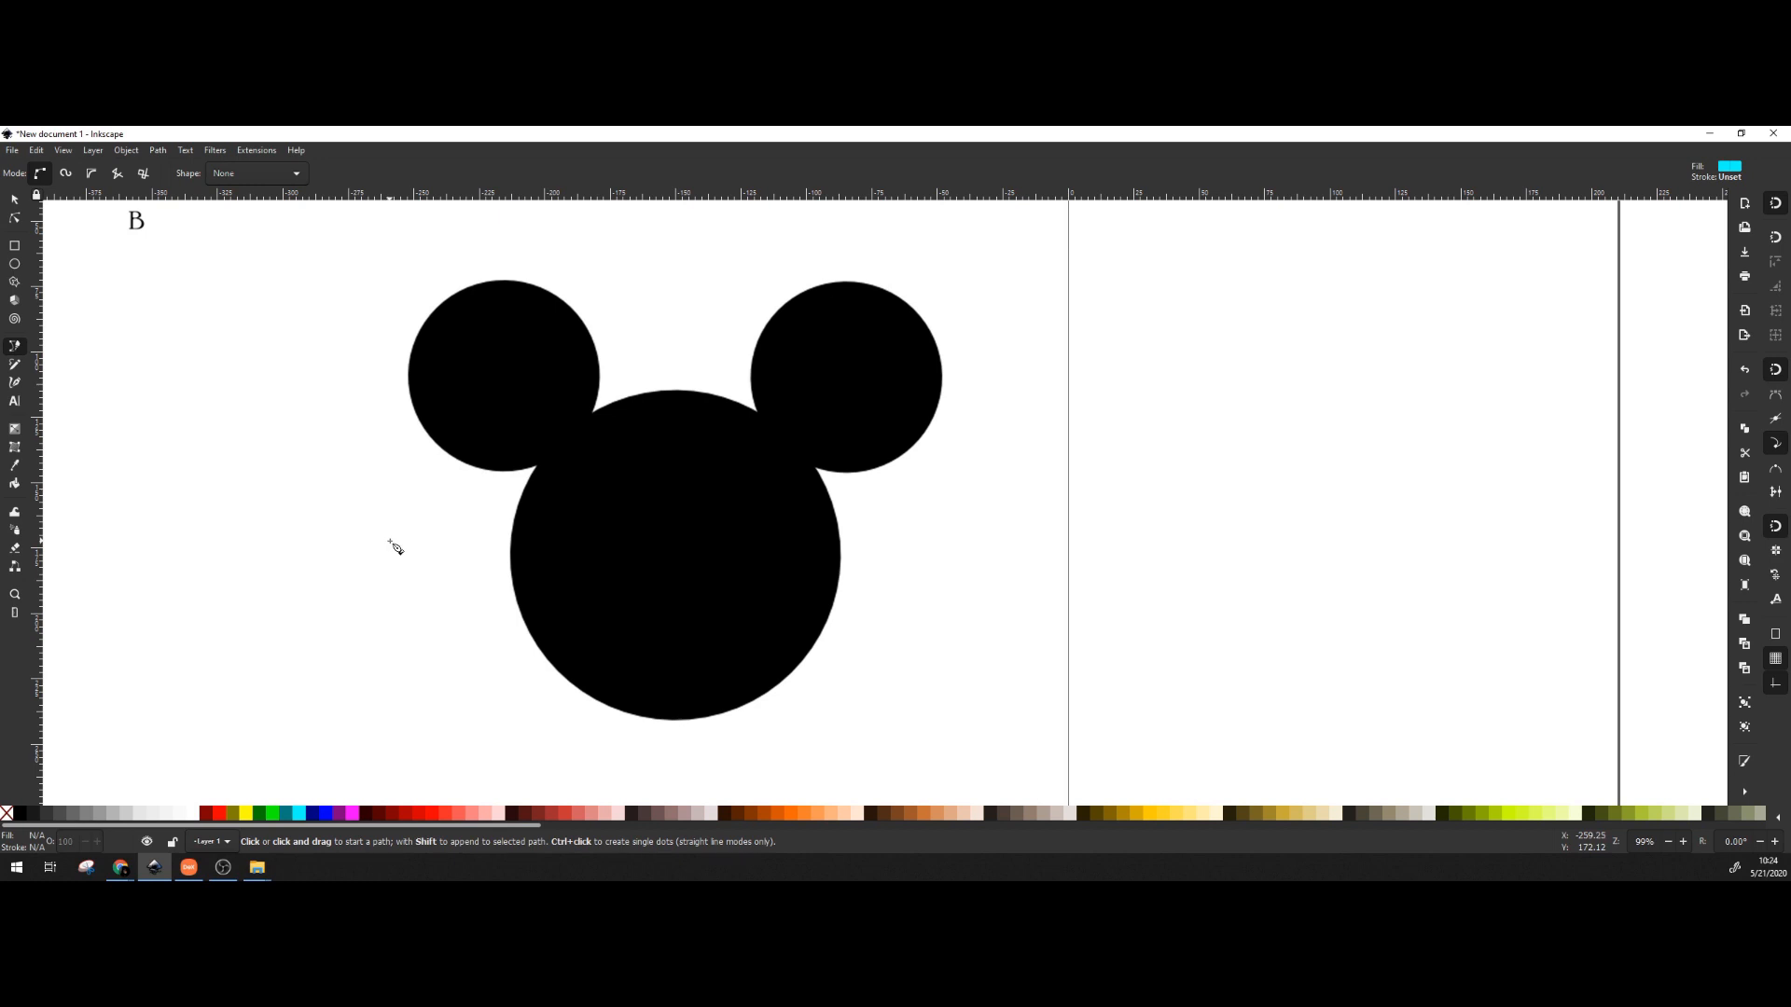
key("s")
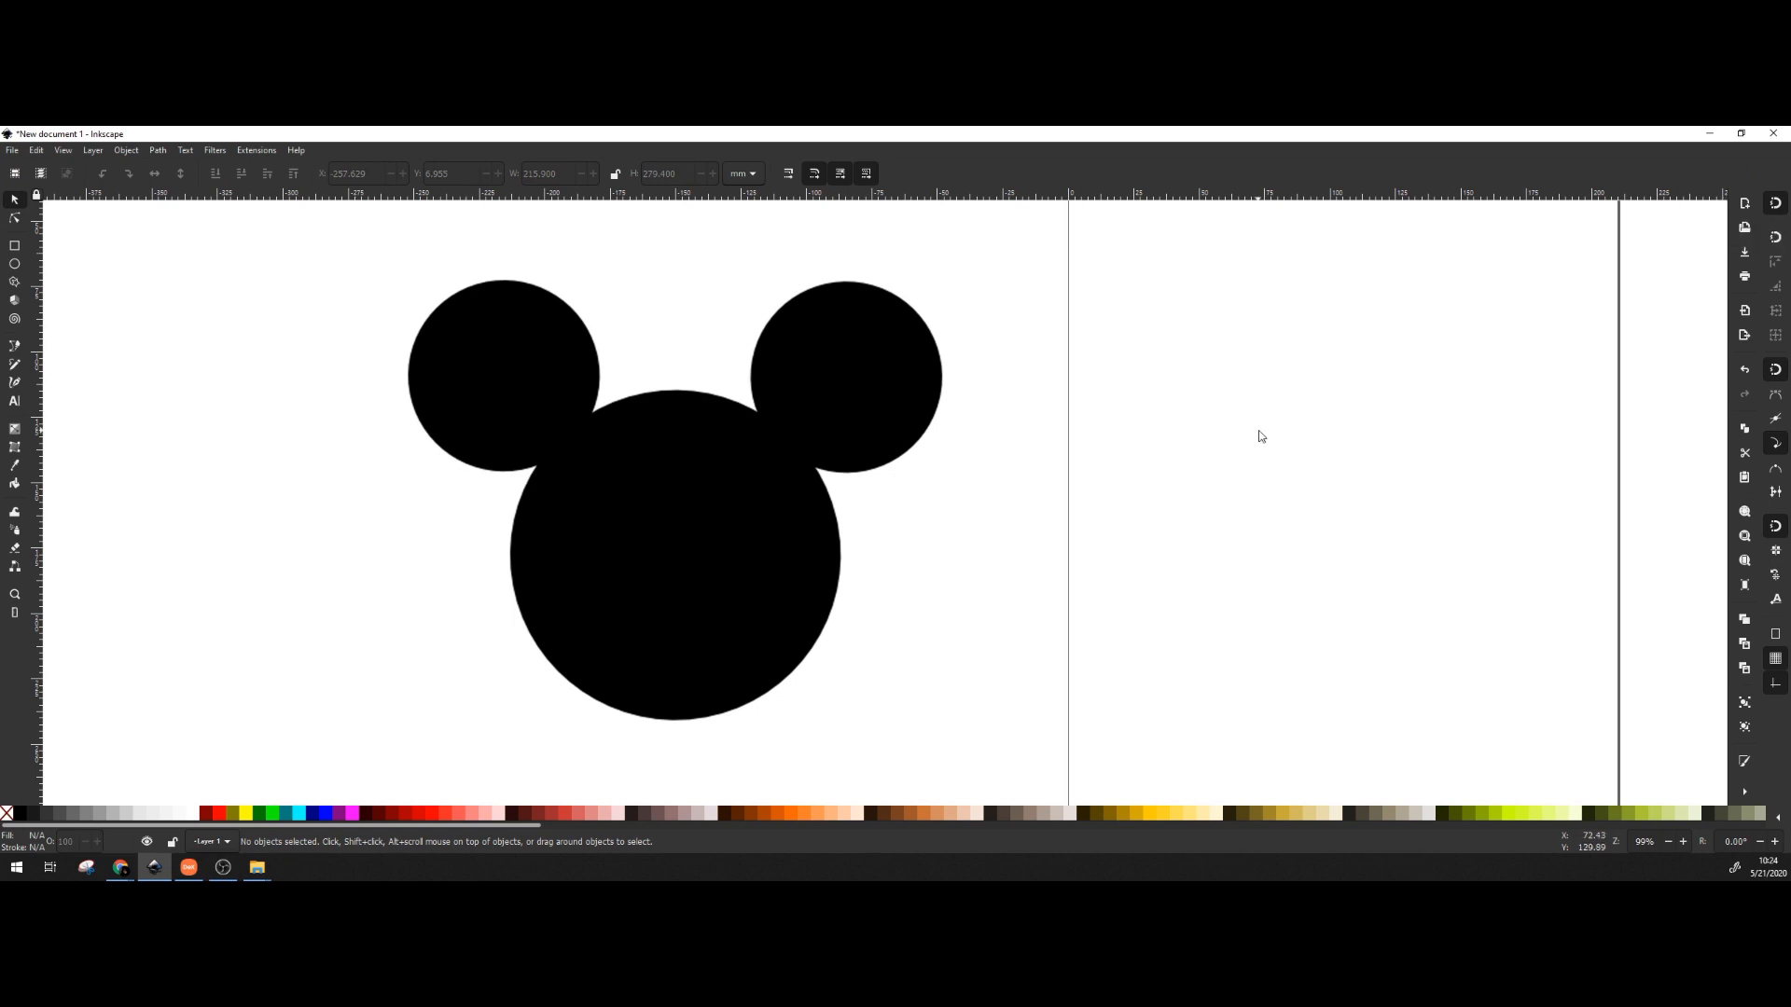
left_click(1778, 209)
key("ctrl+shift+a")
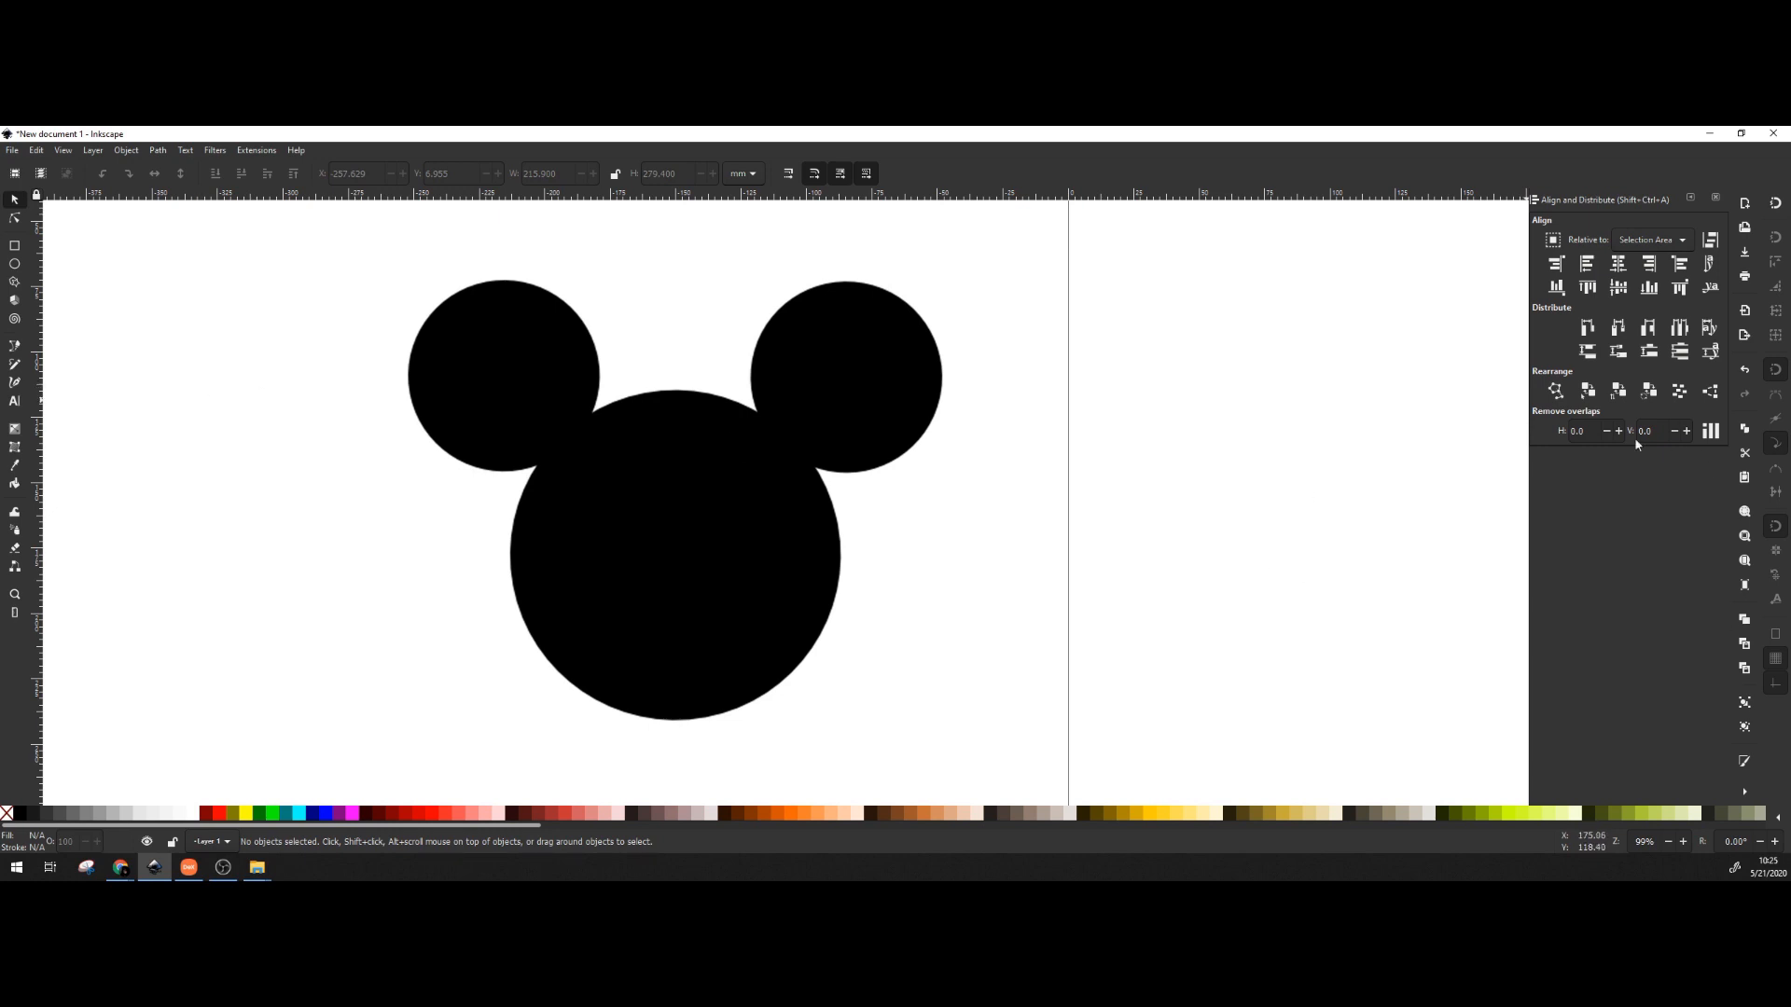
Nudge the Mickey image slightly up and right, then pick the Bezier tool.
mouse_move(731, 541)
left_mouse_down()
mouse_move(1051, 553)
mouse_move(928, 506)
mouse_move(716, 524)
mouse_move(741, 526)
left_mouse_up()
left_click(1147, 572)
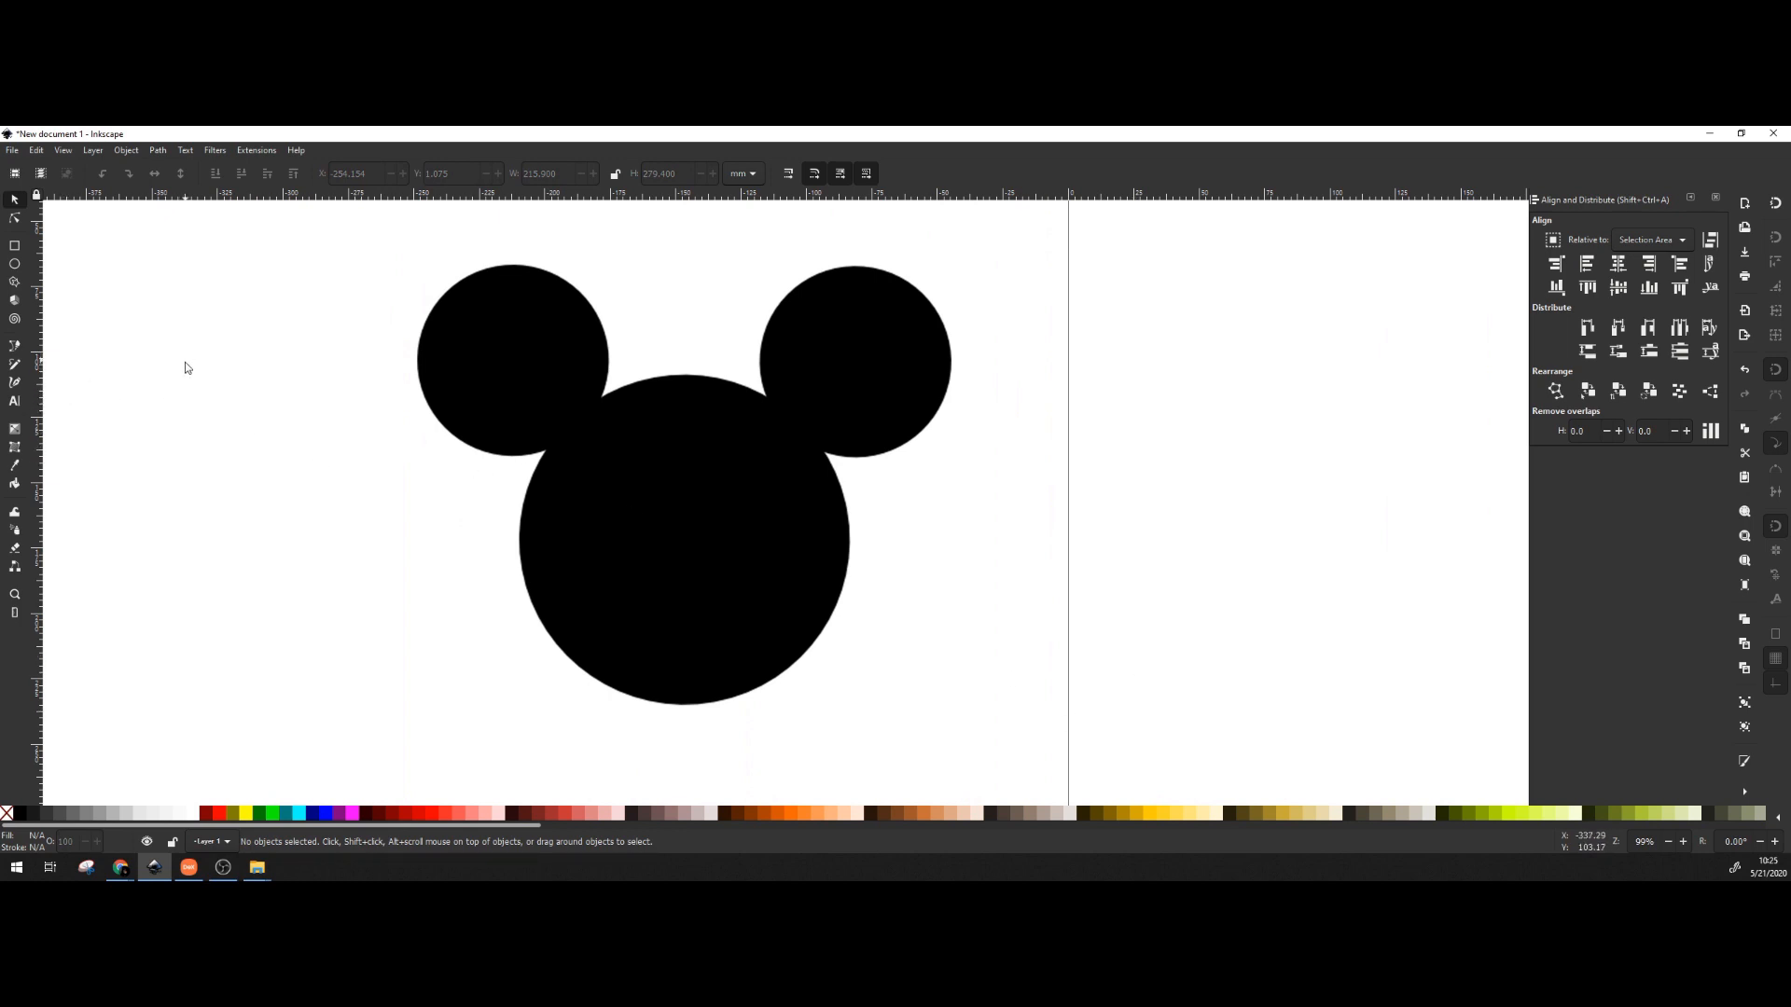
key("b")
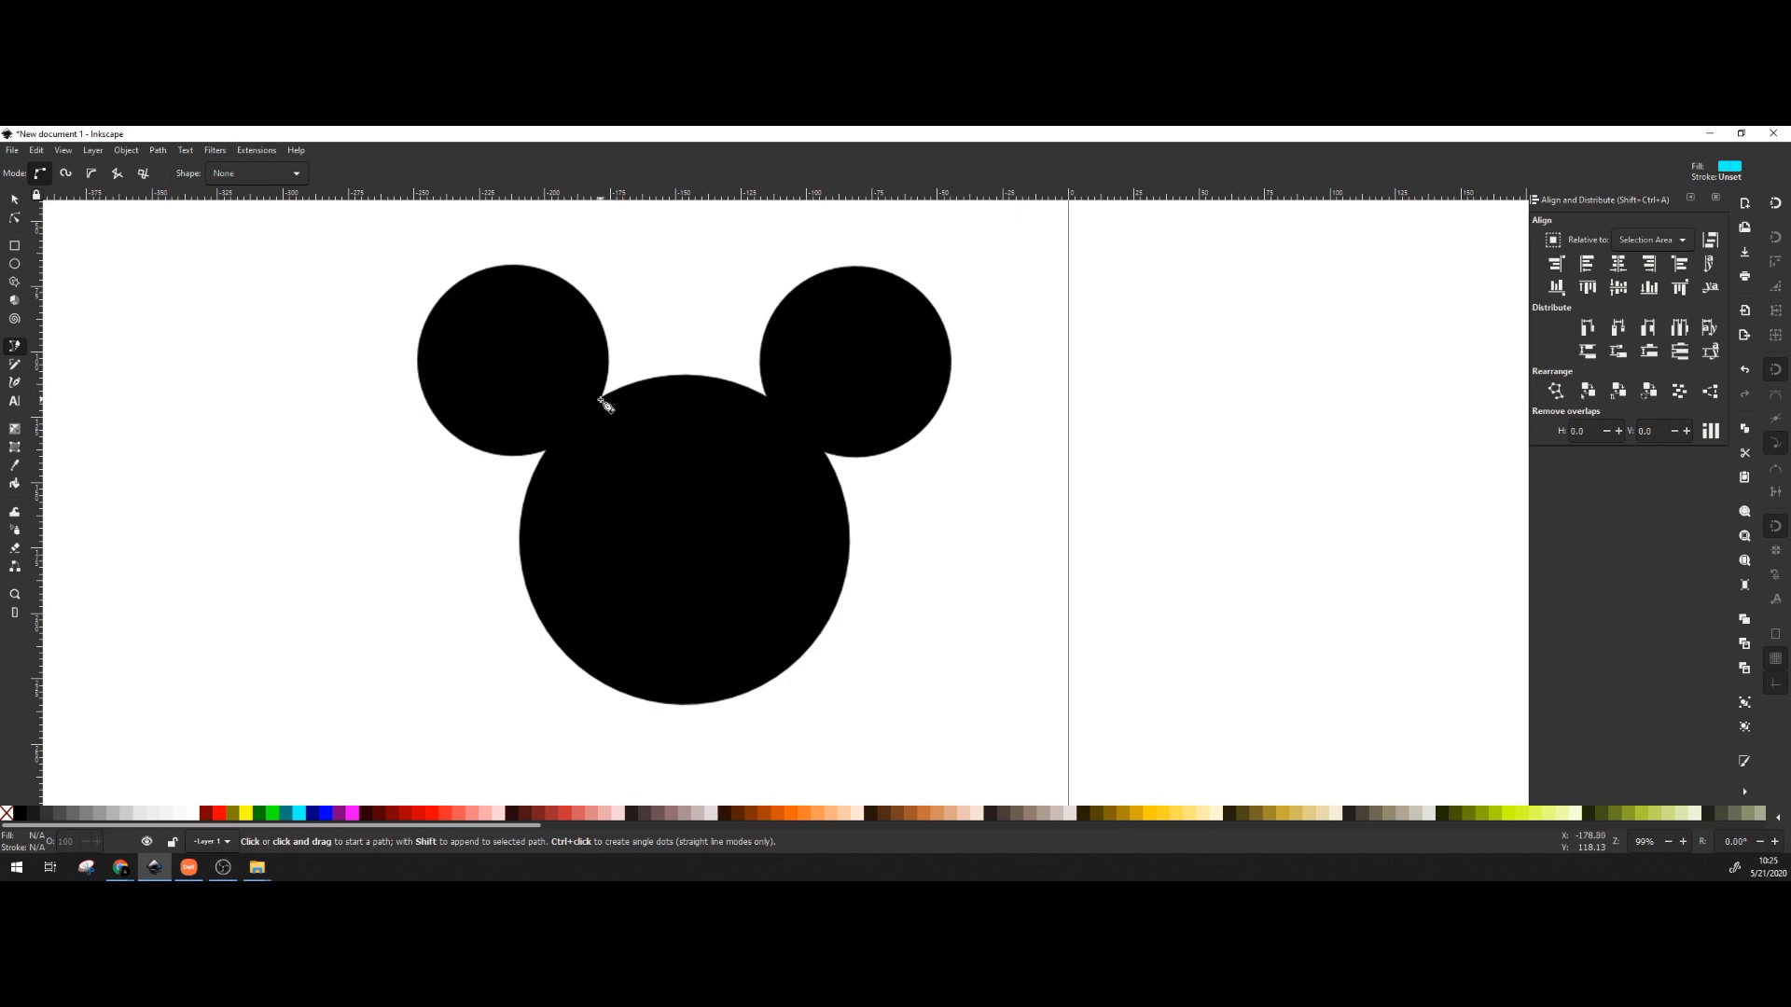
Start the Bezier outline around the left ear and down the lower head.
left_click(601, 401)
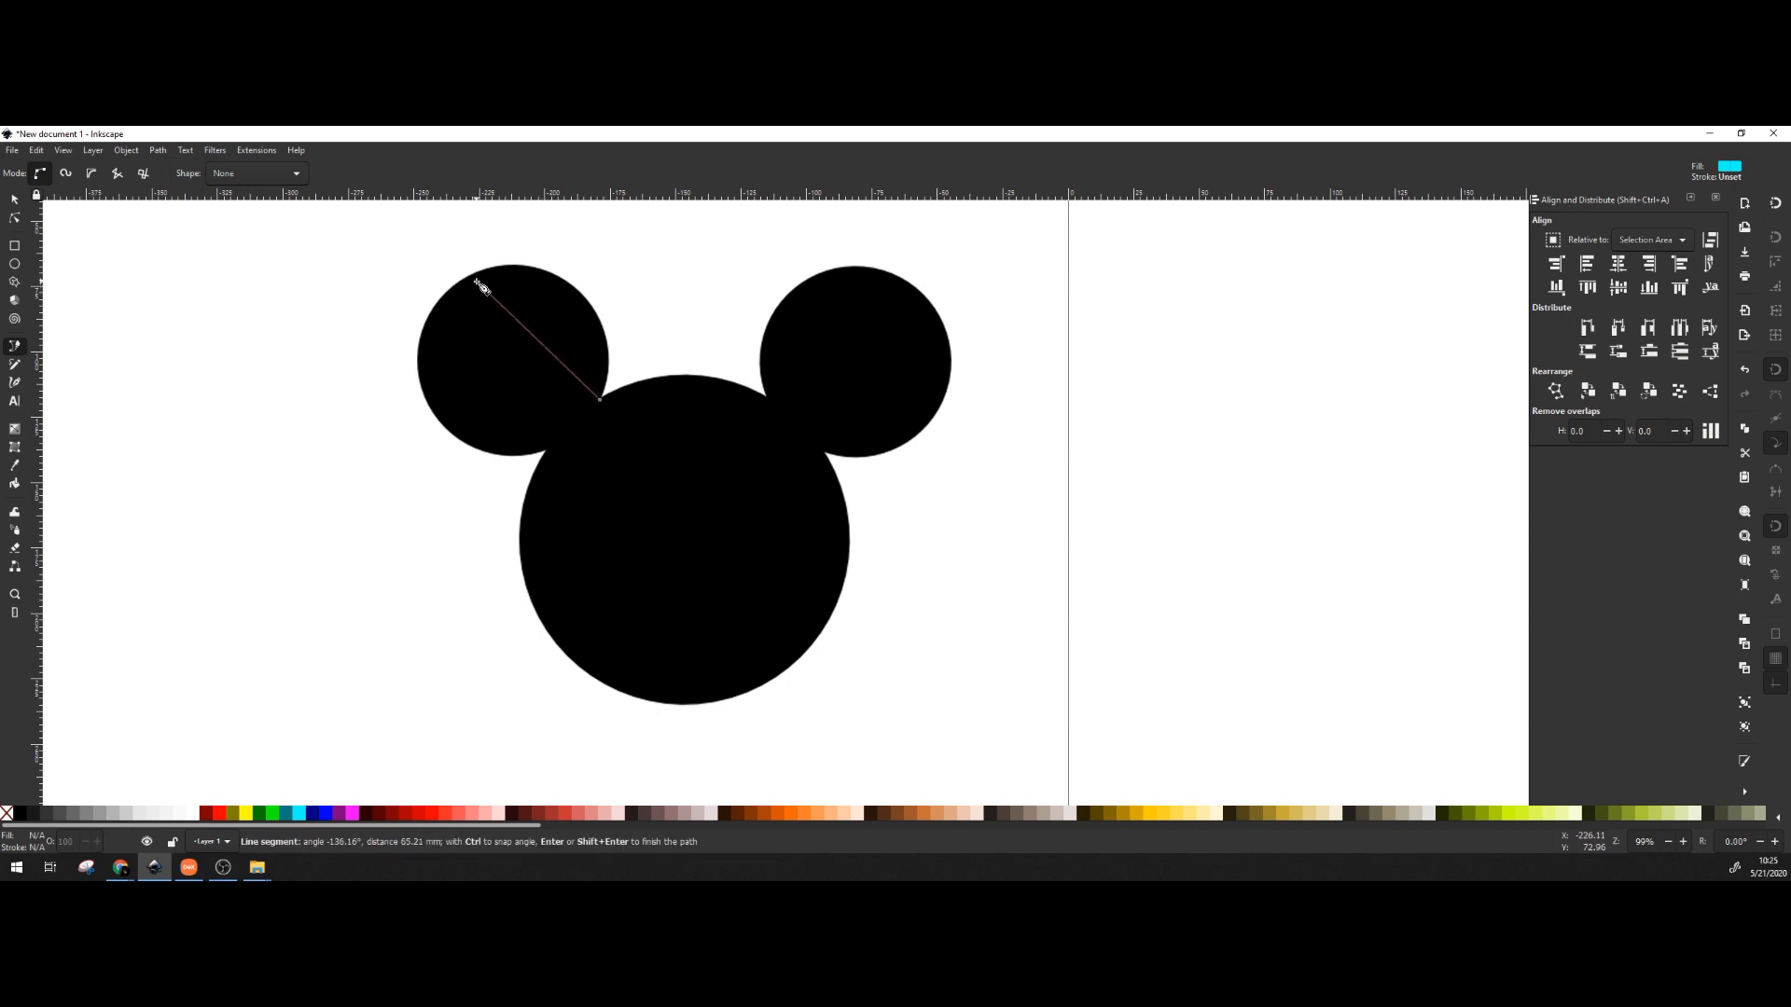
left_click(509, 268)
left_click(424, 377)
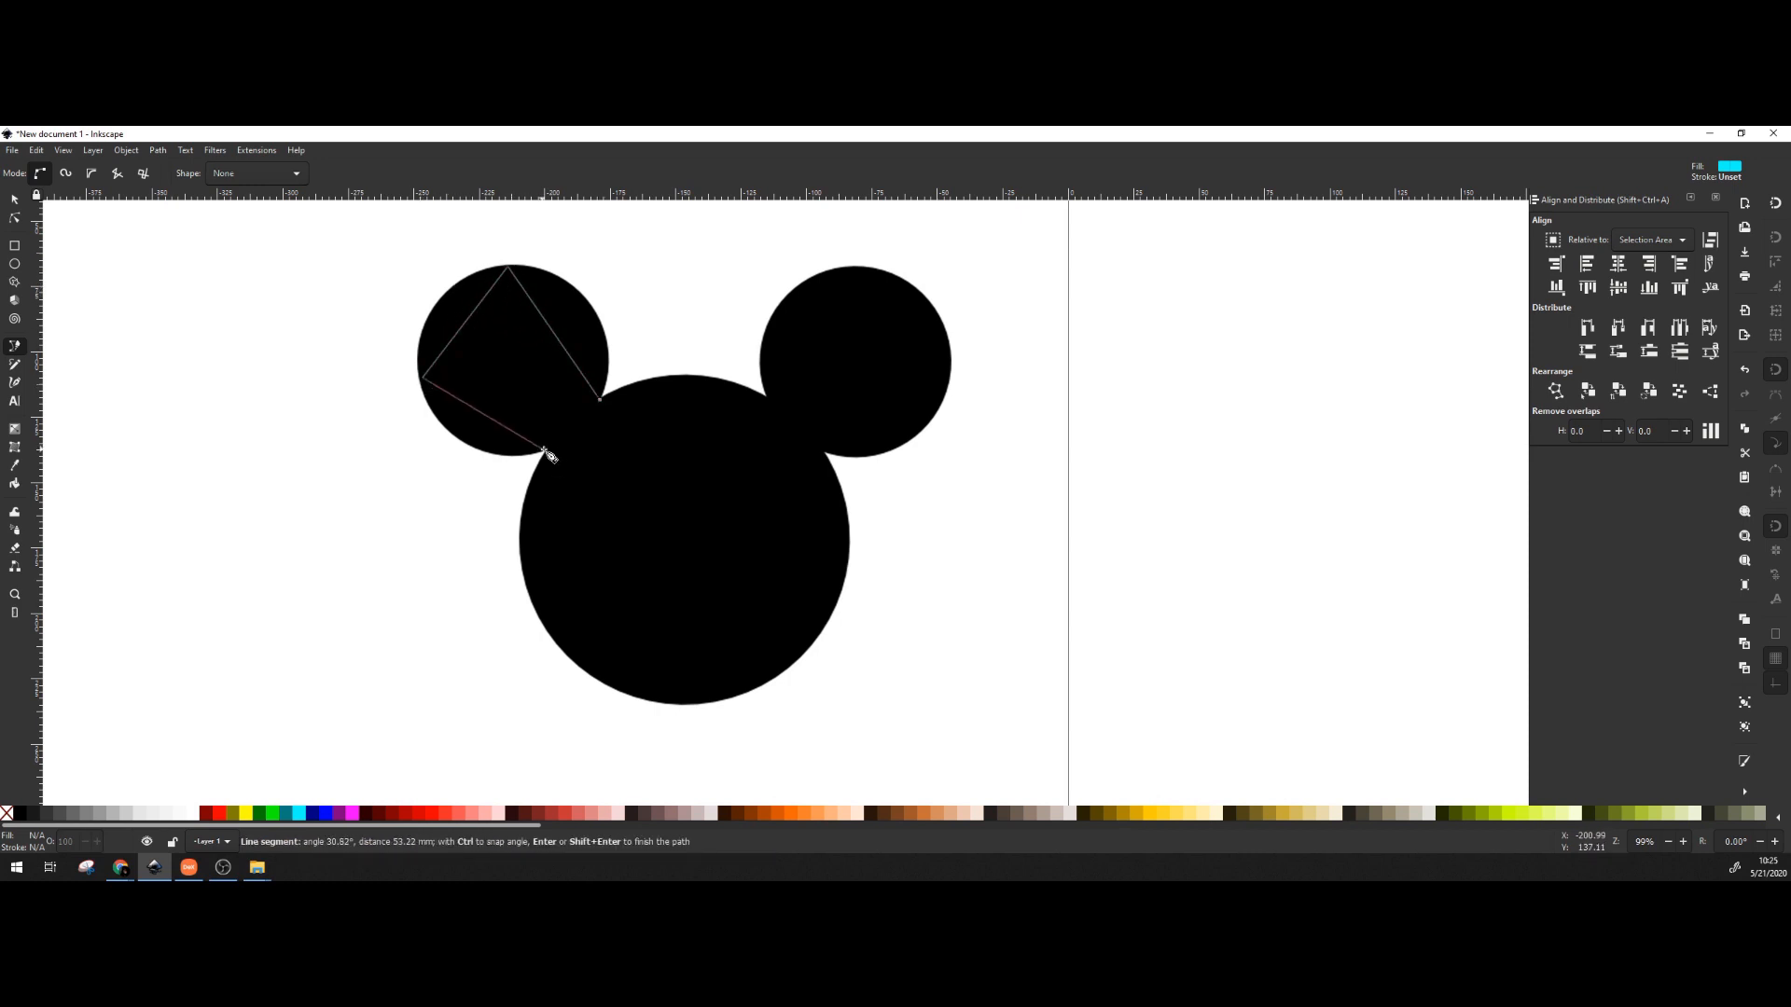
left_click(551, 449)
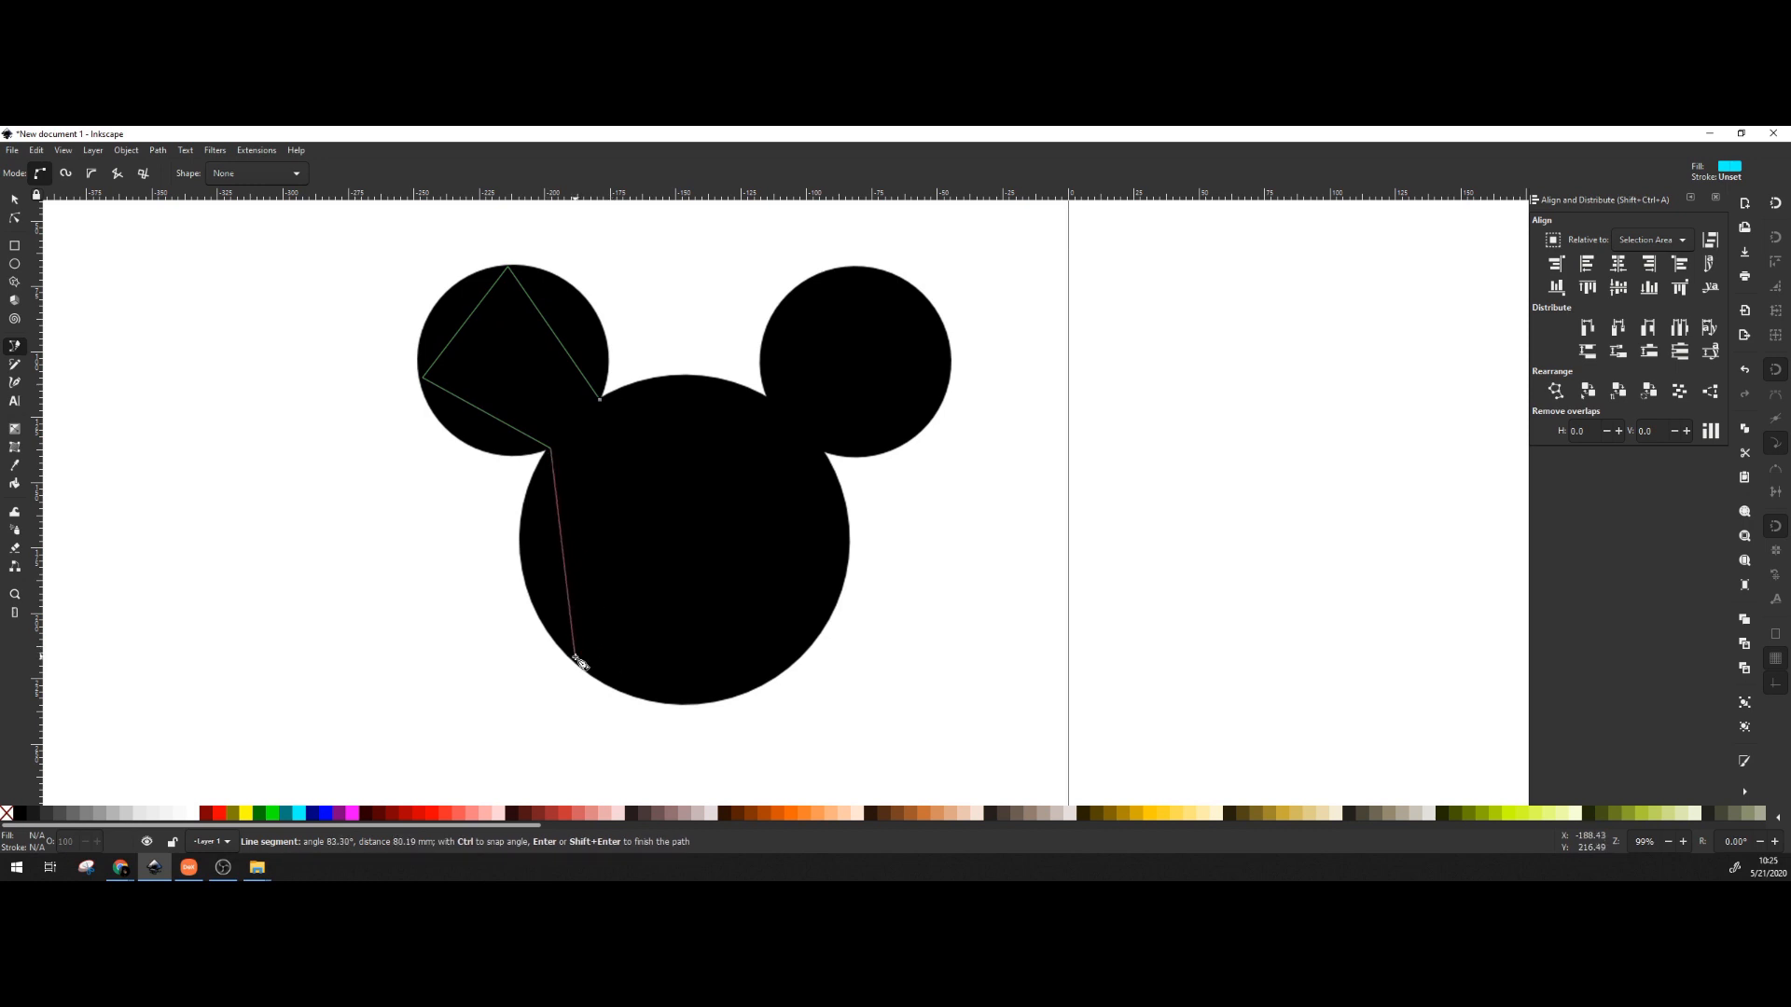
left_click(575, 657)
left_click(808, 644)
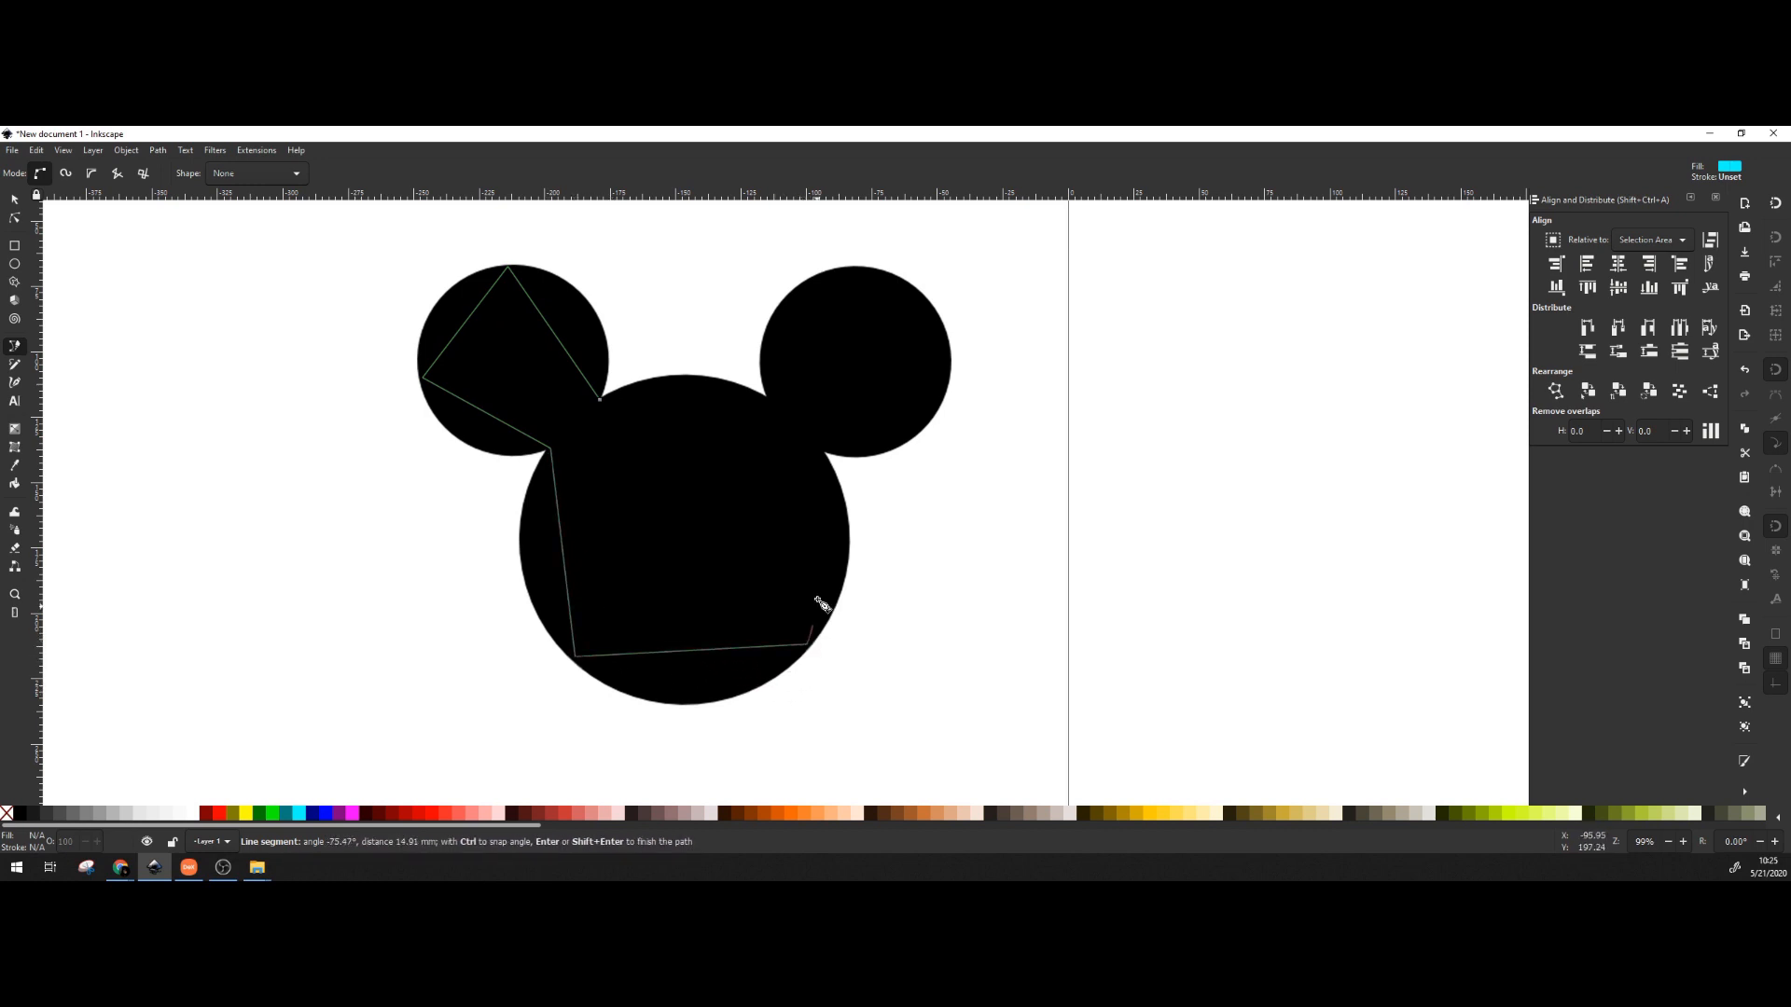
Continue the outline around the right ear and close it at the starting point.
left_click(817, 449)
left_click(929, 415)
left_click(918, 294)
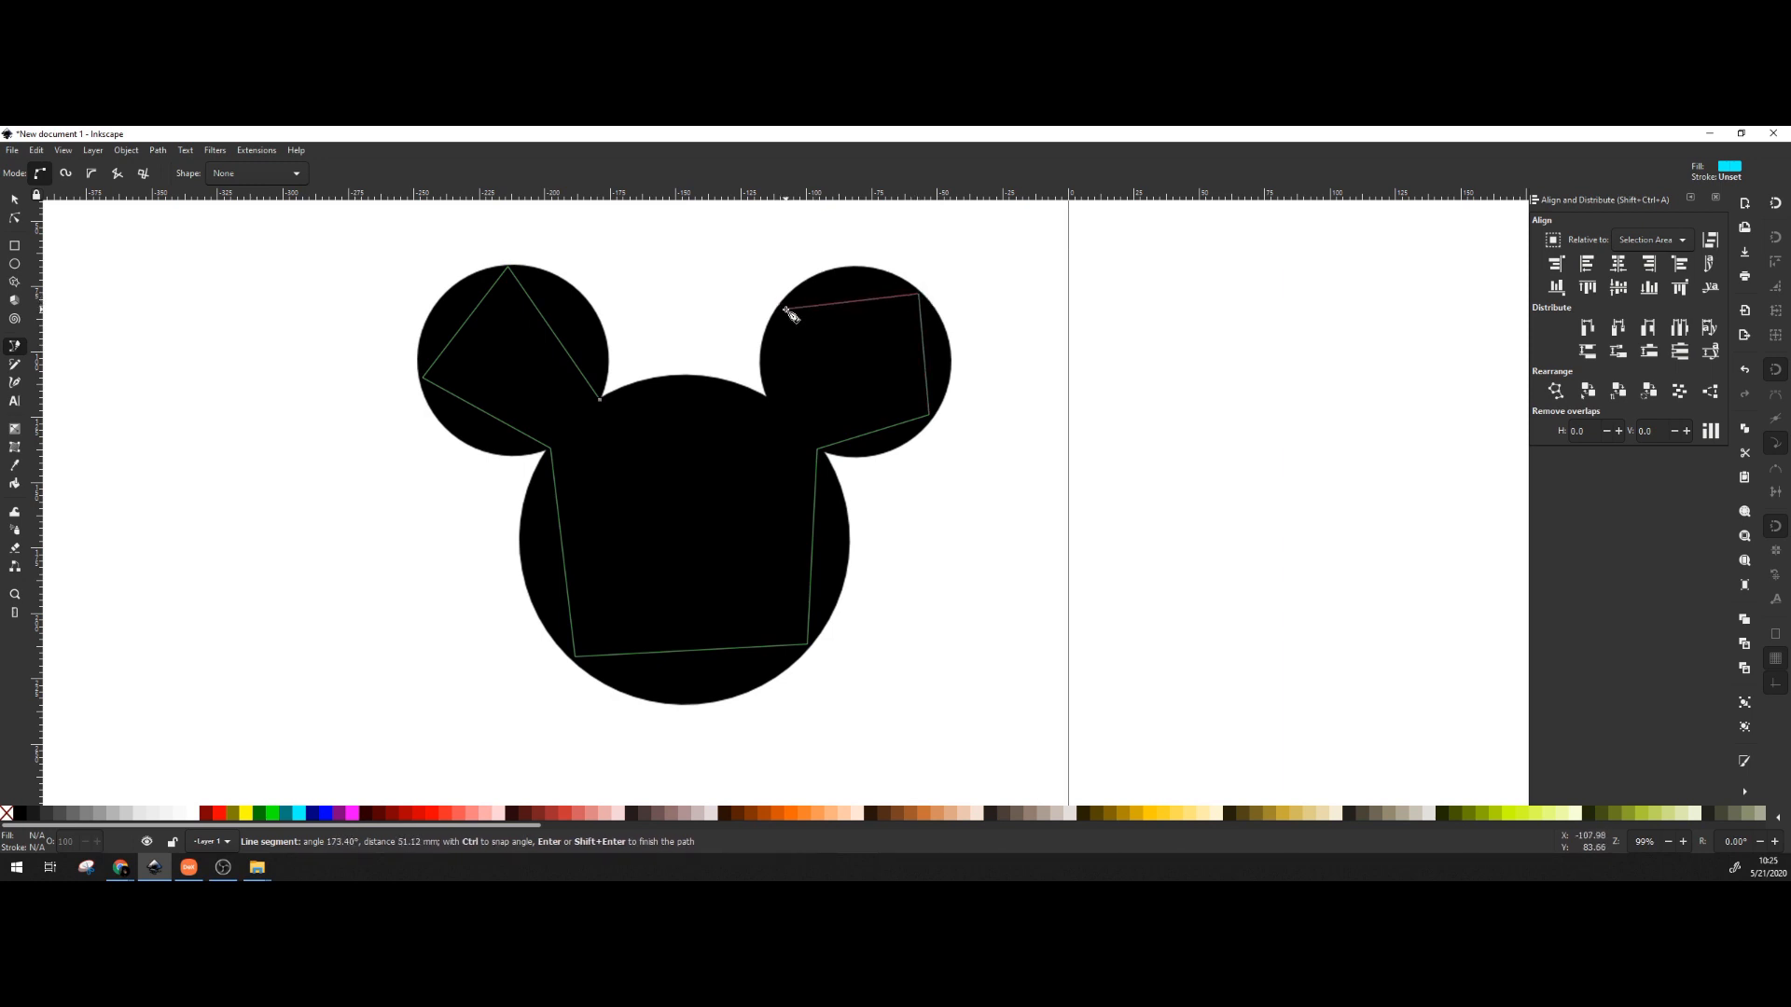
left_click(788, 308)
left_click(771, 398)
left_click(600, 401)
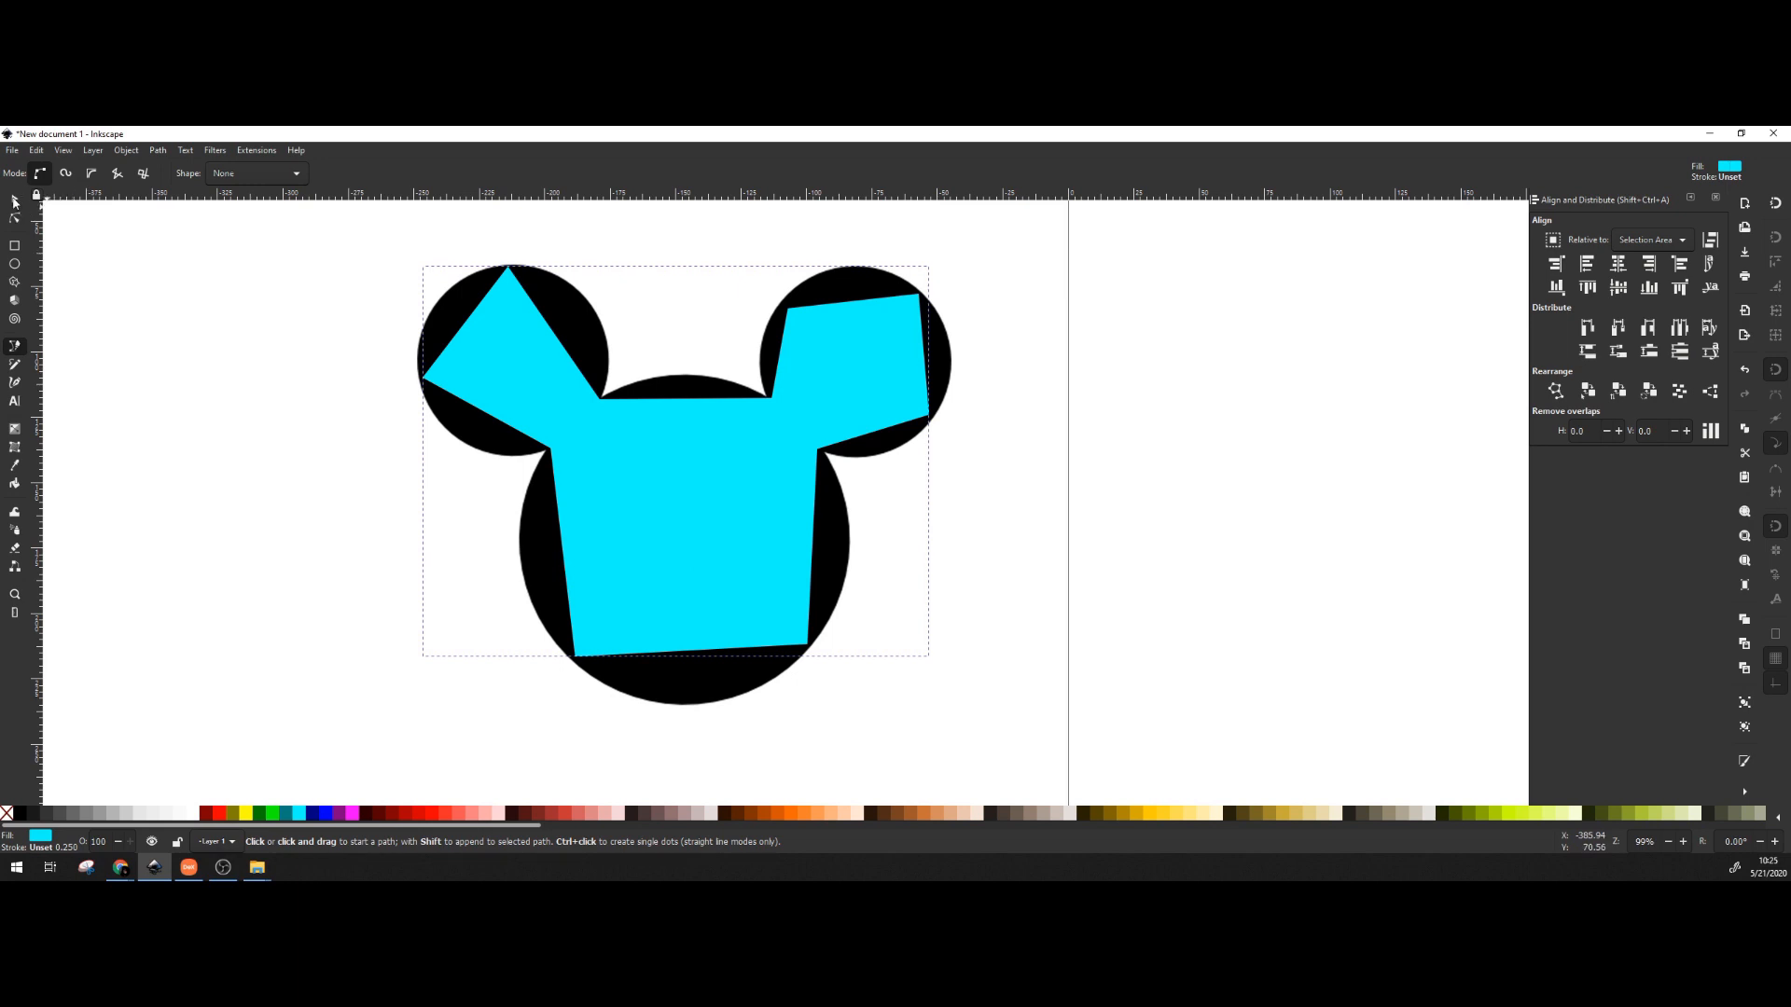
key("s")
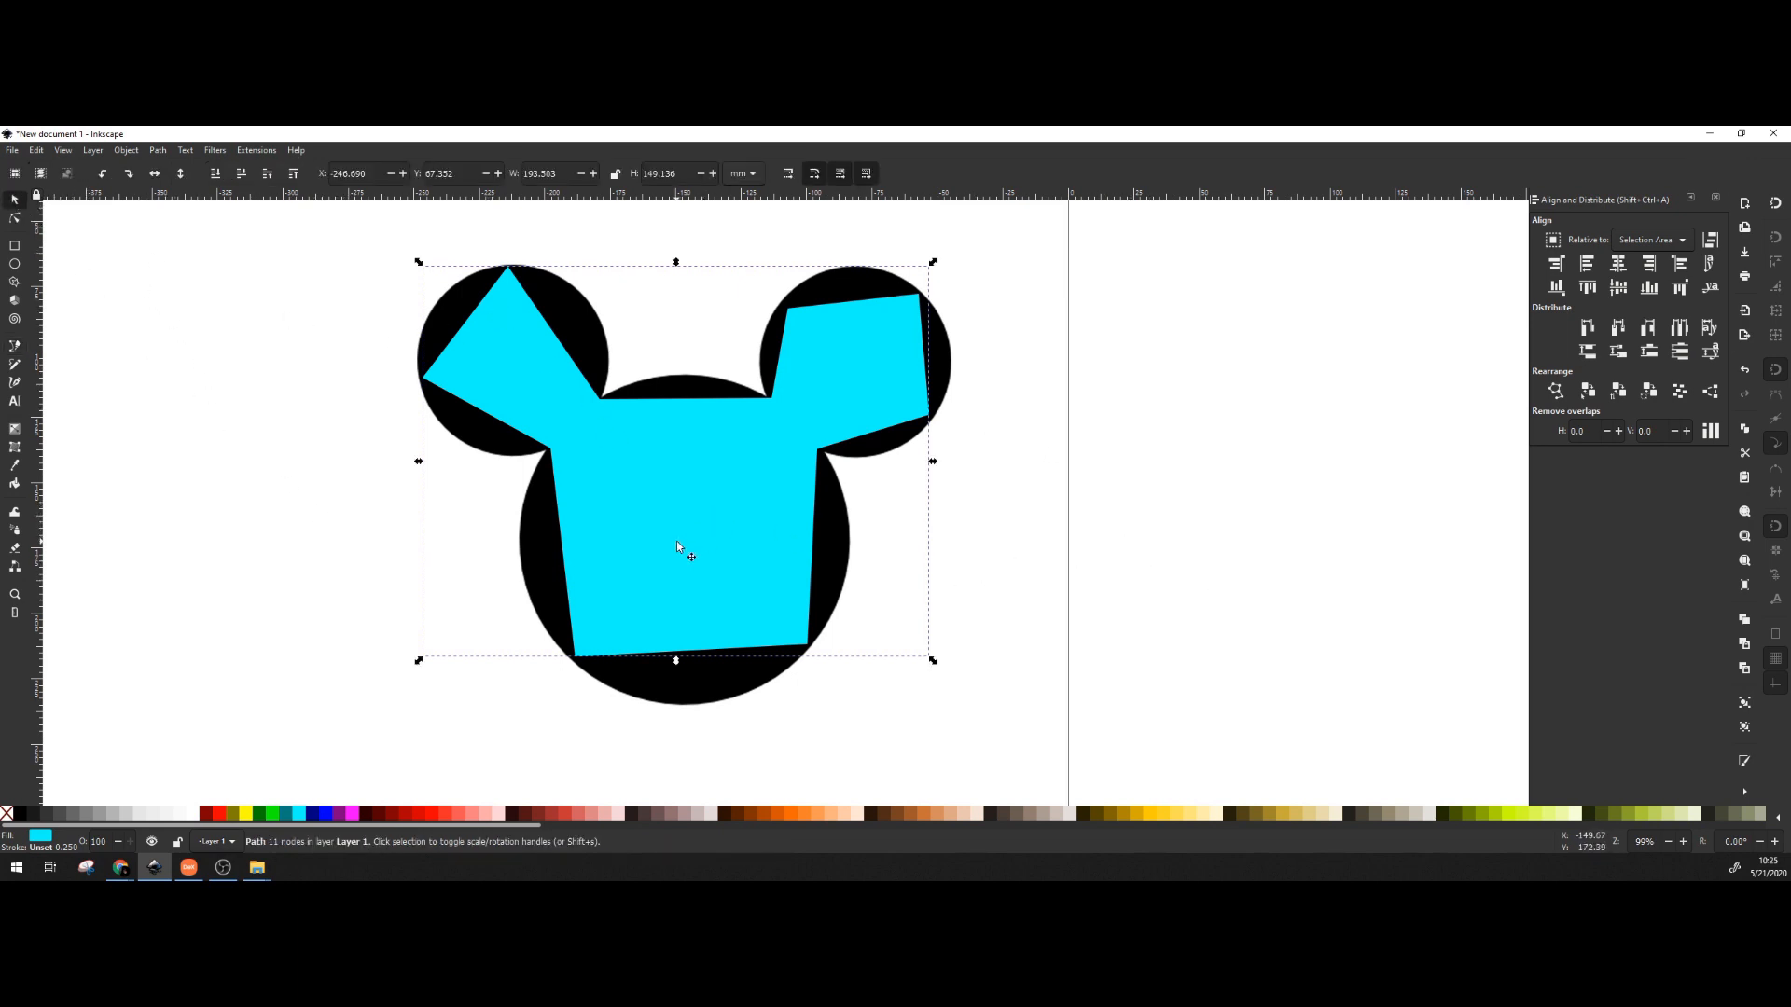
Set the traced path to no fill with a red stroke.
left_click_drag(688, 552, 872, 587)
key("ctrl+z")
left_click(438, 818)
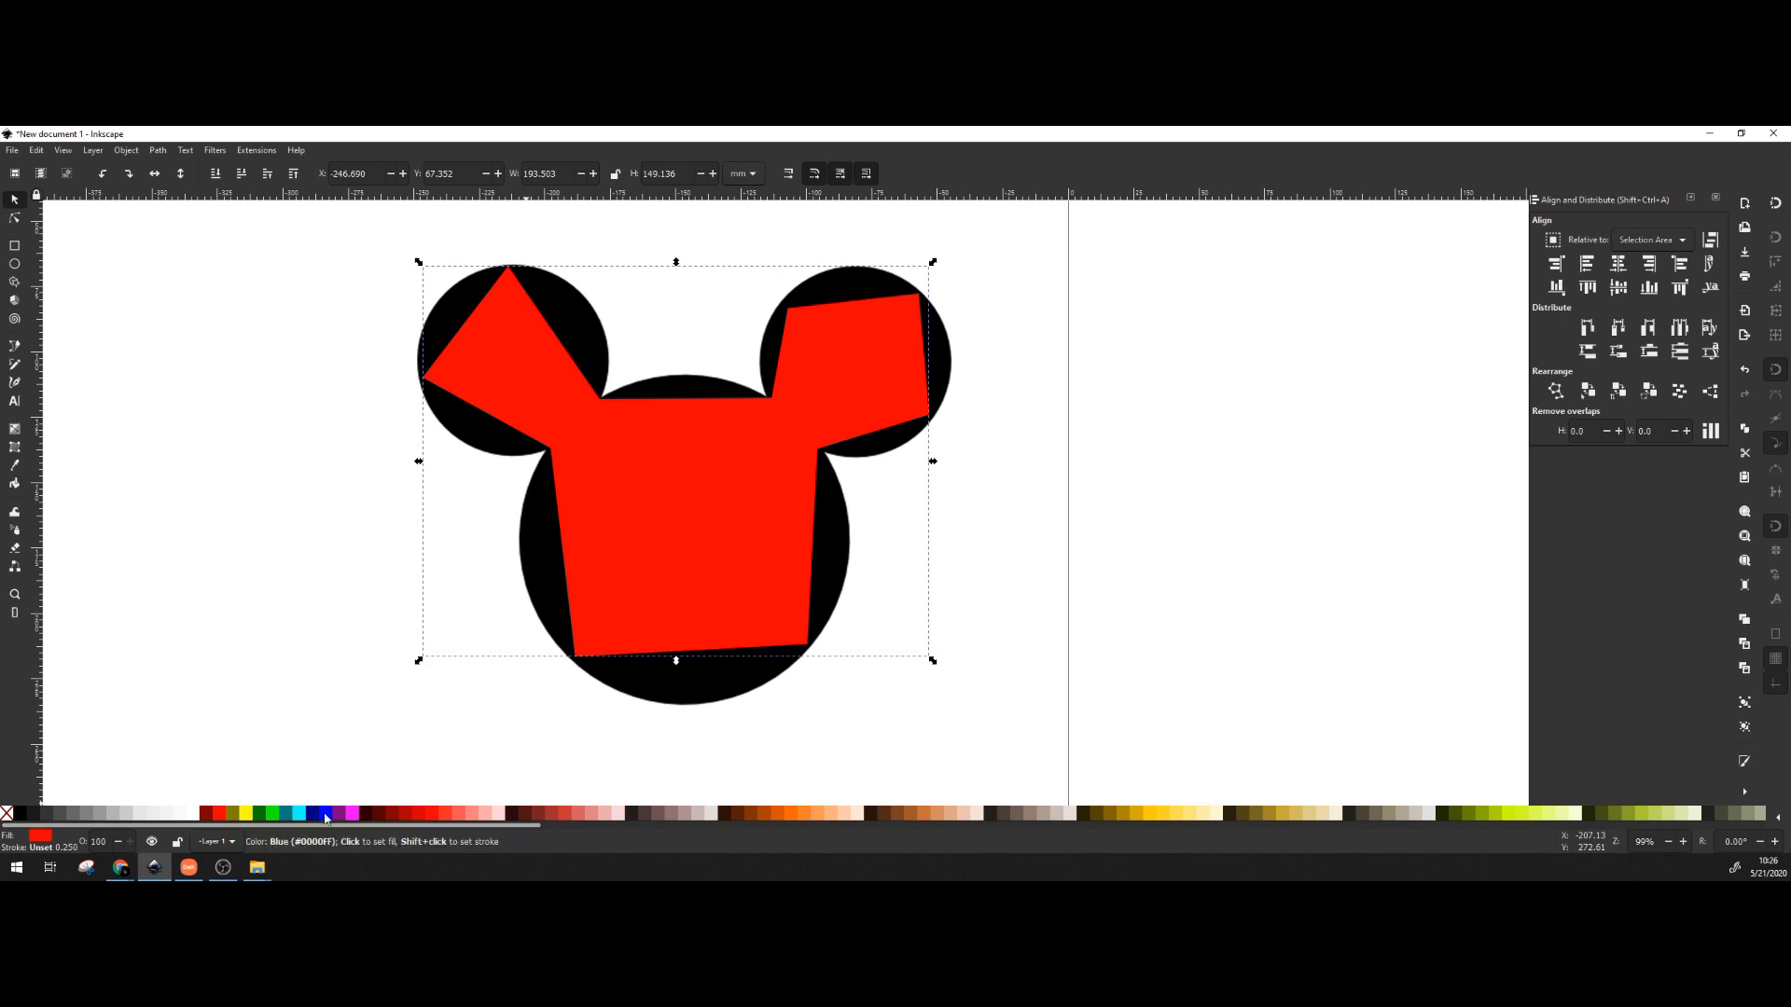
left_click(327, 818)
key("ctrl+z")
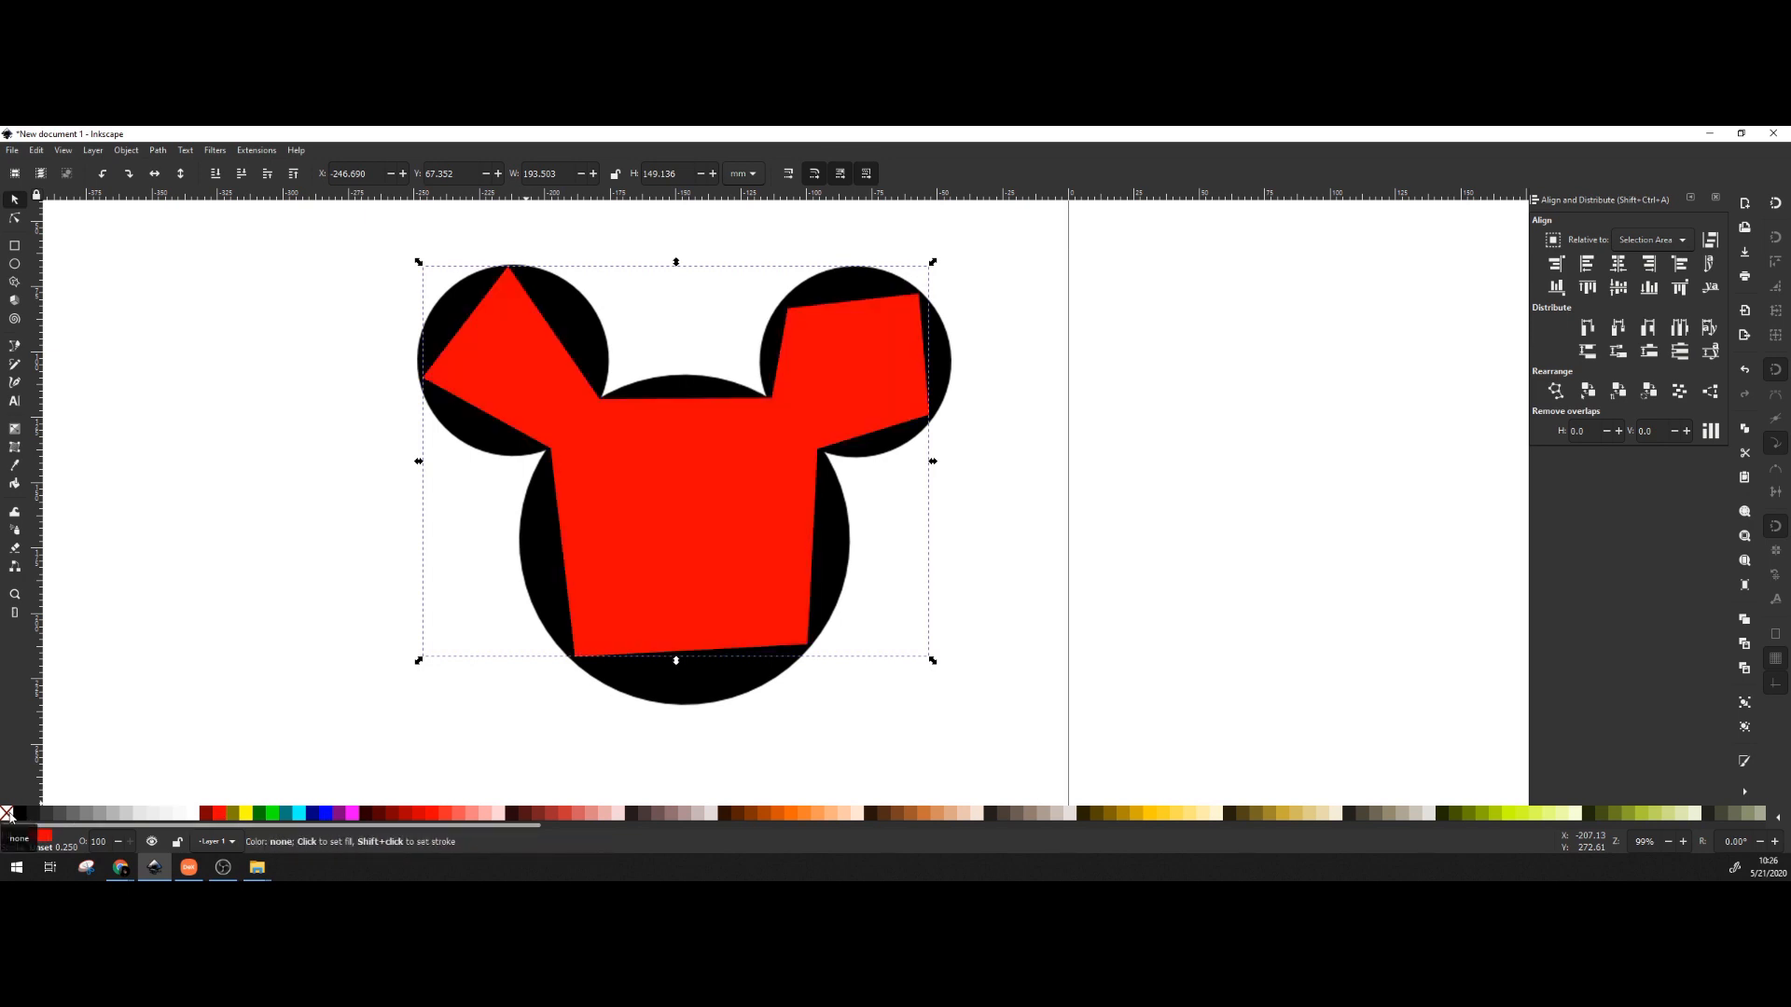
left_click(8, 814)
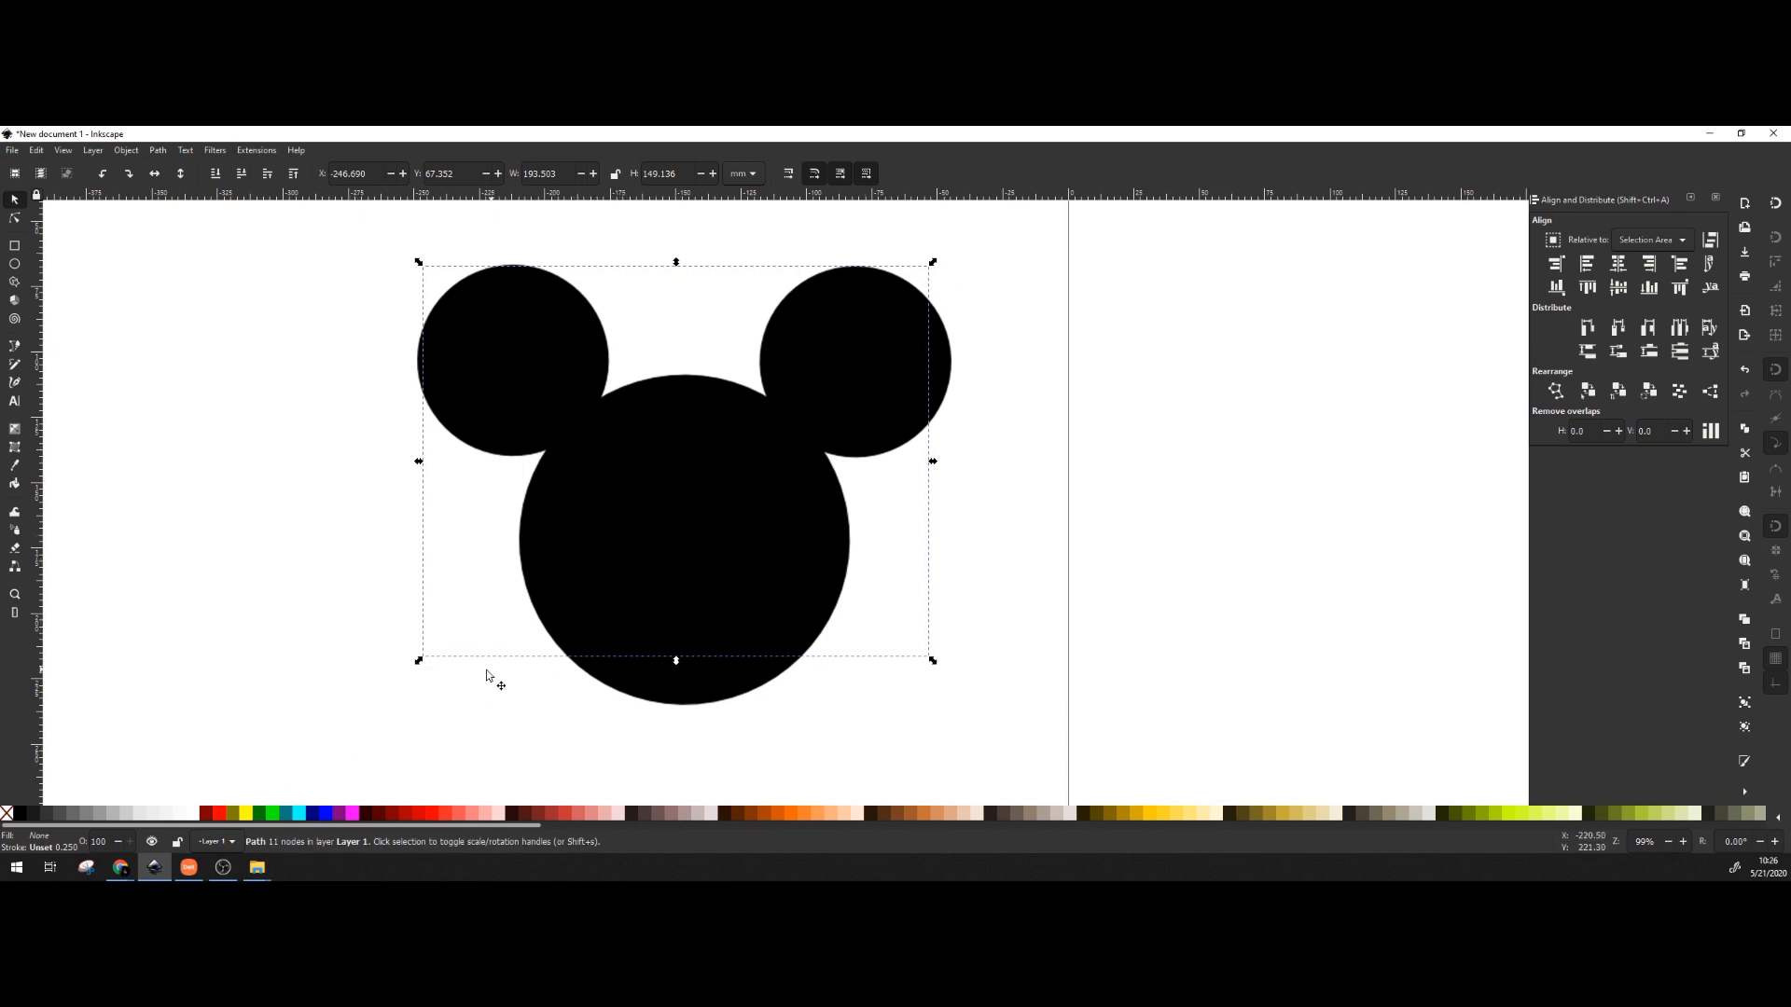
key("shift")
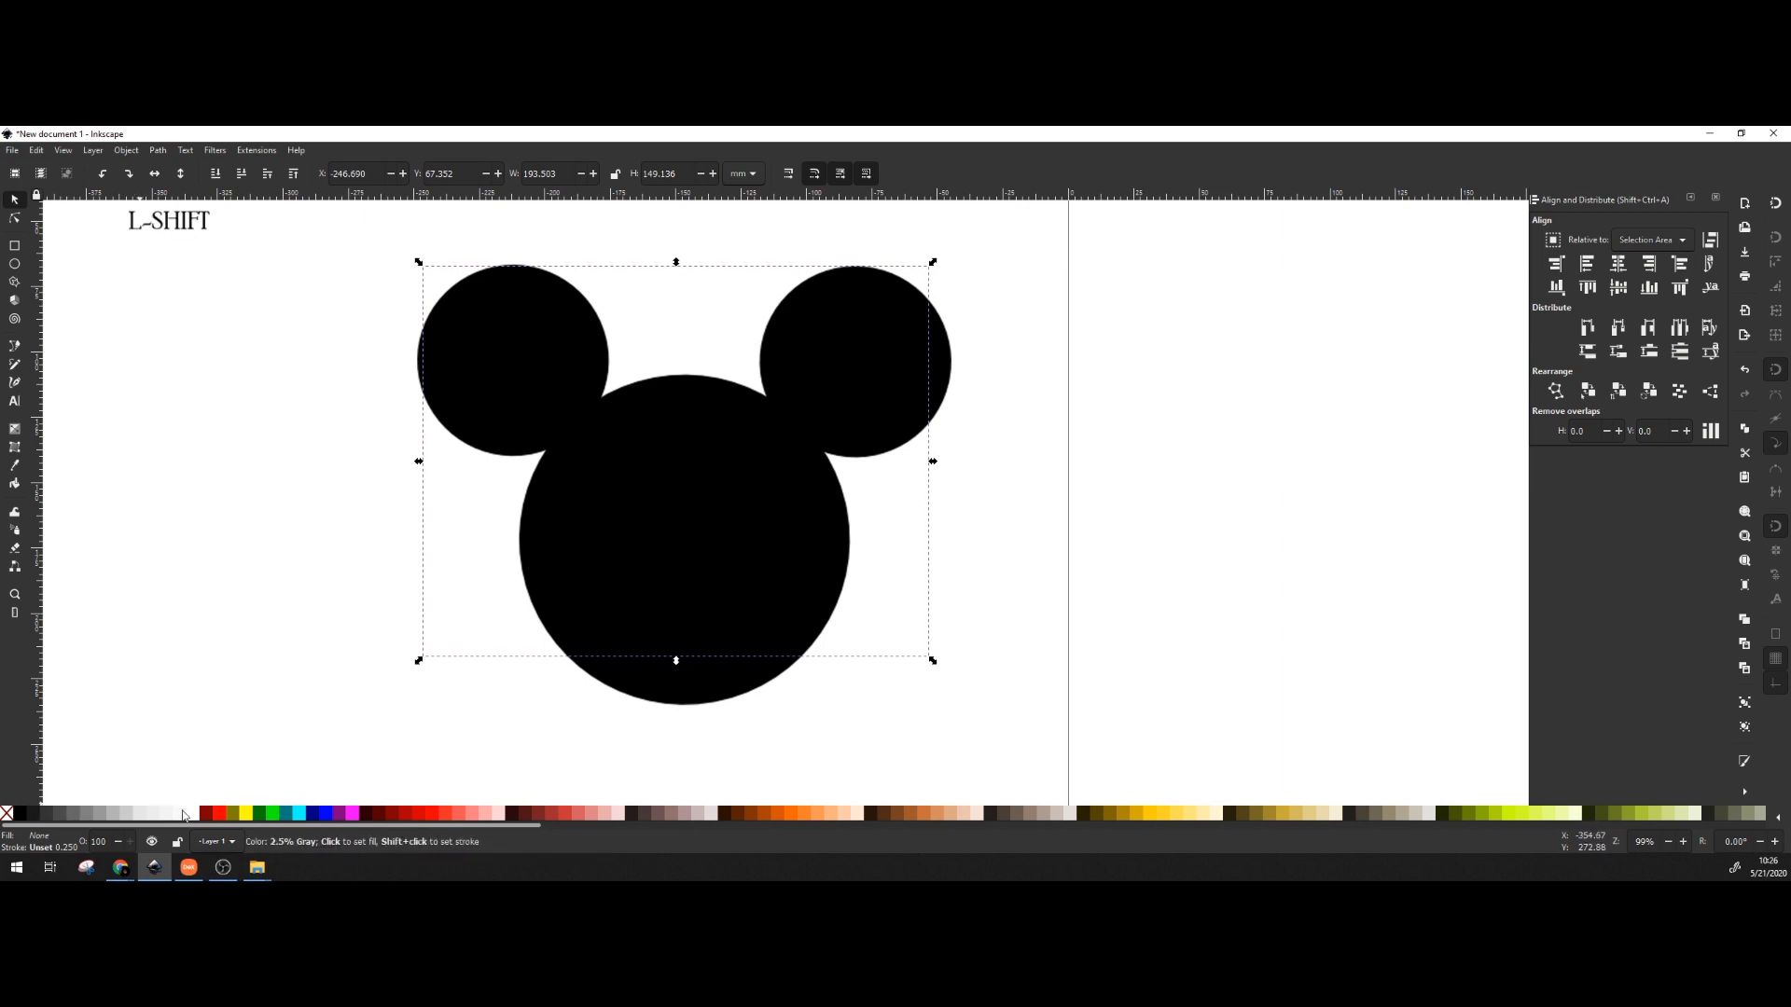
left_click(222, 814, "shift")
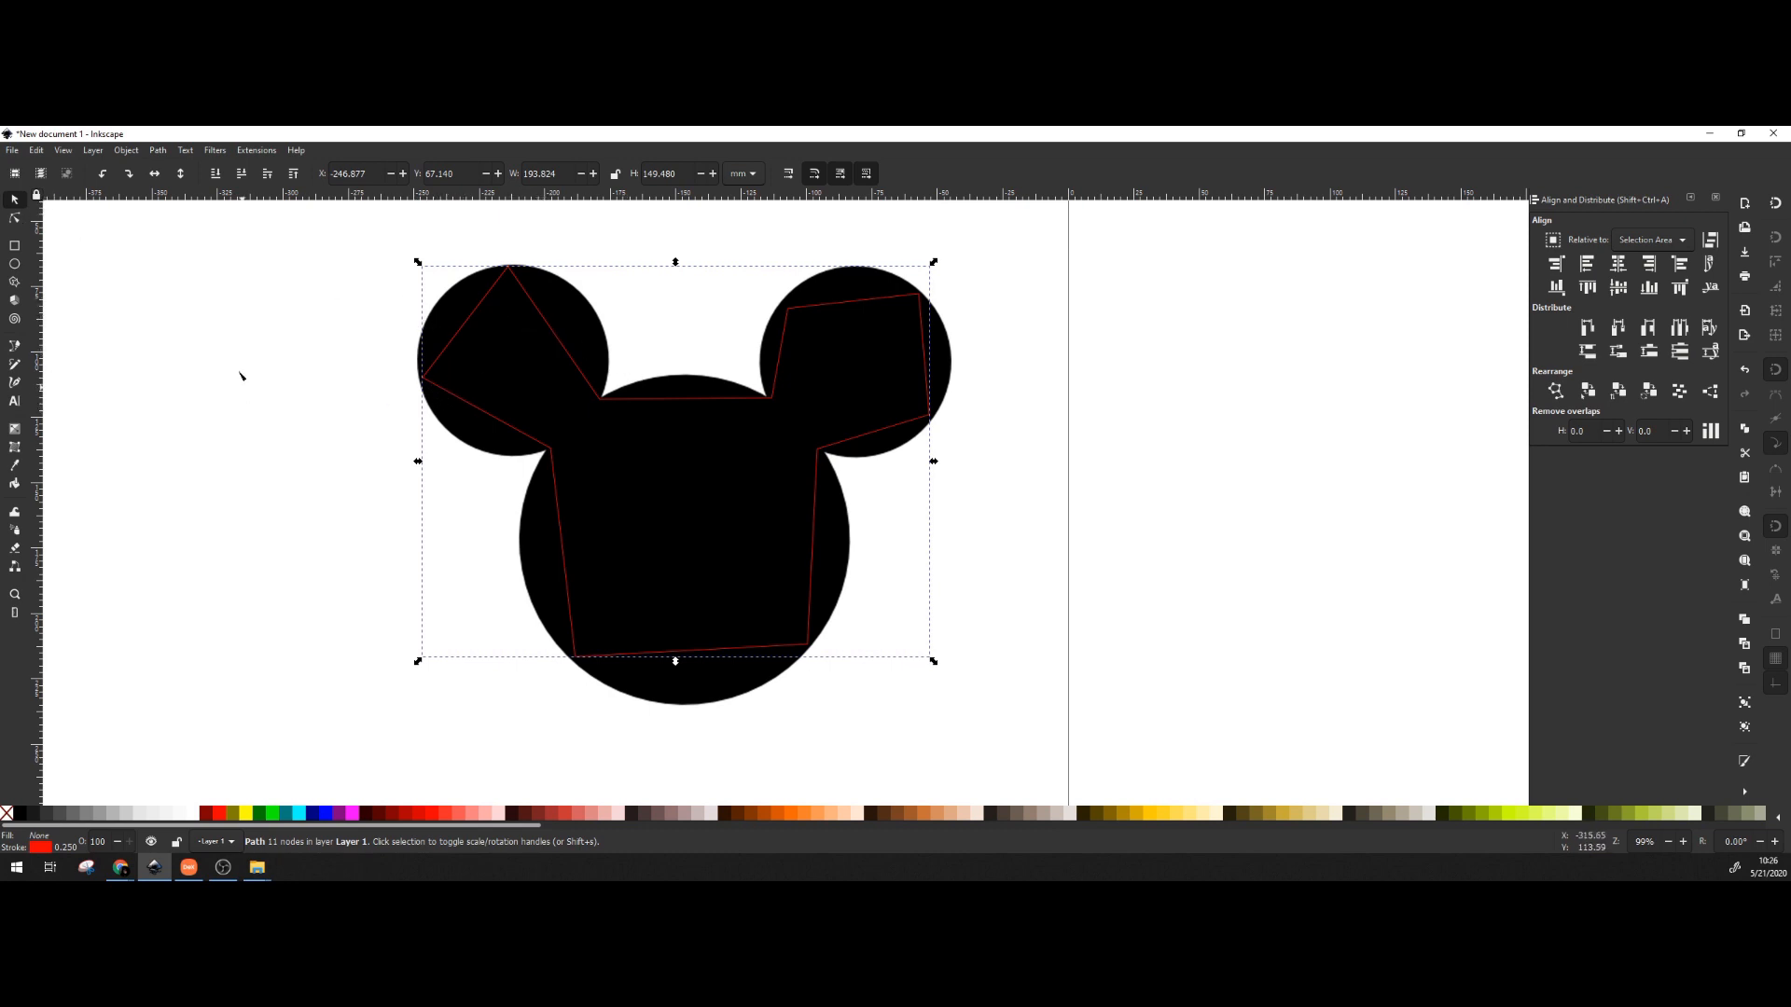
Zoom in with the Node tool and move the first corner node onto its ear-head junction.
key("n")
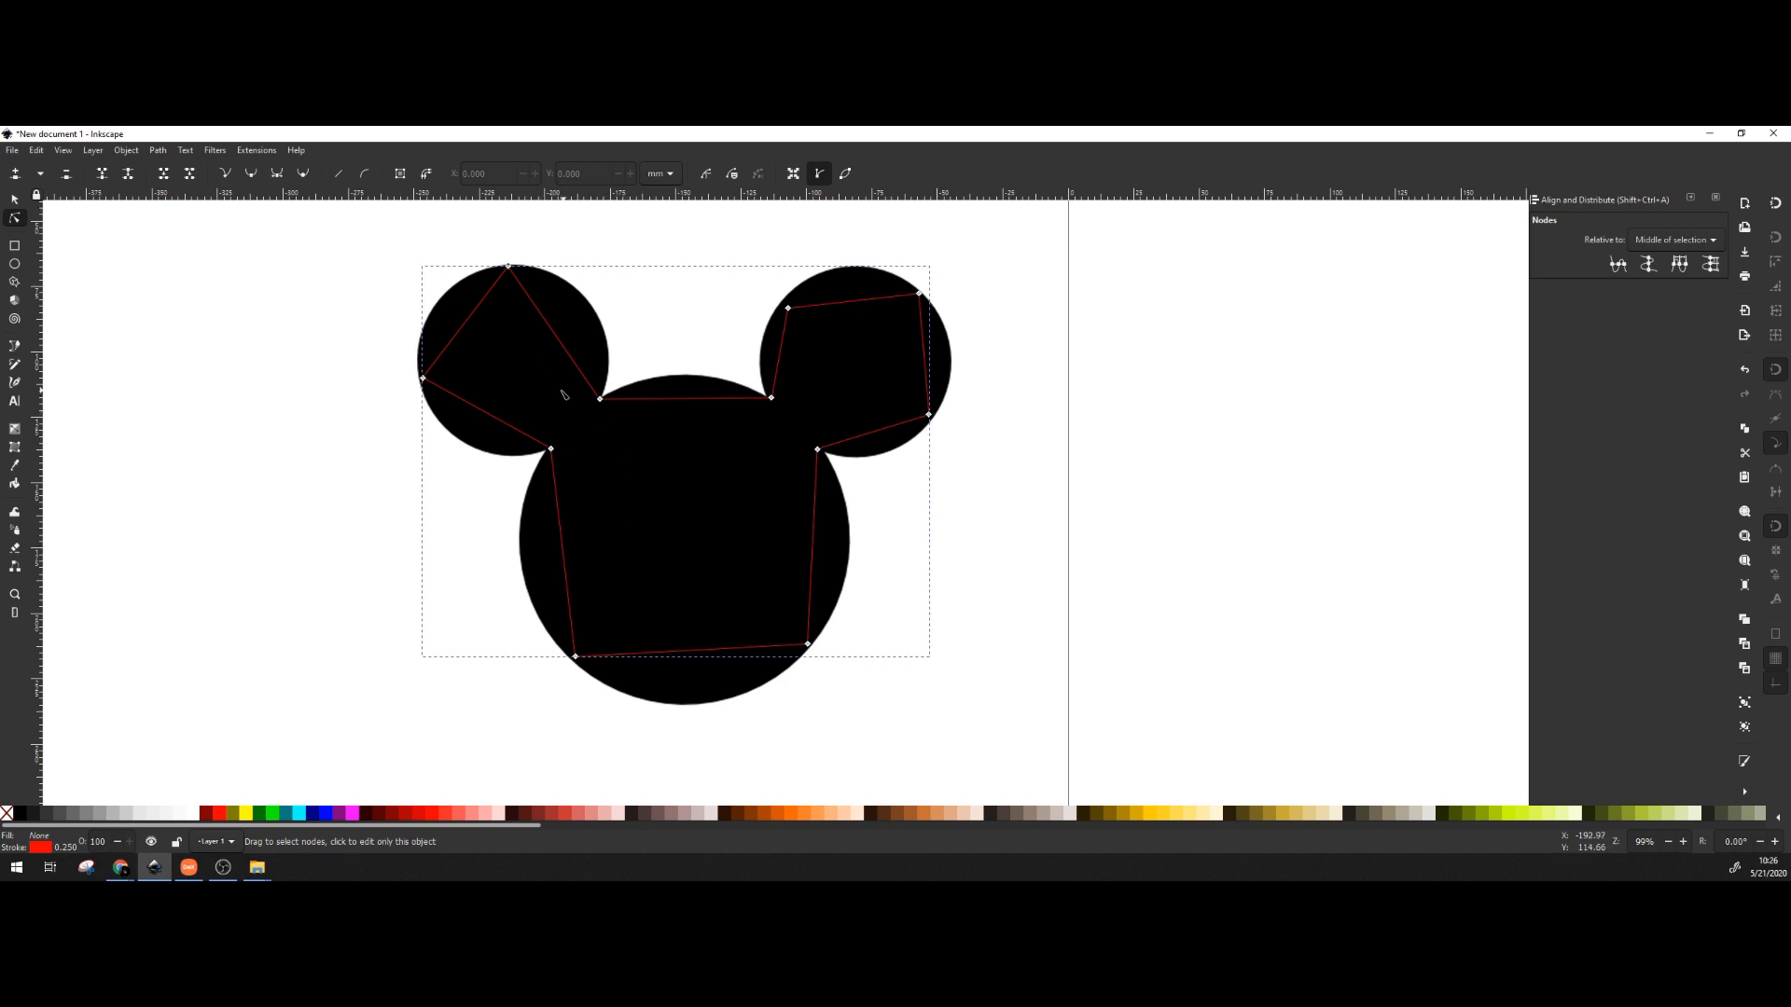
scroll(531, 340, "up", 5)
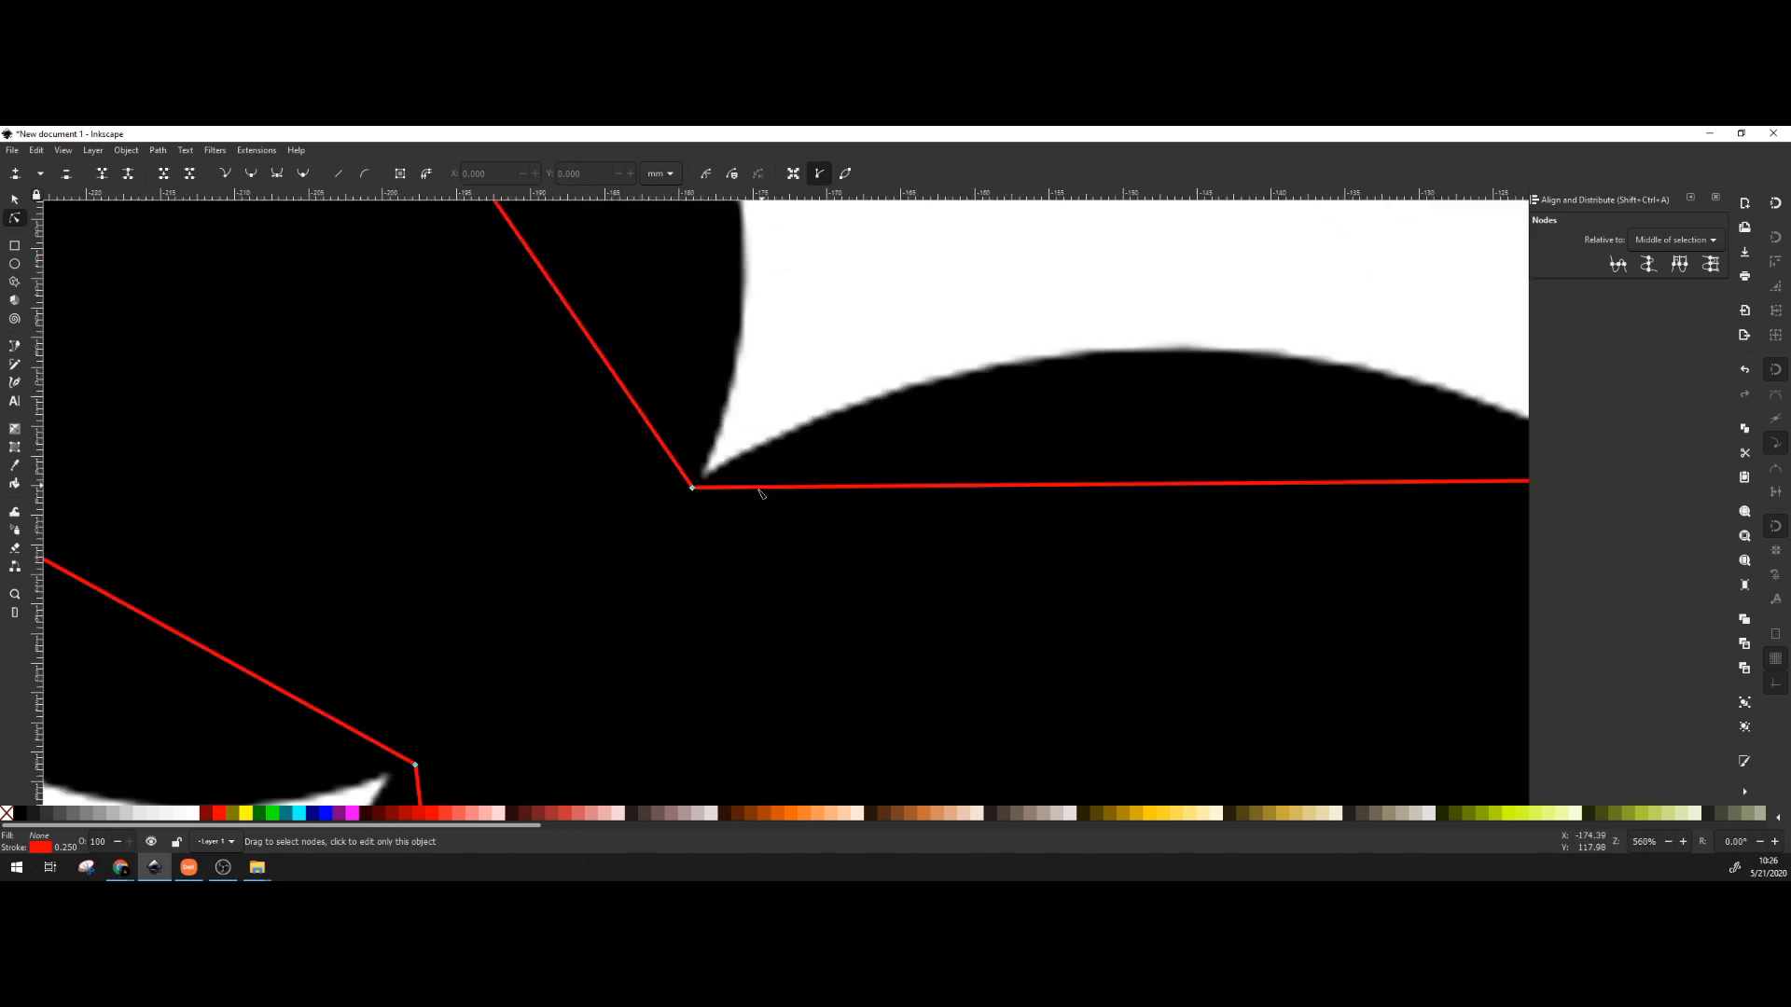
scroll(771, 512, "down", 5)
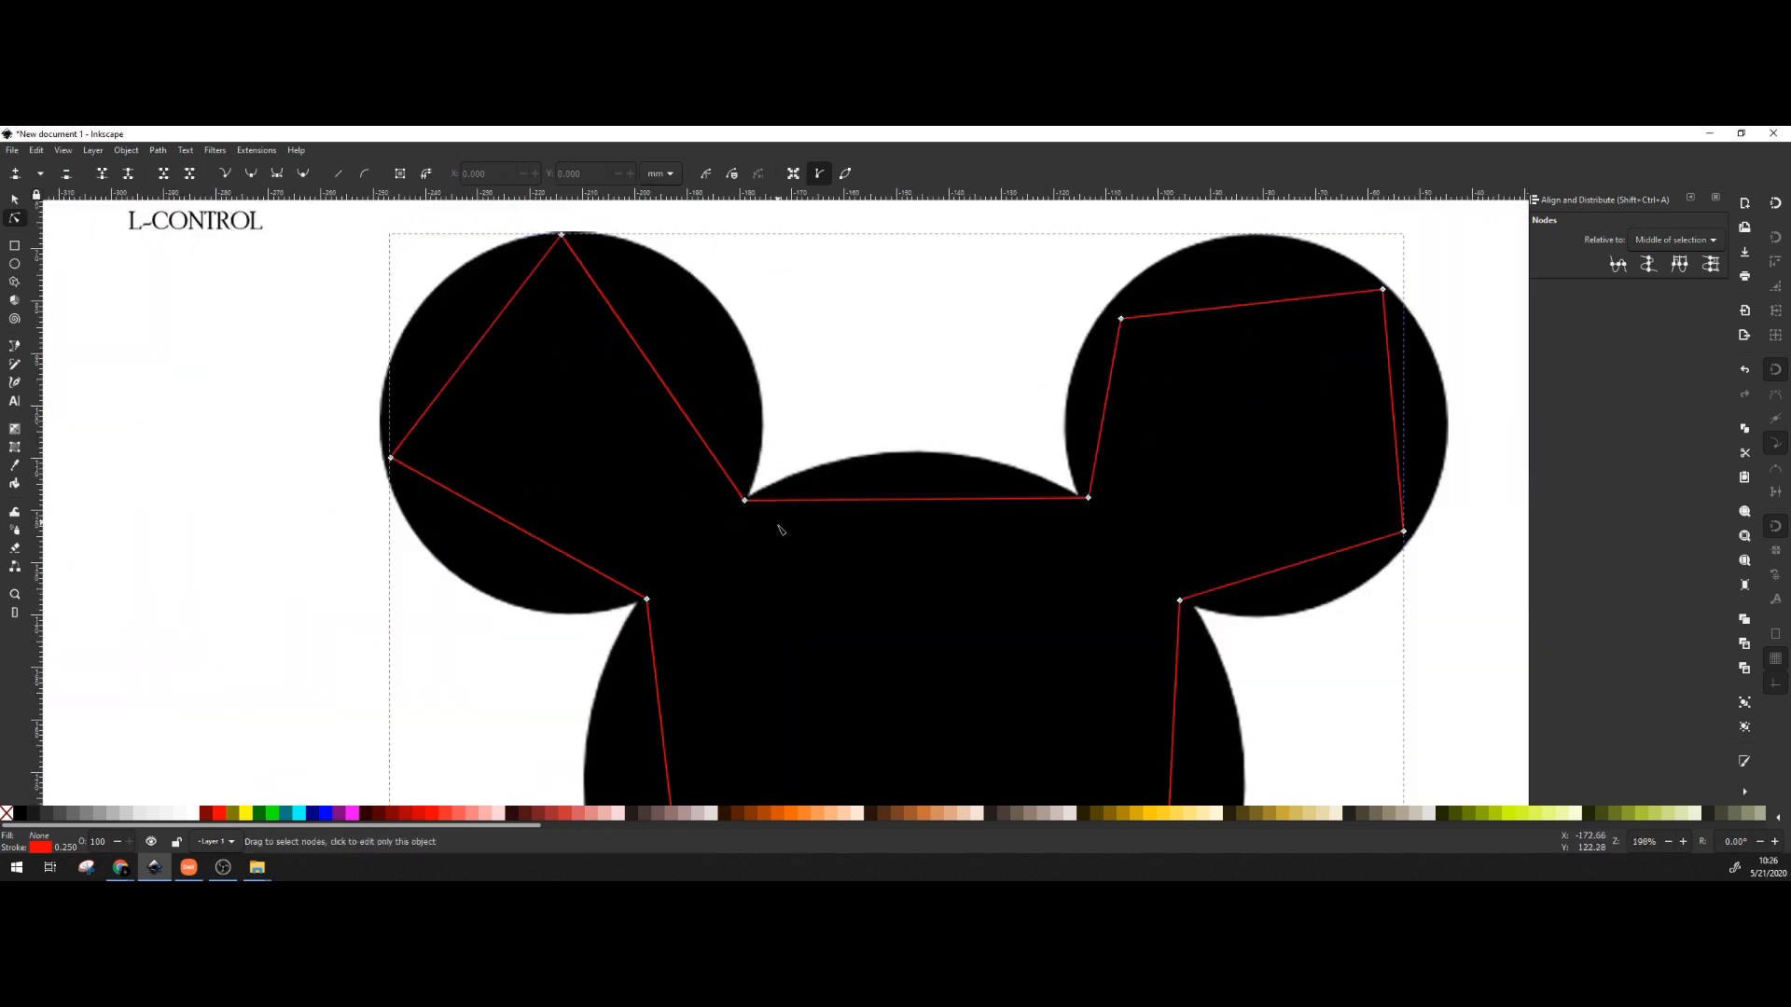
scroll(779, 523, "up", 3)
scroll(772, 532, "up", 2)
mouse_move(659, 422)
left_mouse_down()
mouse_move(679, 396)
mouse_move(673, 411)
left_mouse_up()
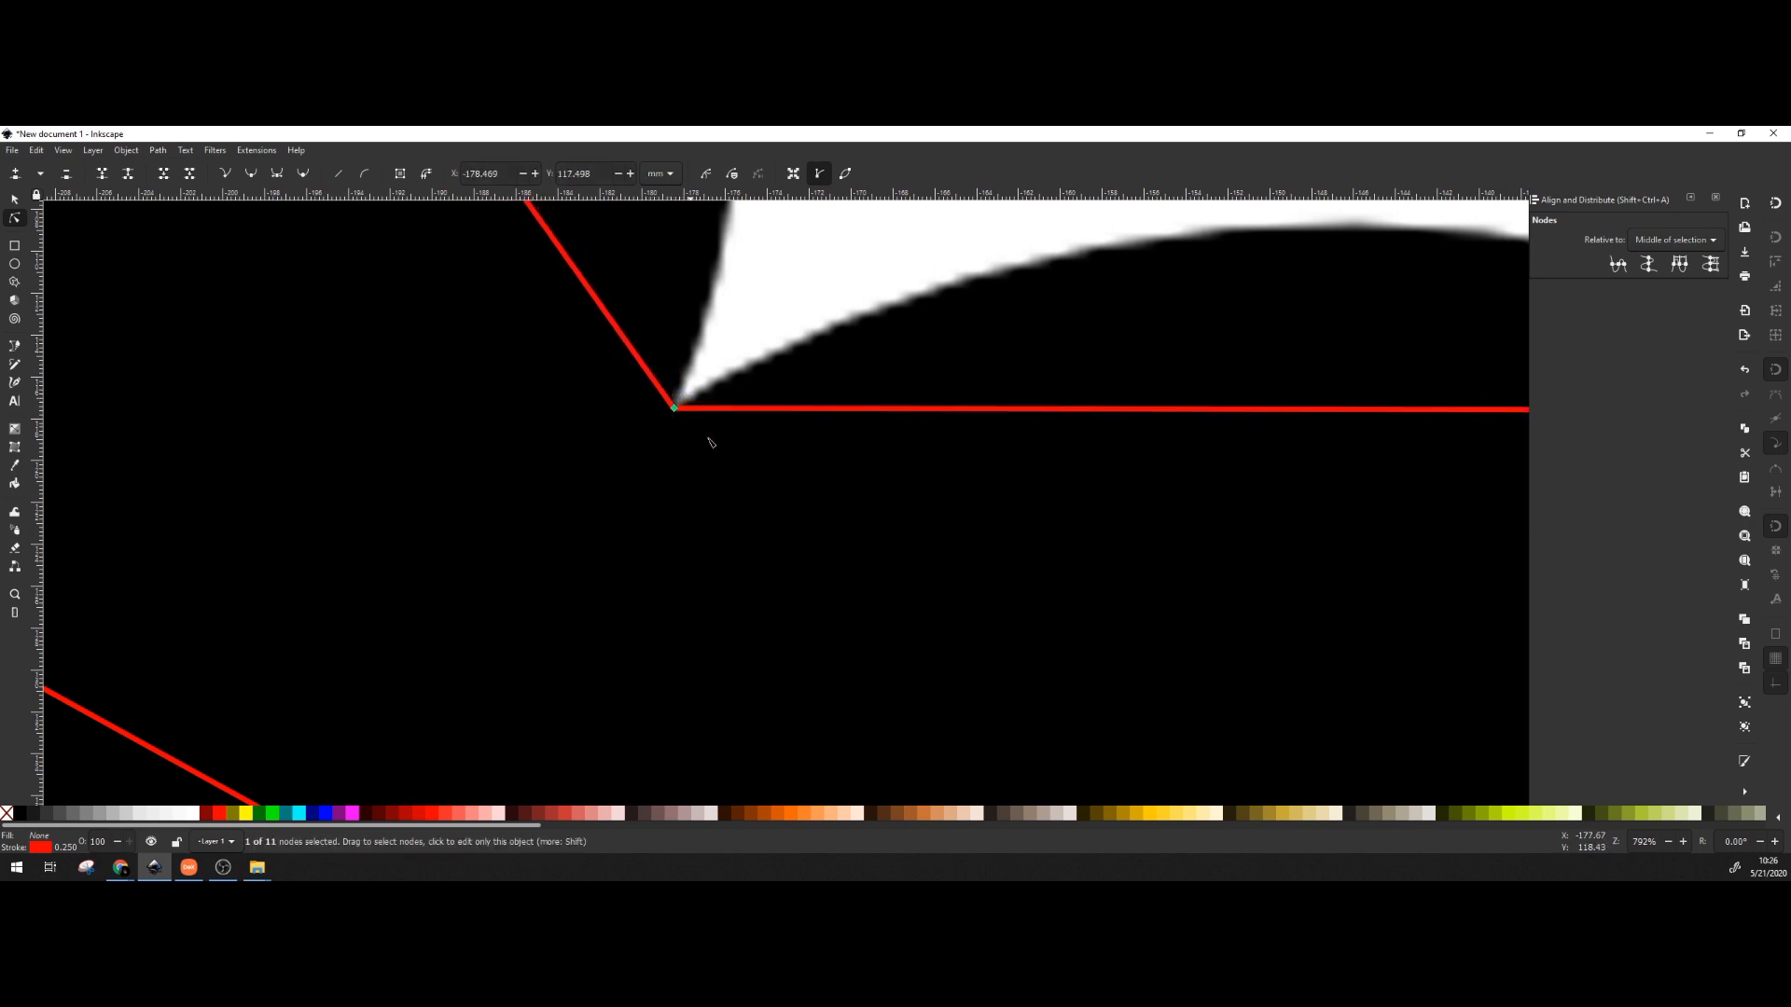
Pan to the right ear and settle its corner node on the junction.
left_click_drag(1343, 463, 299, 401)
left_click_drag(924, 361, 789, 397)
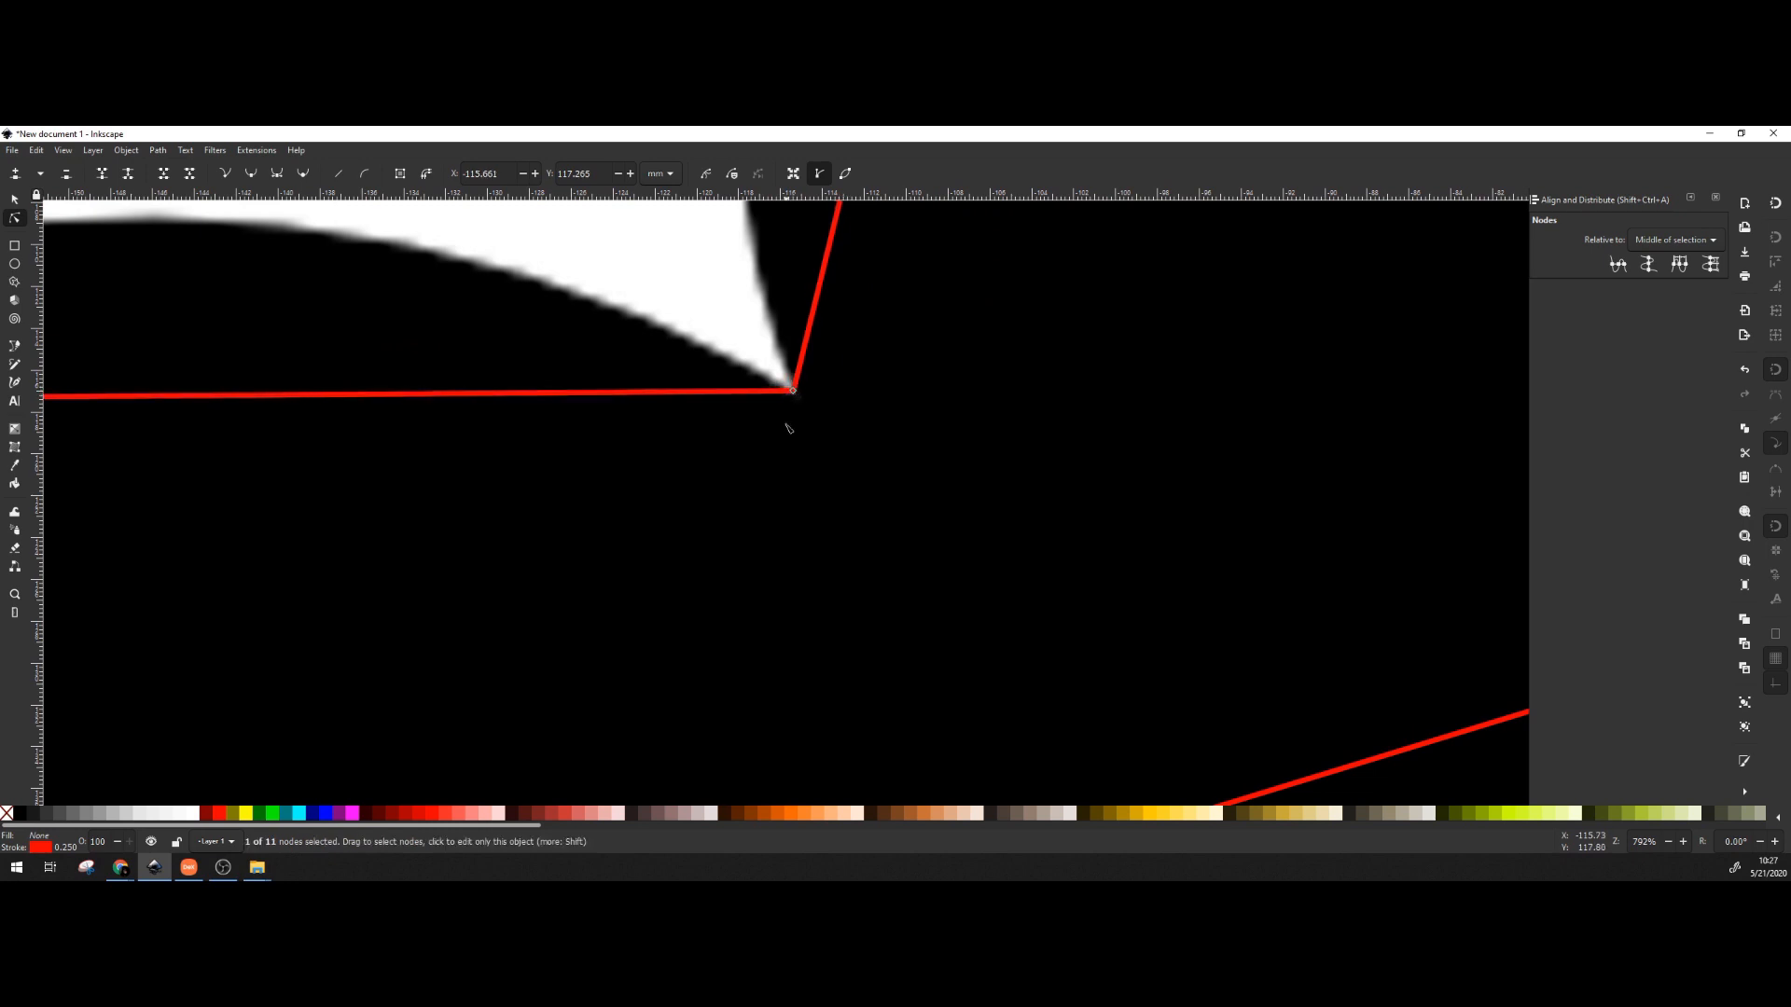
left_click_drag(954, 751, 799, 288)
left_click_drag(854, 444, 882, 713)
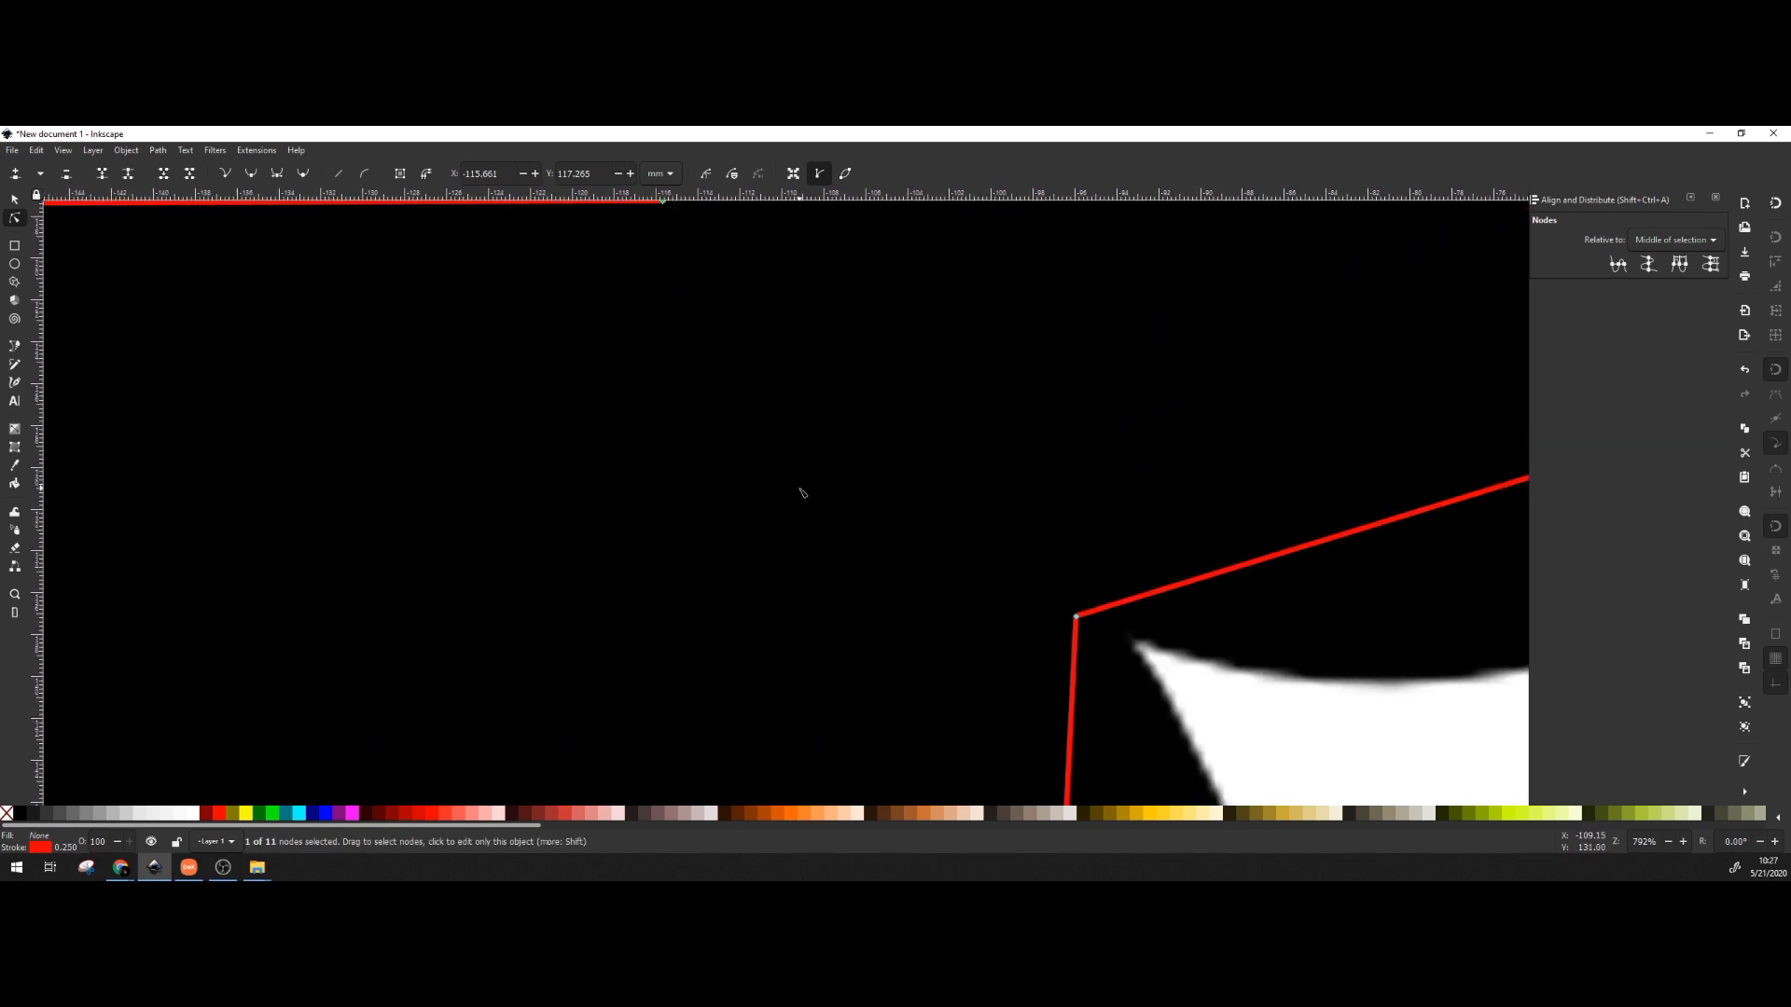
left_click_drag(801, 491, 575, 434)
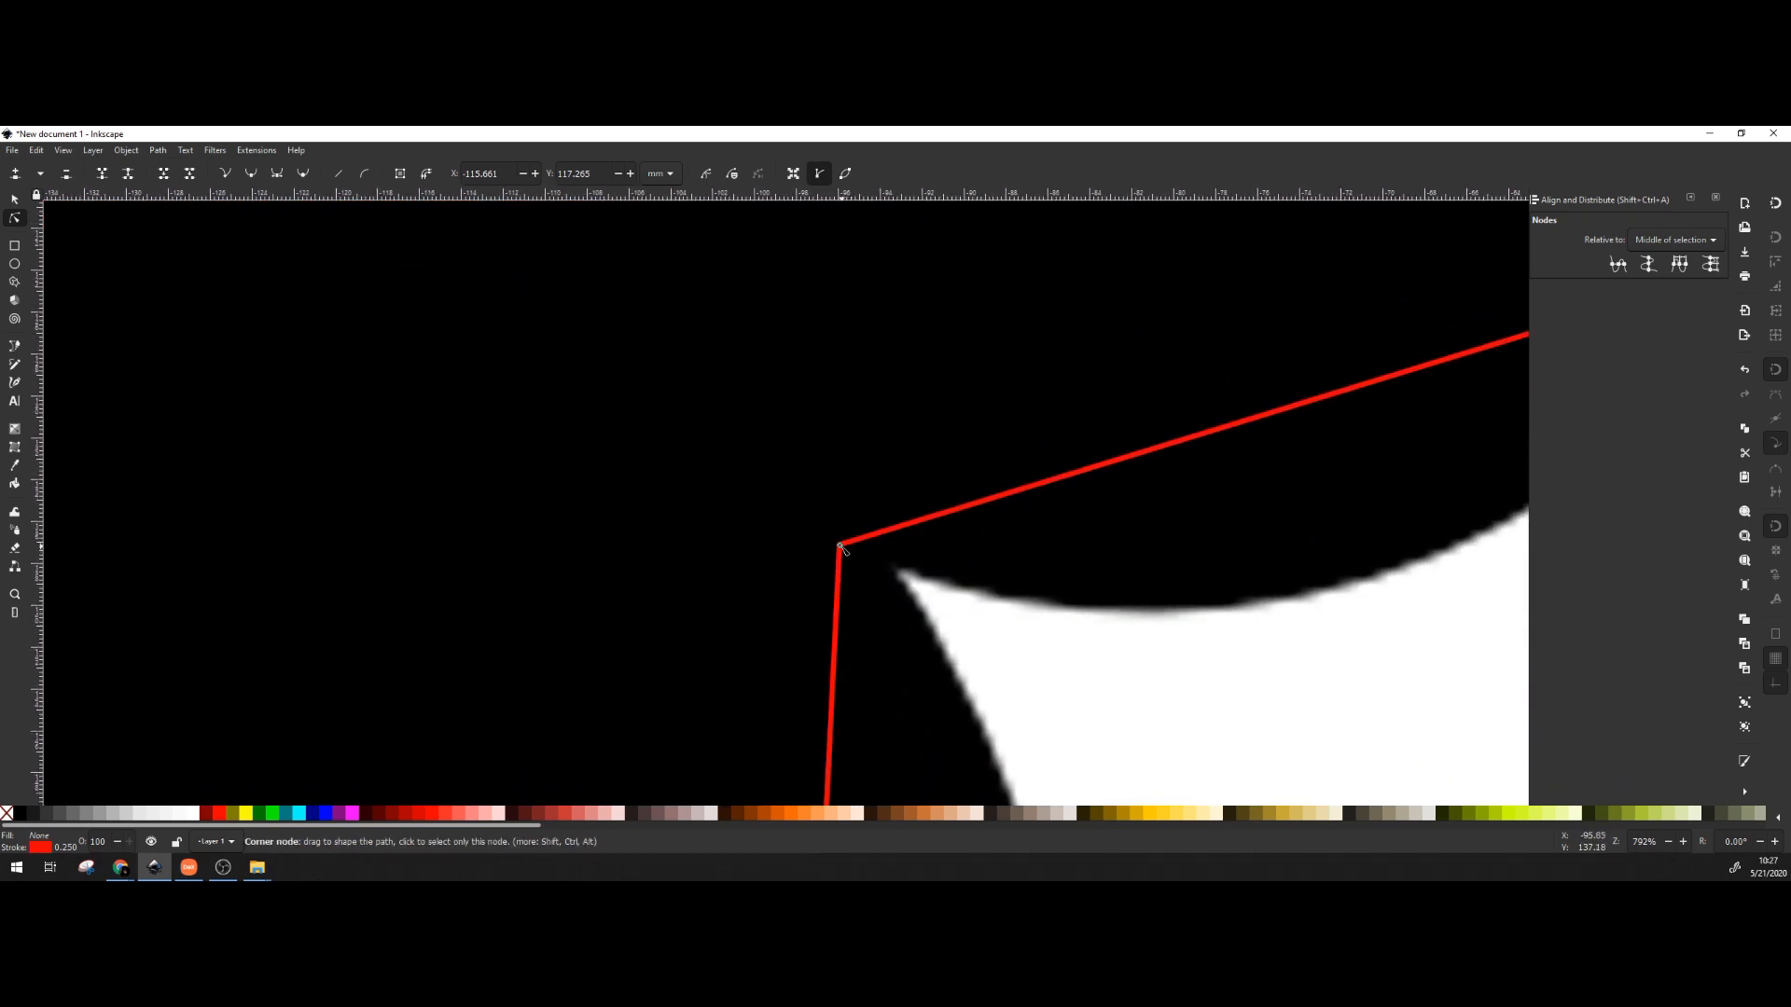
left_click_drag(839, 544, 898, 575)
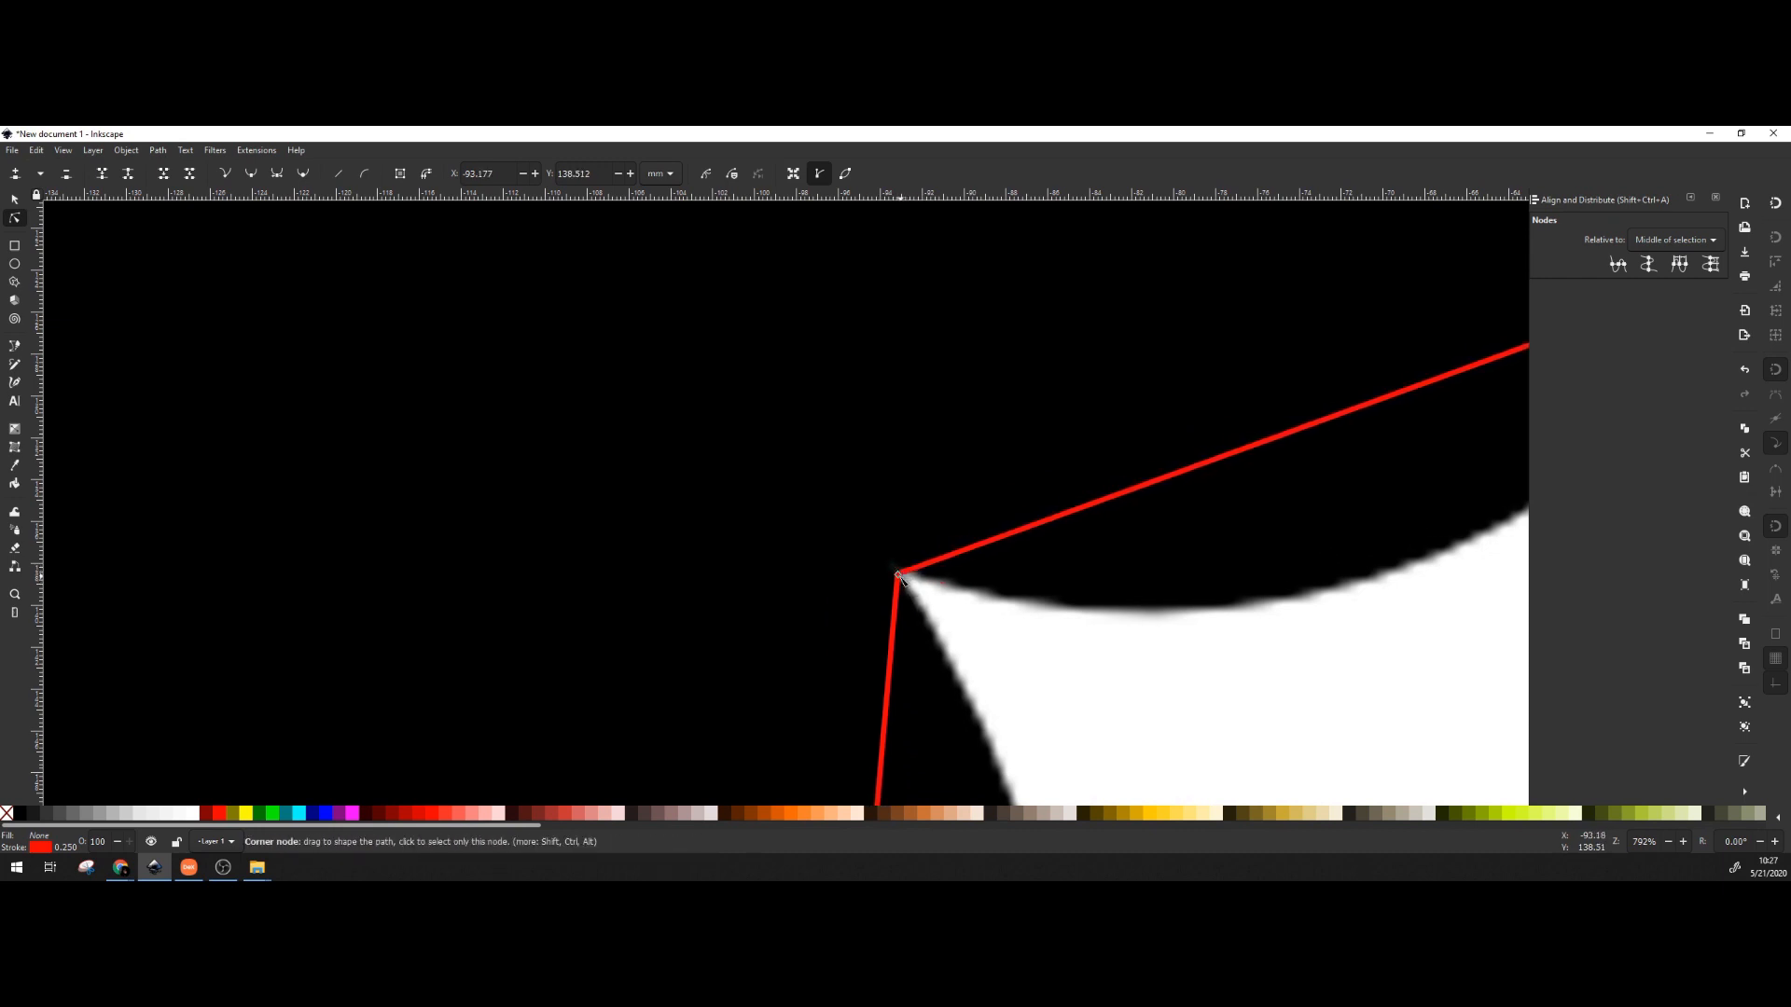
left_click_drag(222, 593, 1273, 502)
Shift the remaining corner node left onto its junction and deselect the path.
left_click_drag(865, 565, 1182, 538)
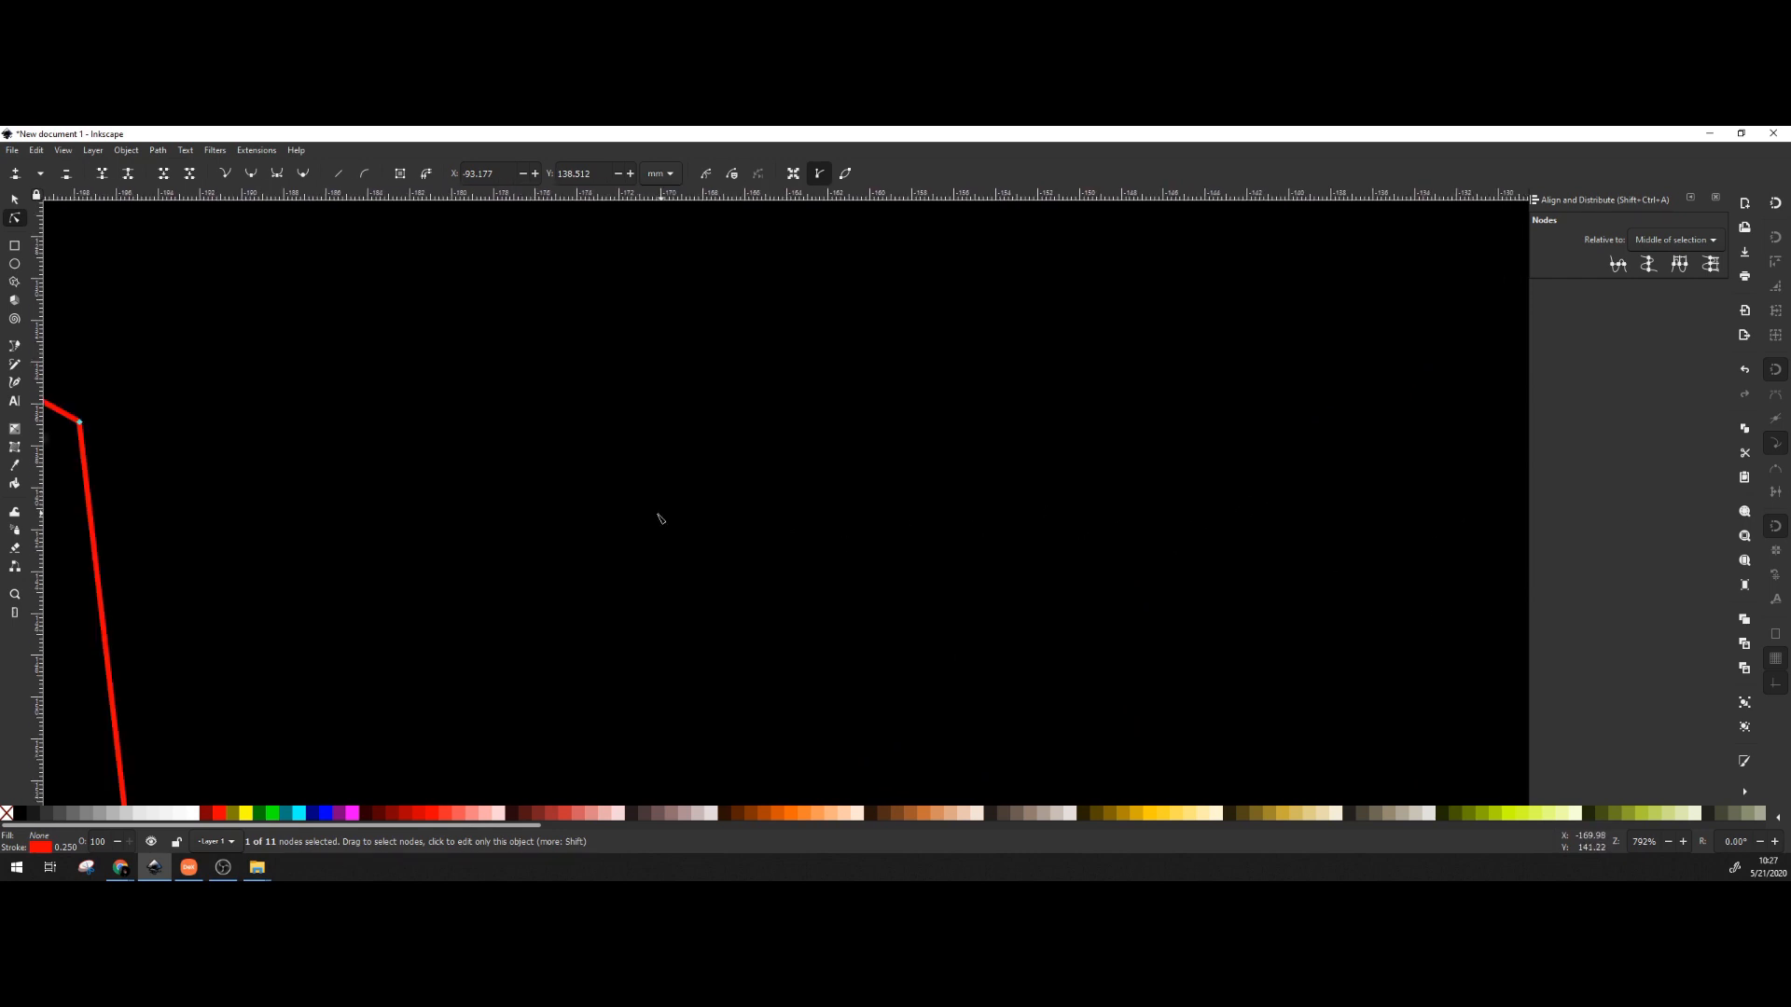
scroll(505, 501, "down", 1)
left_click_drag(504, 430, 974, 554)
scroll(695, 580, "up", 1)
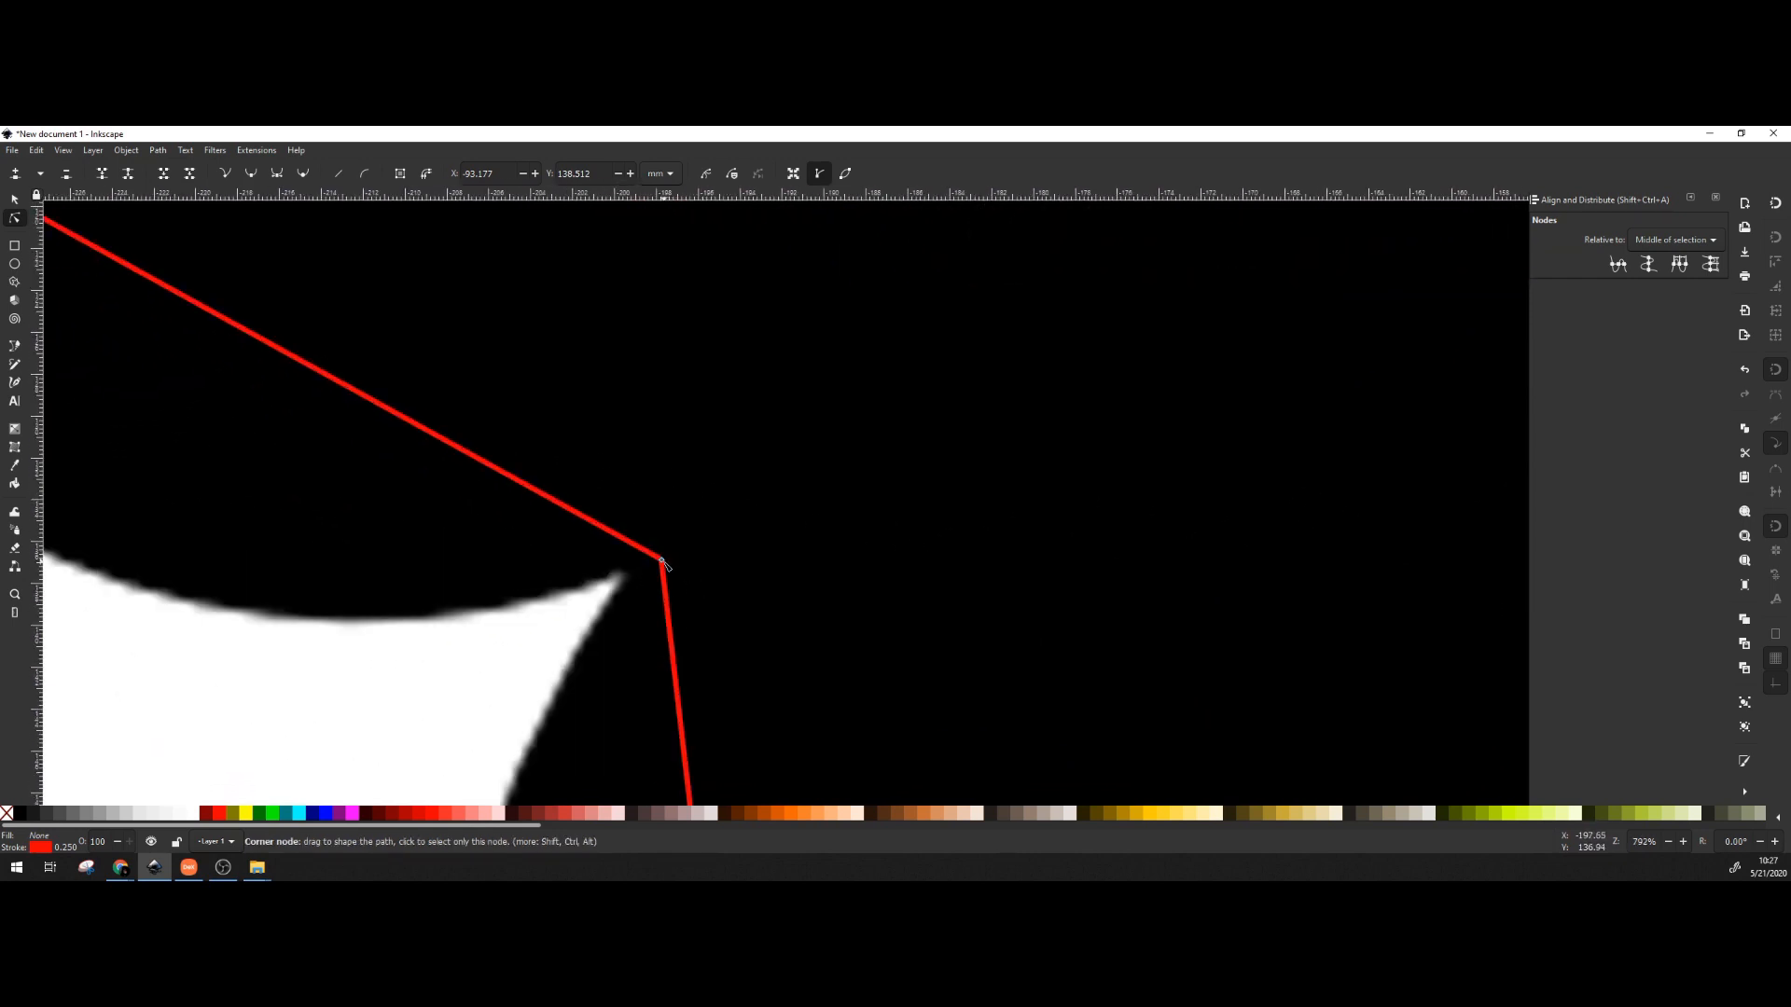
left_click_drag(661, 560, 621, 575)
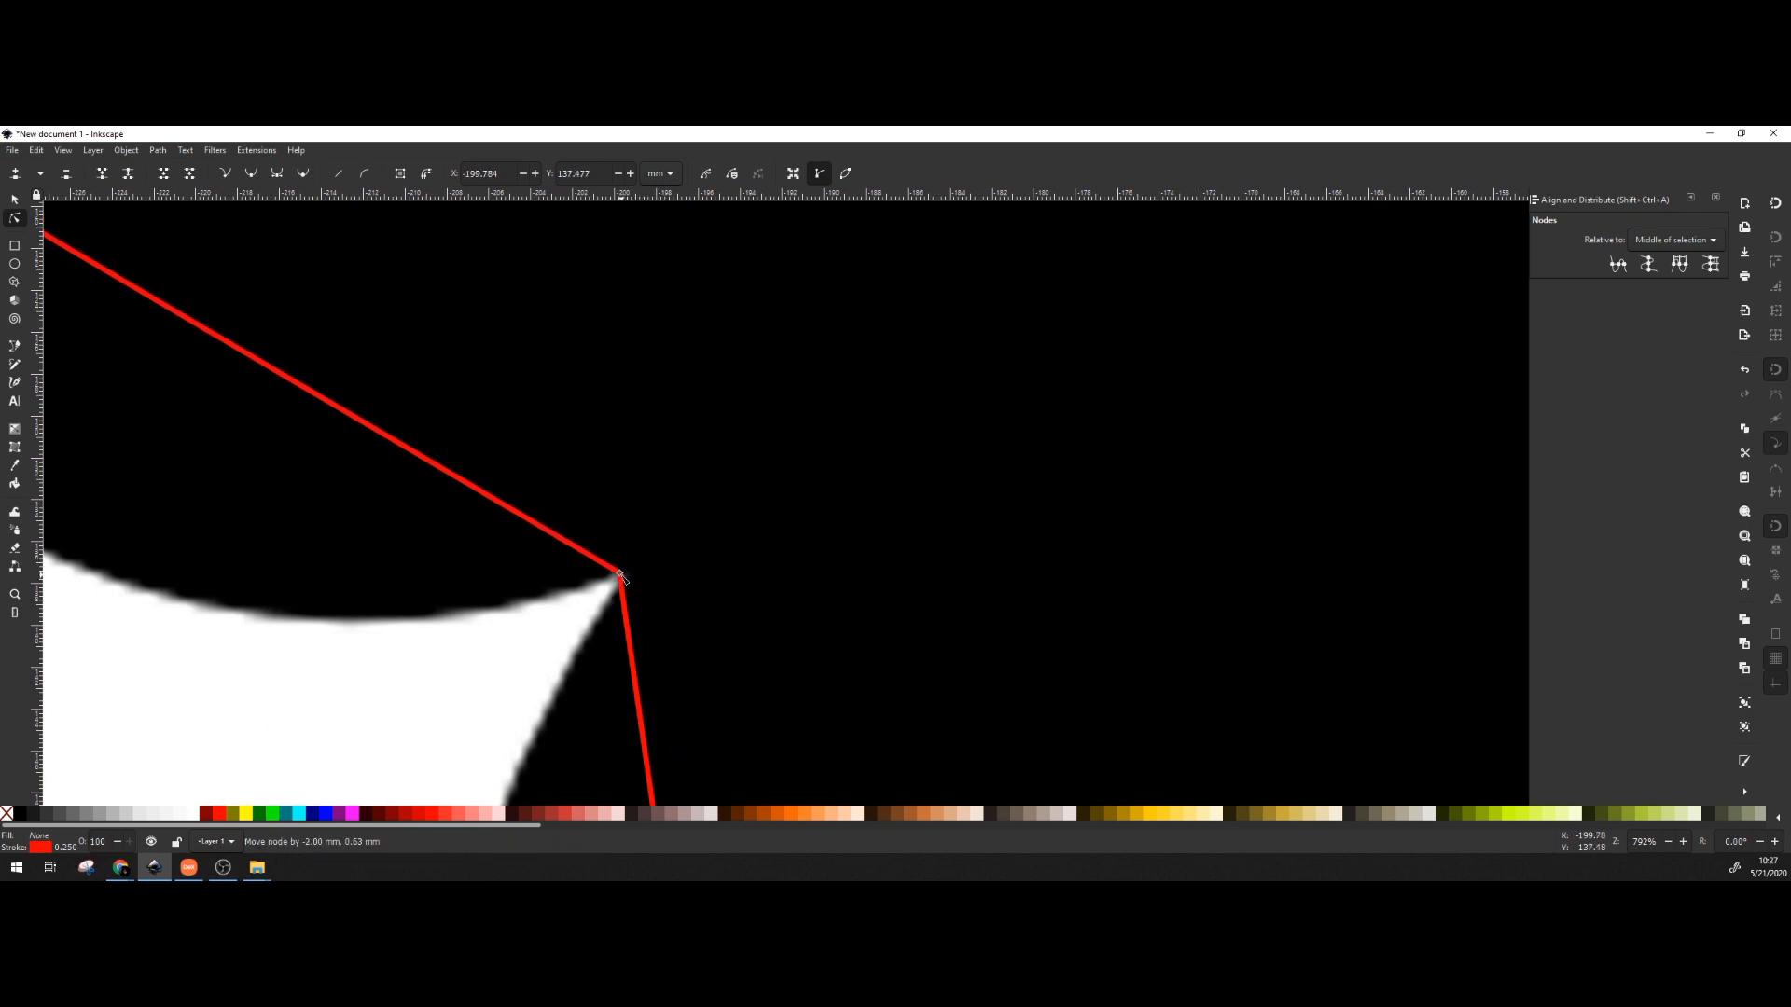
left_click(650, 341)
scroll(661, 359, "down", 3)
left_click_drag(694, 324, 410, 596)
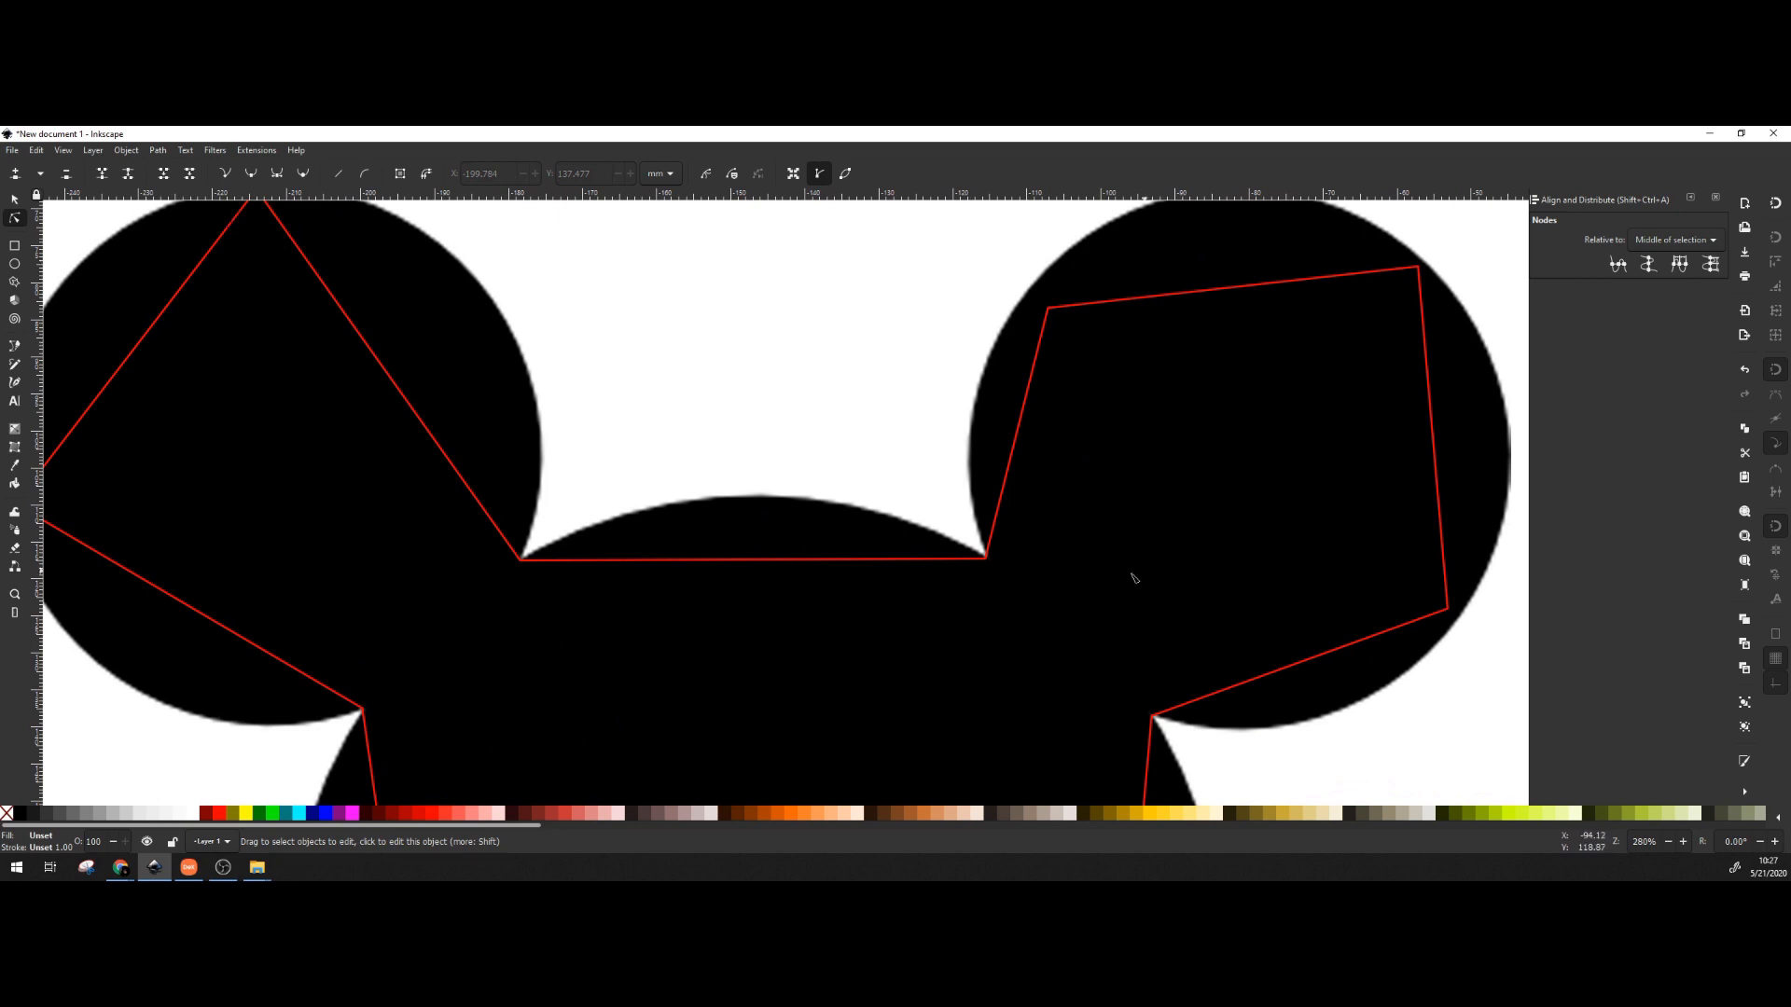
Bend the straight segment between the ears upward into a curve matching the head's top.
left_click(760, 562)
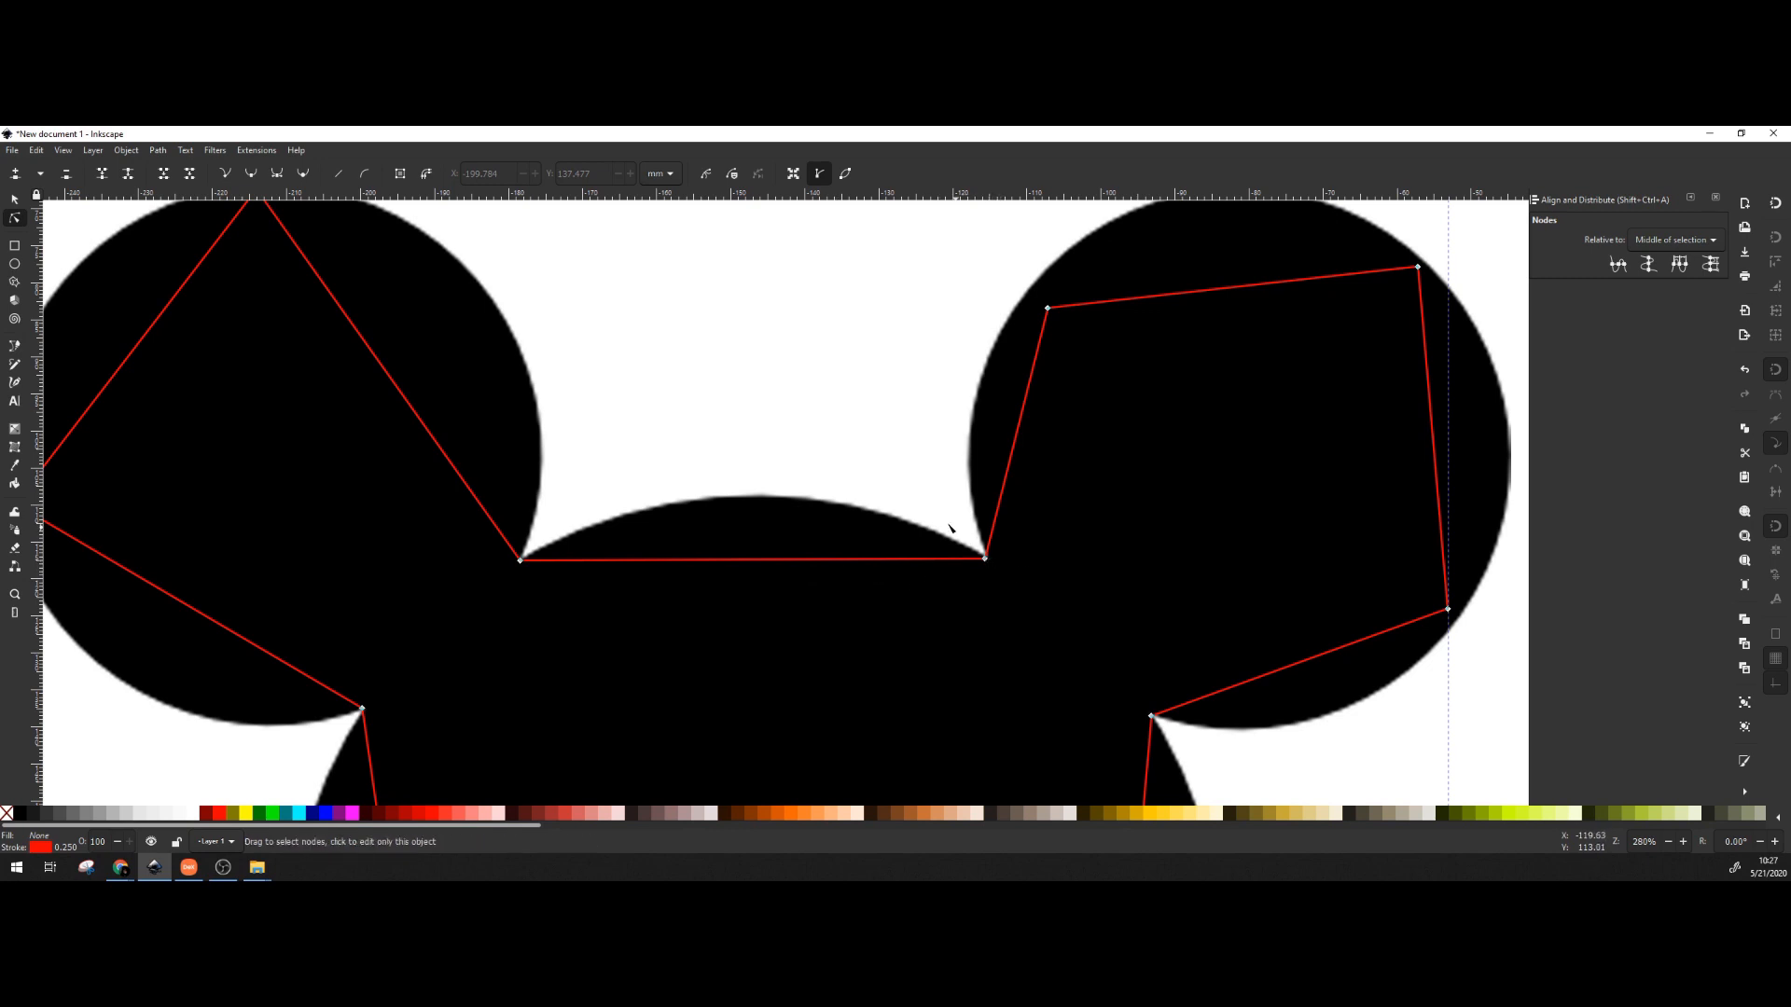
left_click(774, 563)
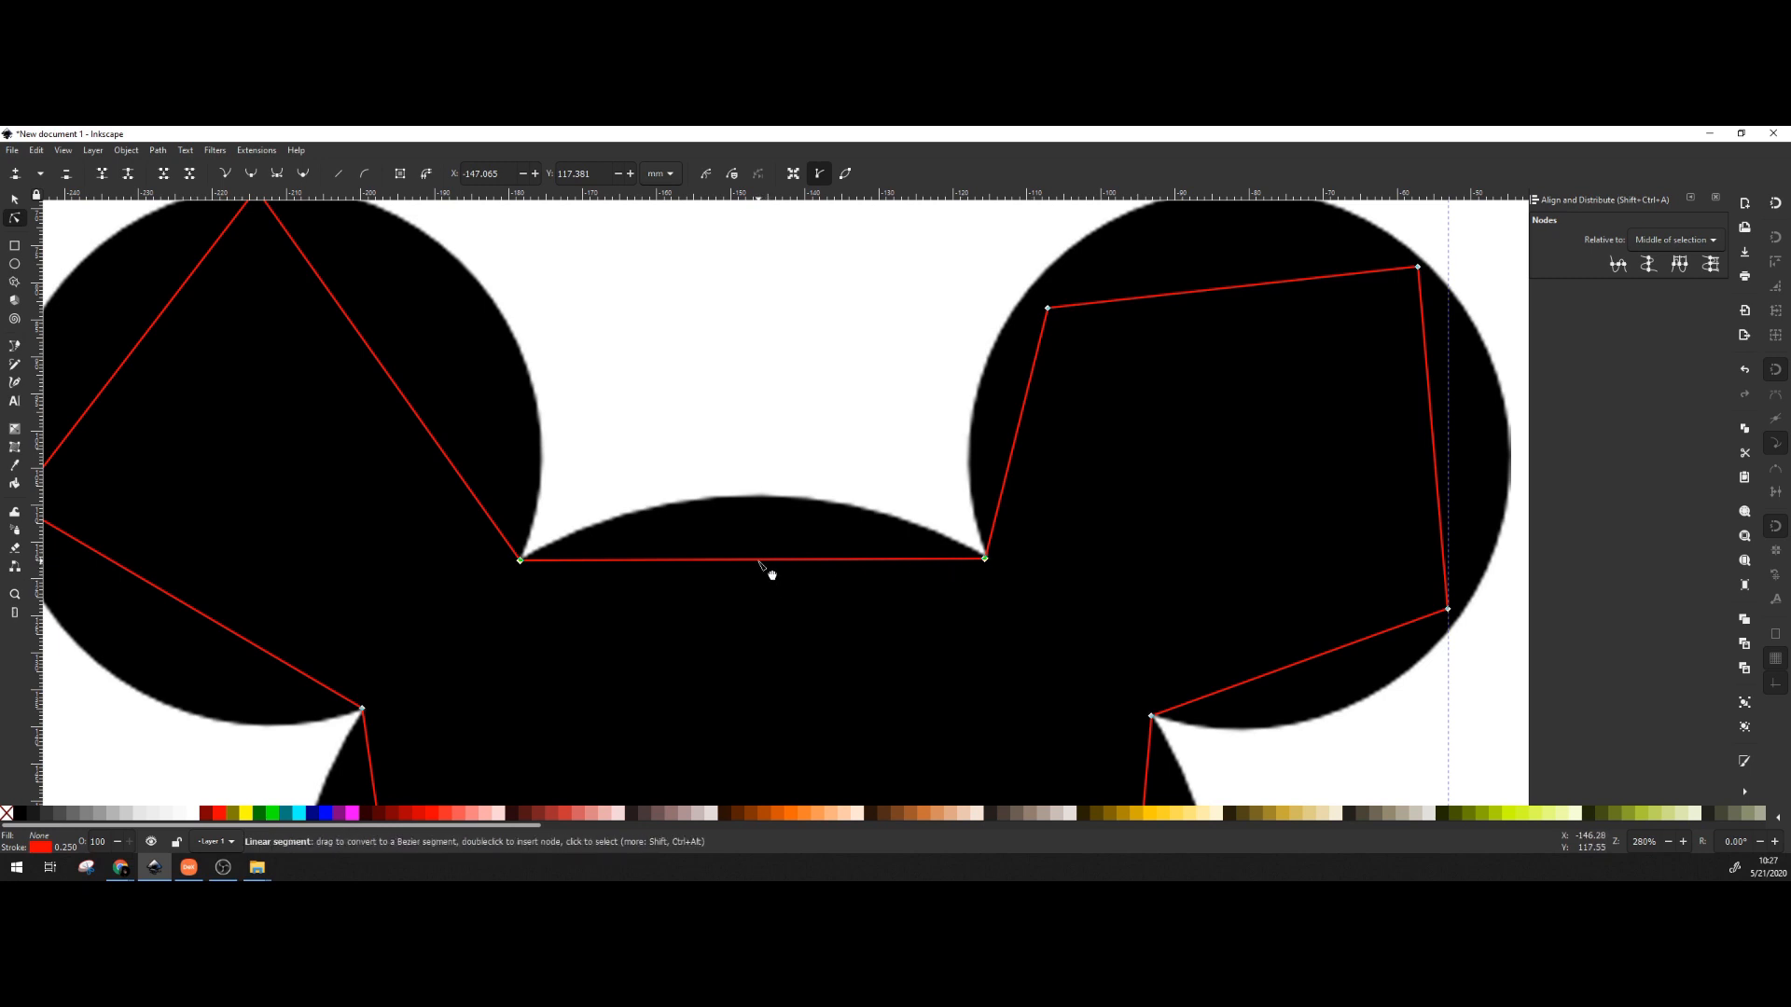
left_click_drag(758, 561, 751, 512)
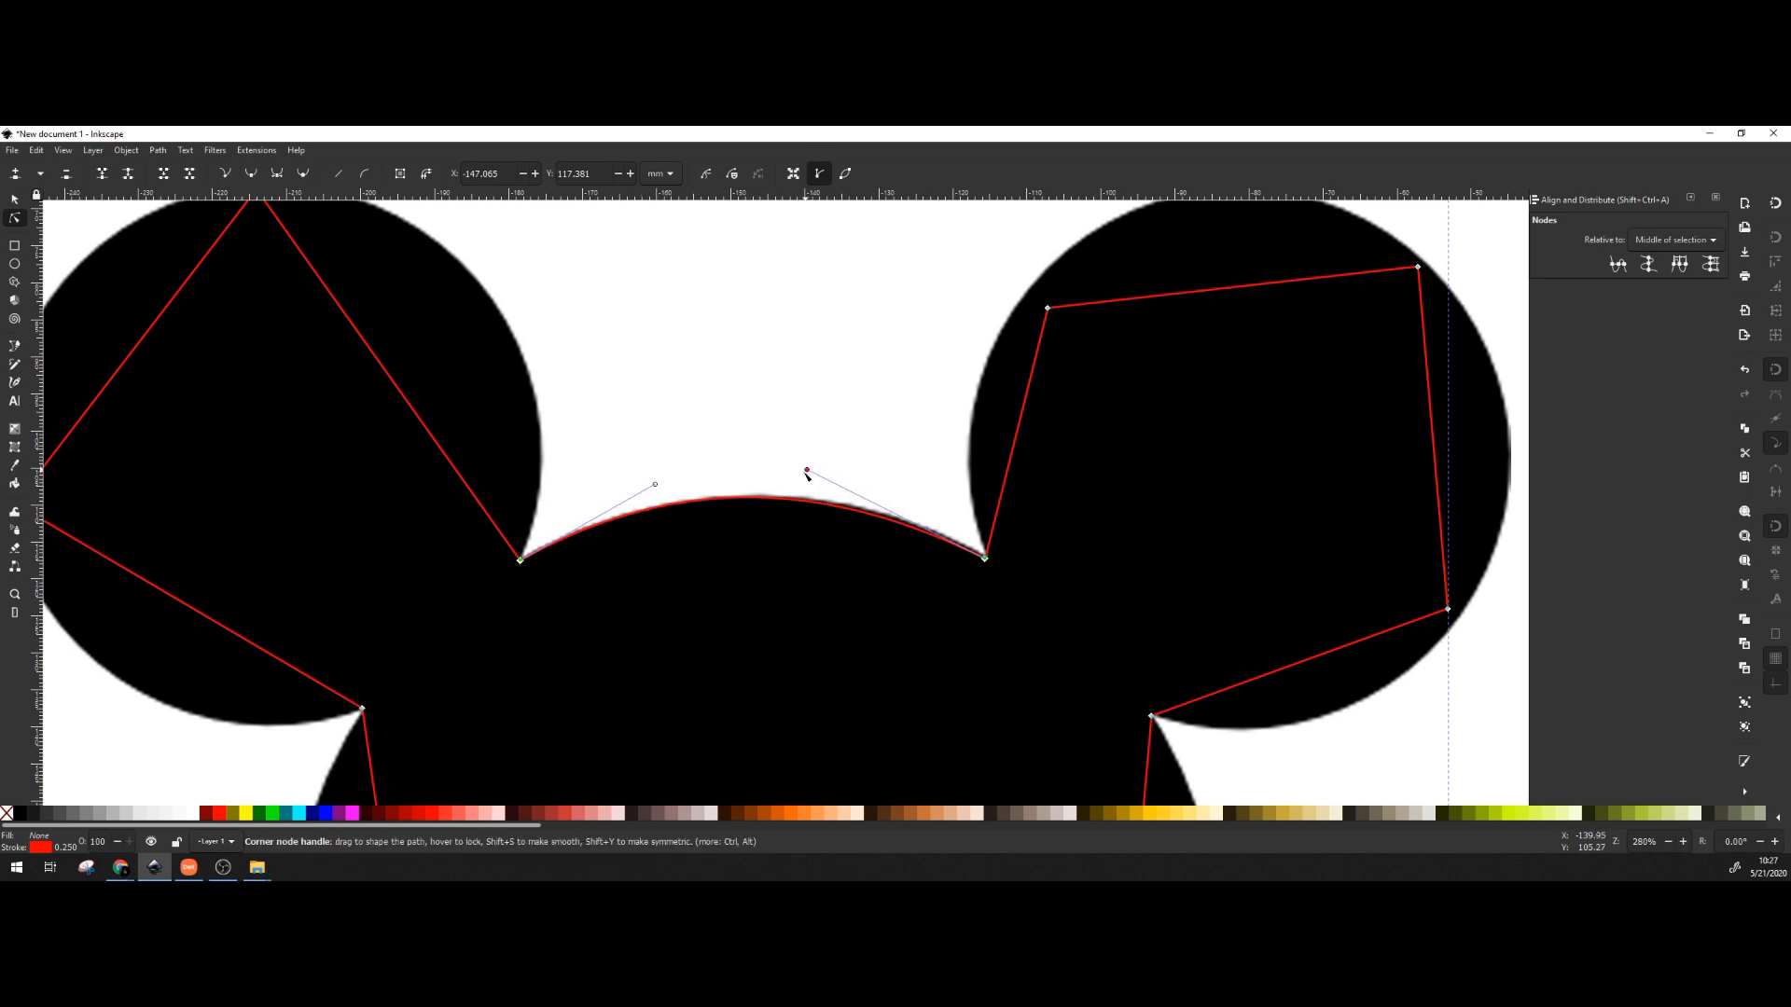
mouse_move(807, 474)
left_mouse_down()
mouse_move(800, 712)
mouse_move(851, 425)
mouse_move(835, 471)
left_mouse_up()
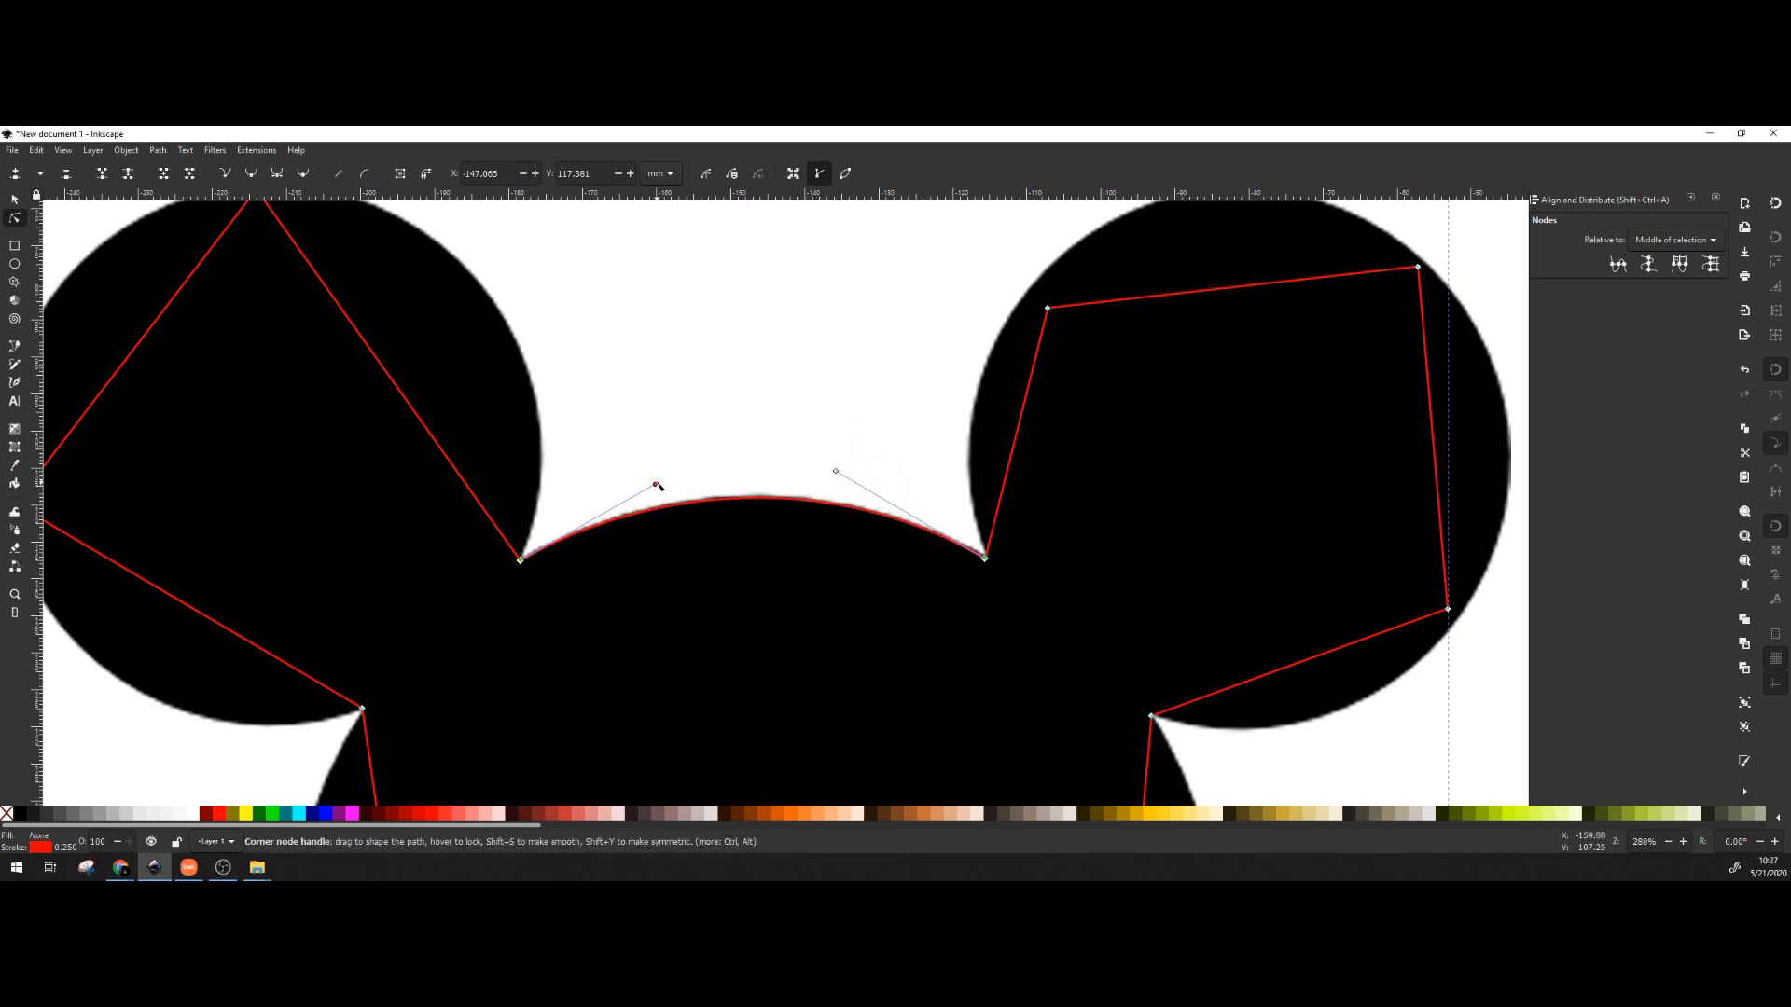
left_click_drag(659, 486, 654, 484)
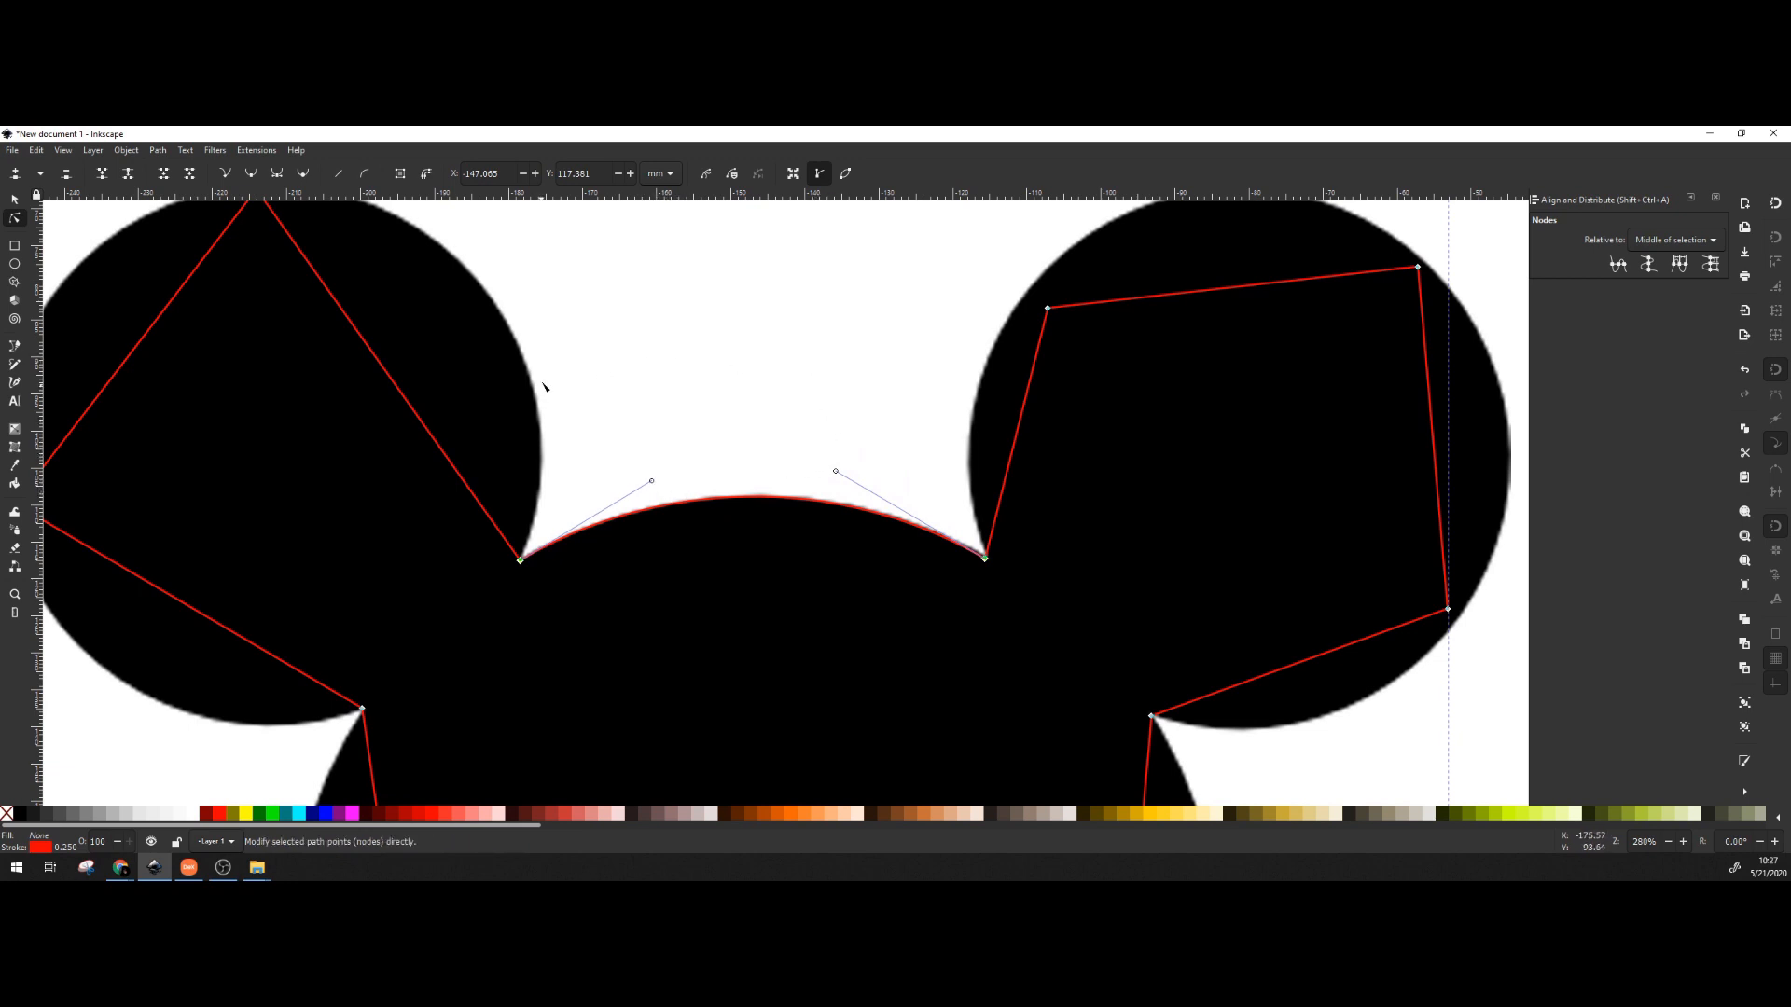
left_click_drag(588, 411, 1015, 537)
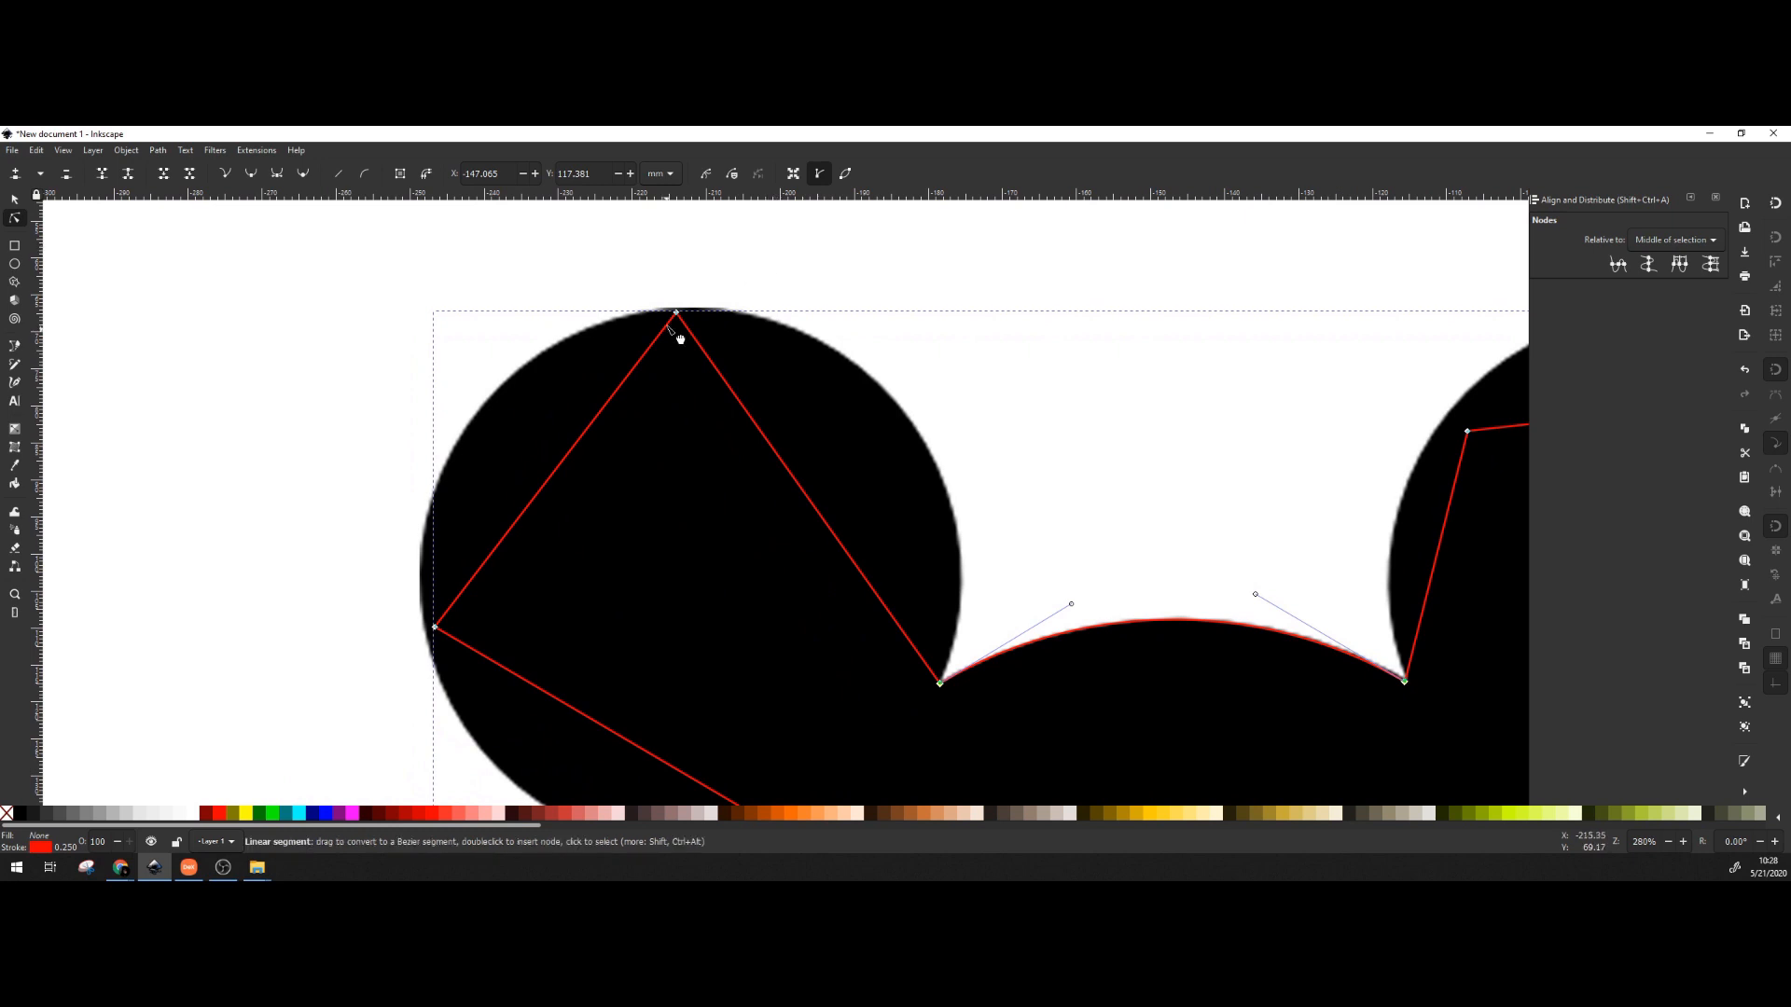
Move the left ear's top and left nodes onto the ear's circle.
left_click_drag(676, 313, 691, 307)
scroll(688, 508, "down", 3)
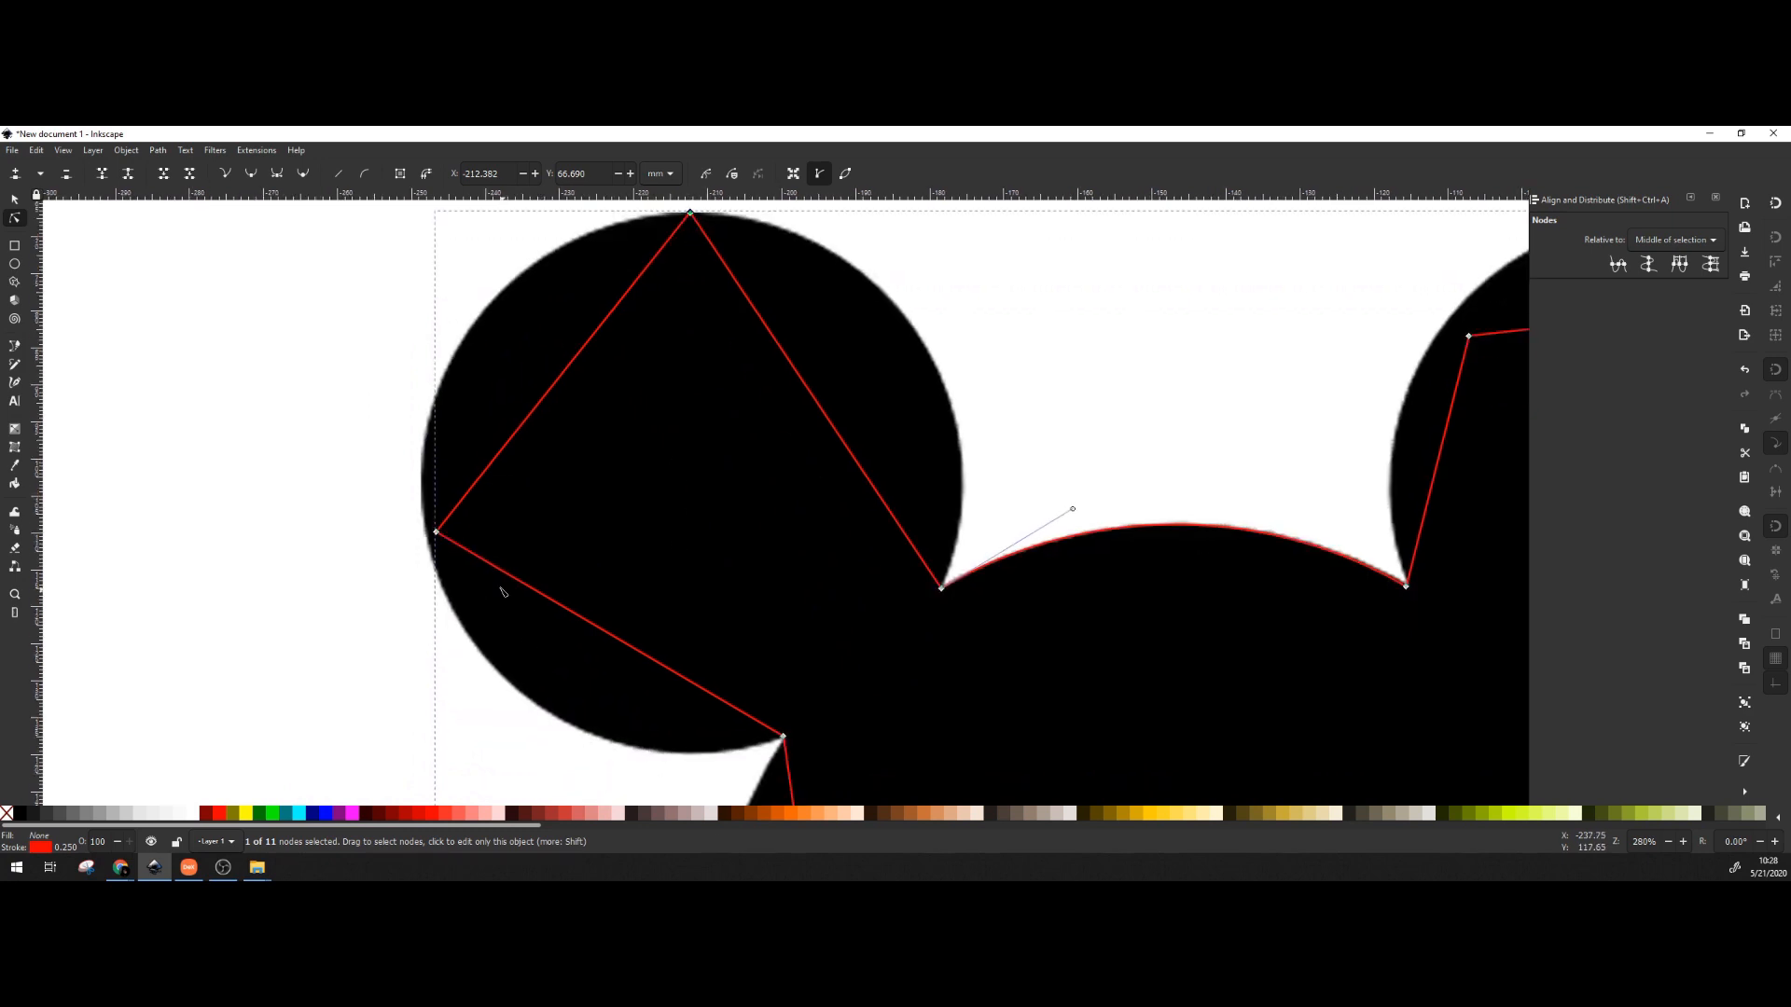
left_click_drag(437, 533, 448, 599)
left_click_drag(955, 310, 912, 377)
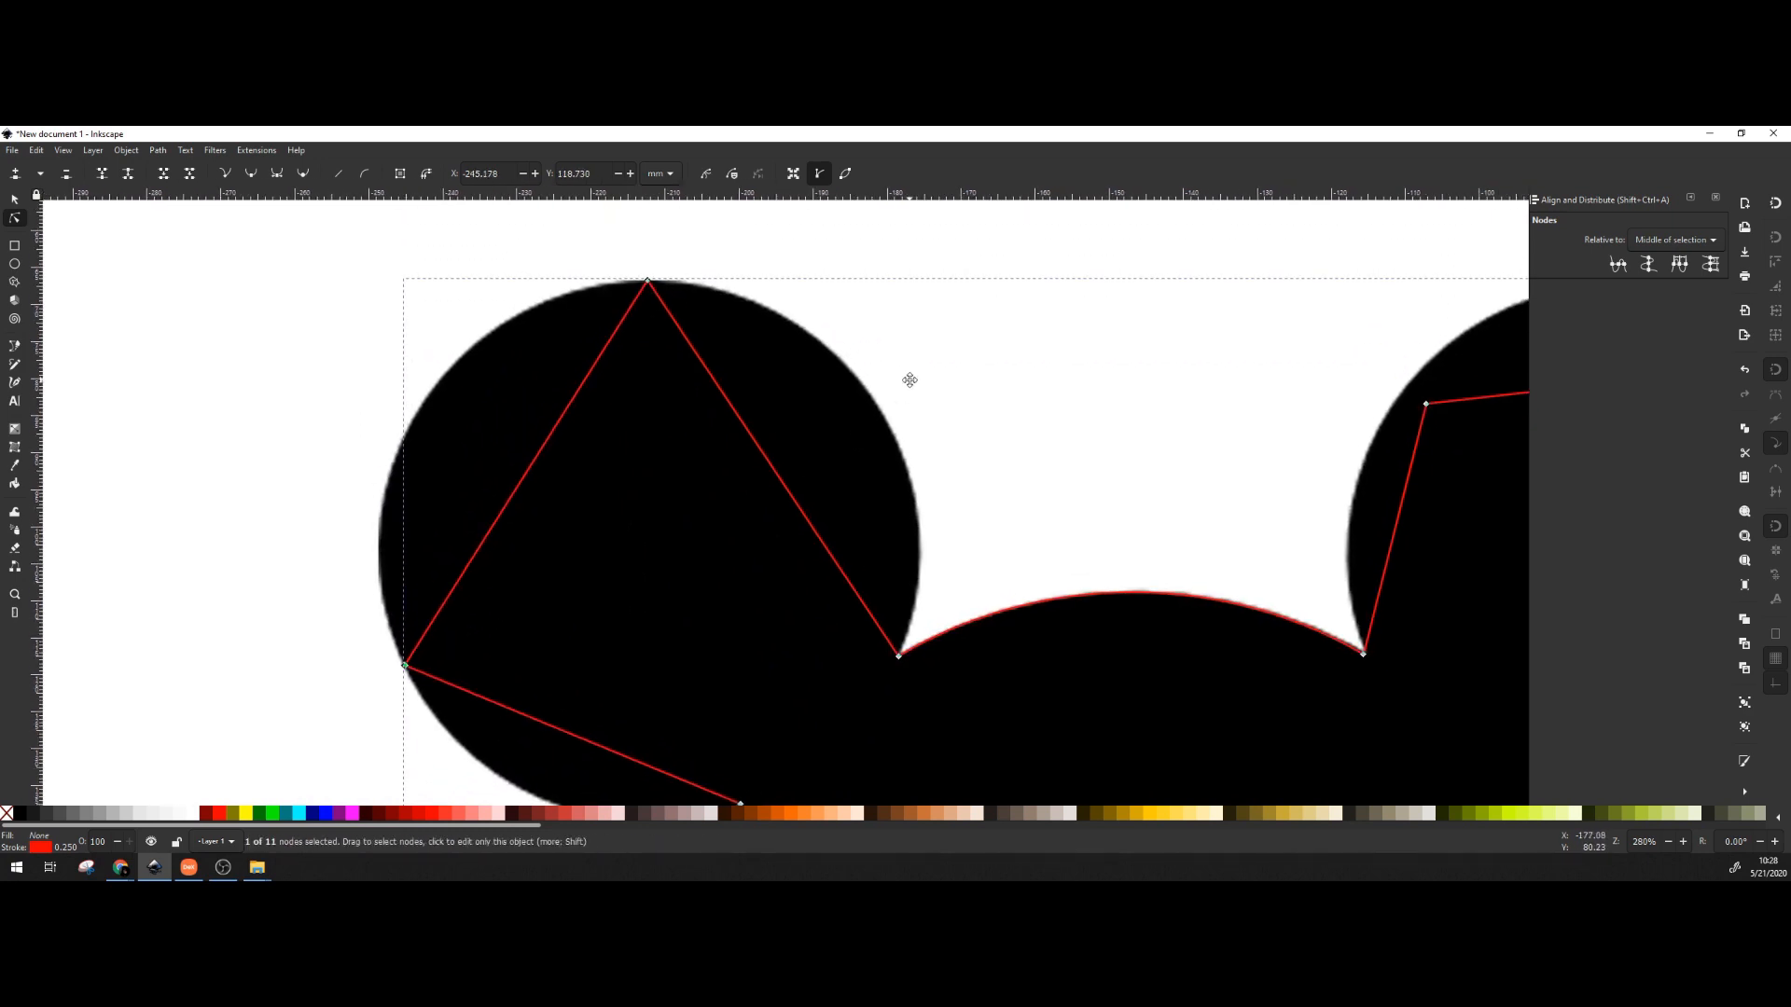
Drag the left ear's straight edges outward into curves hugging the circle.
left_click_drag(792, 495, 882, 418)
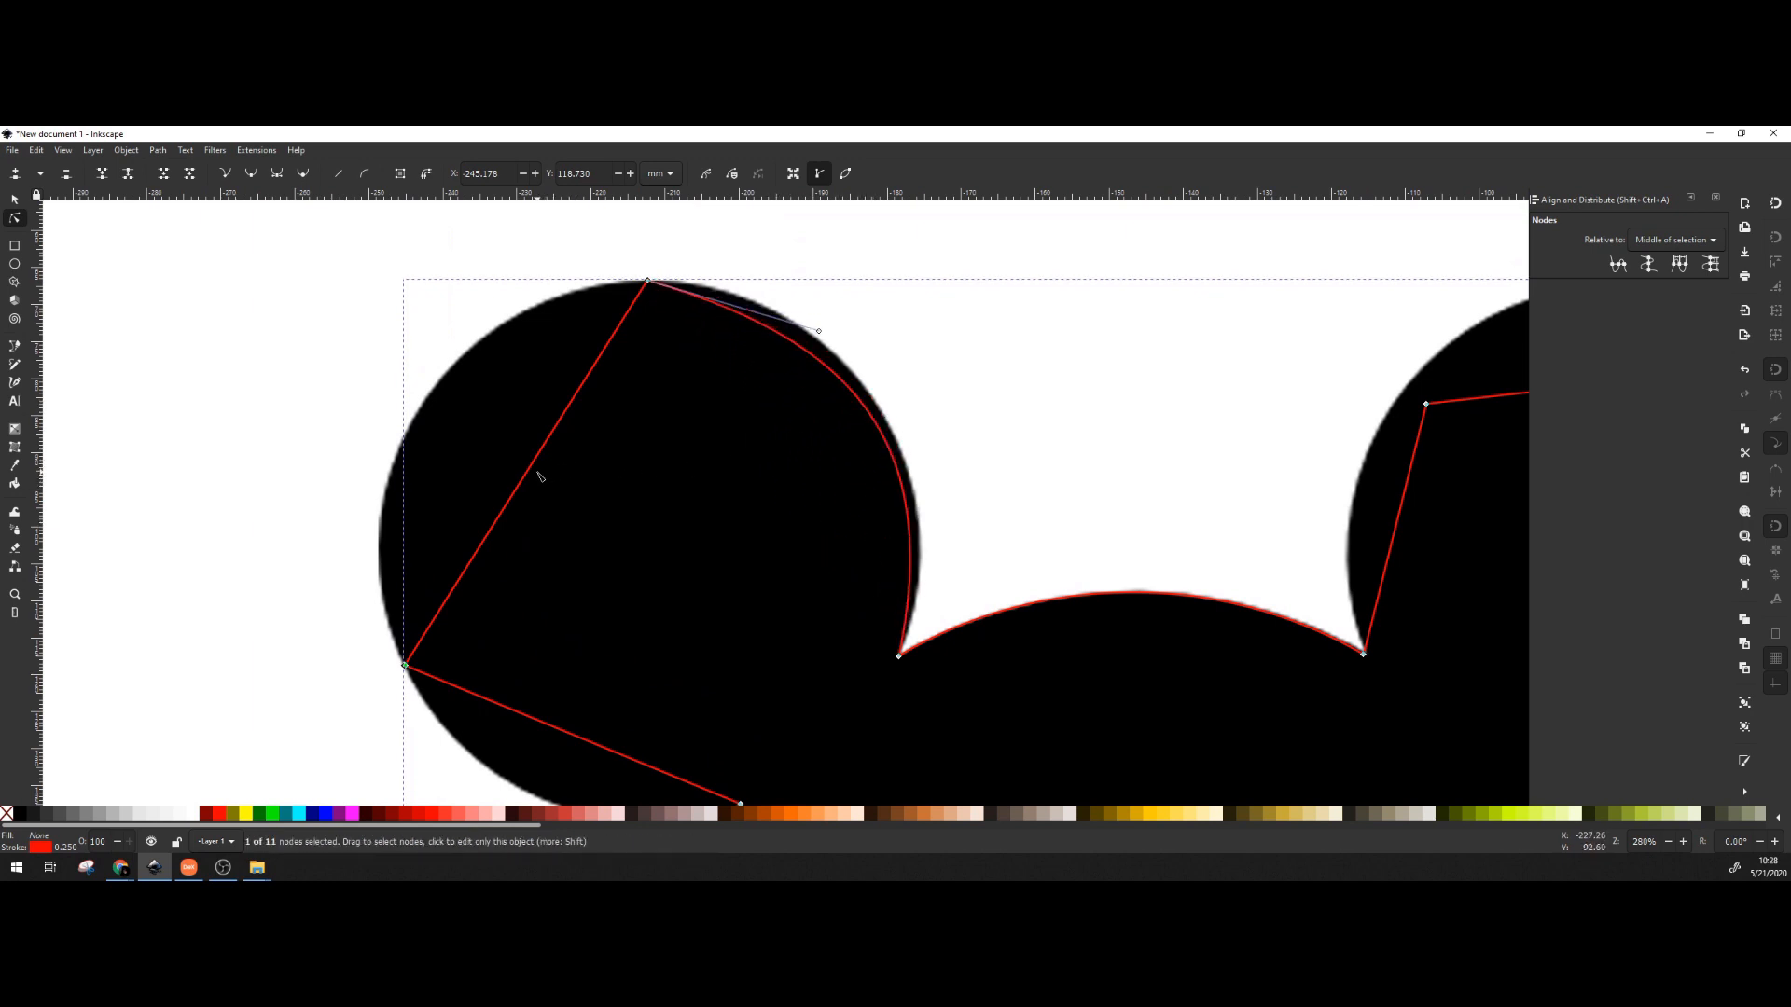
left_click_drag(542, 475, 422, 410)
left_click_drag(680, 508, 695, 464)
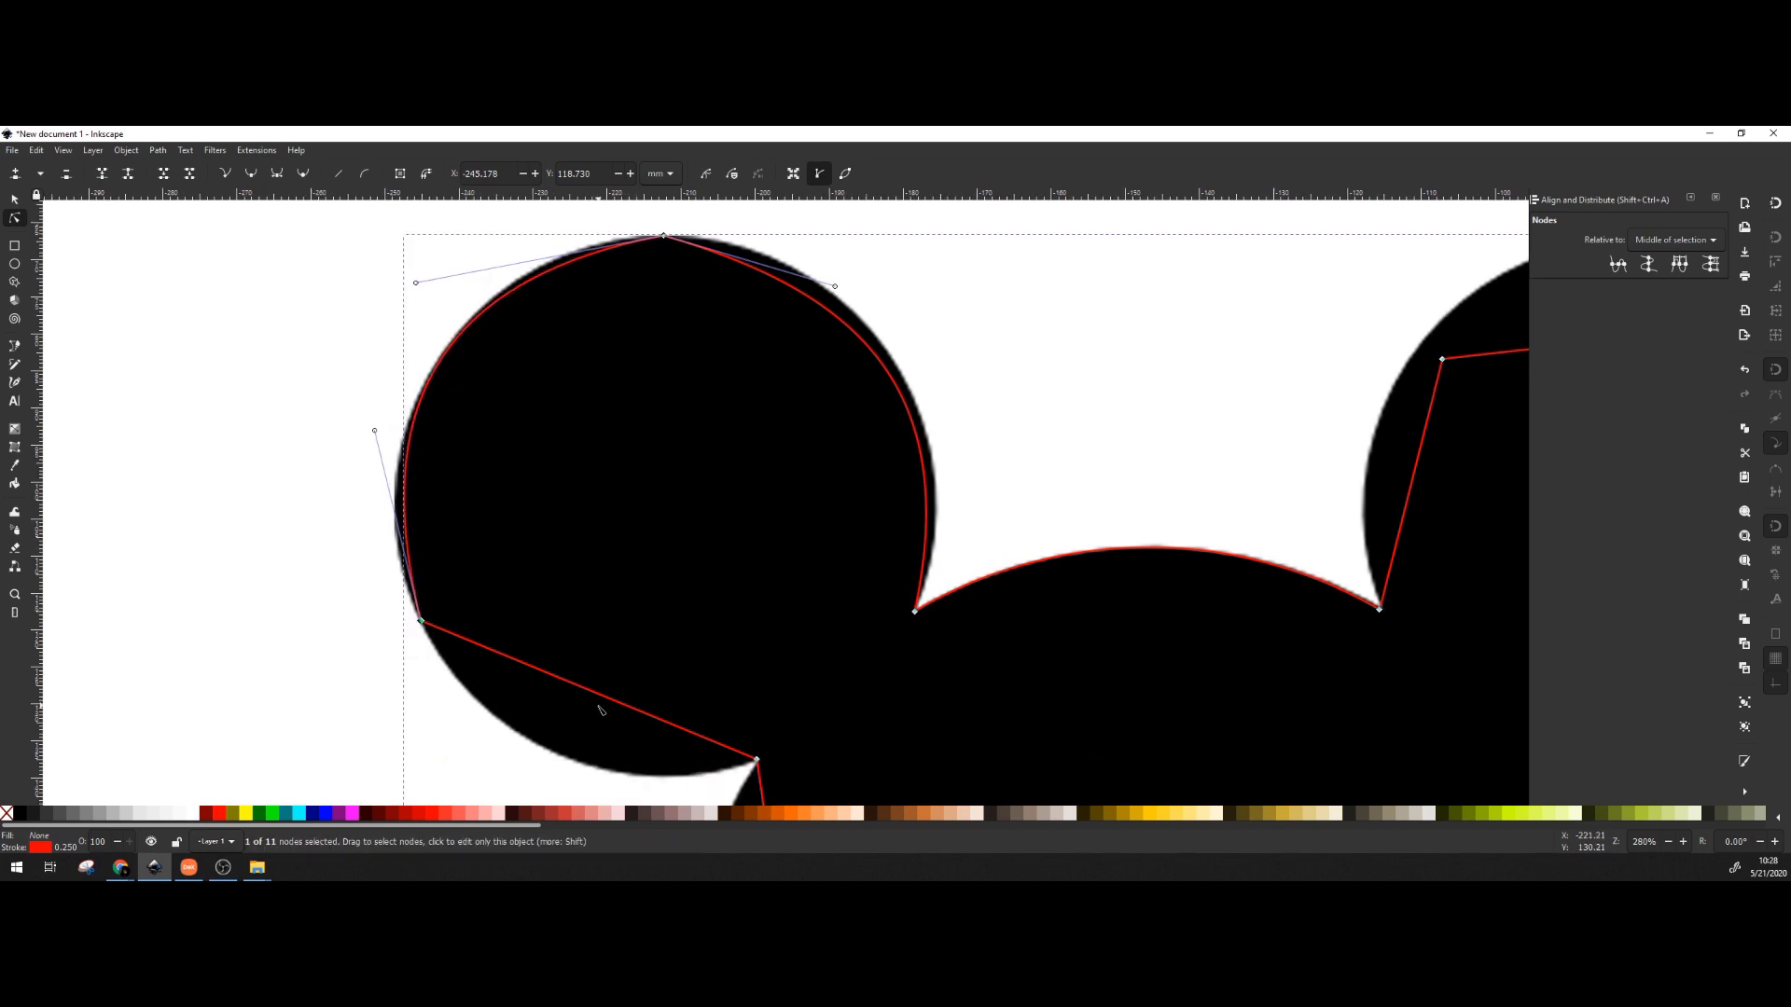
left_click_drag(597, 694, 572, 771)
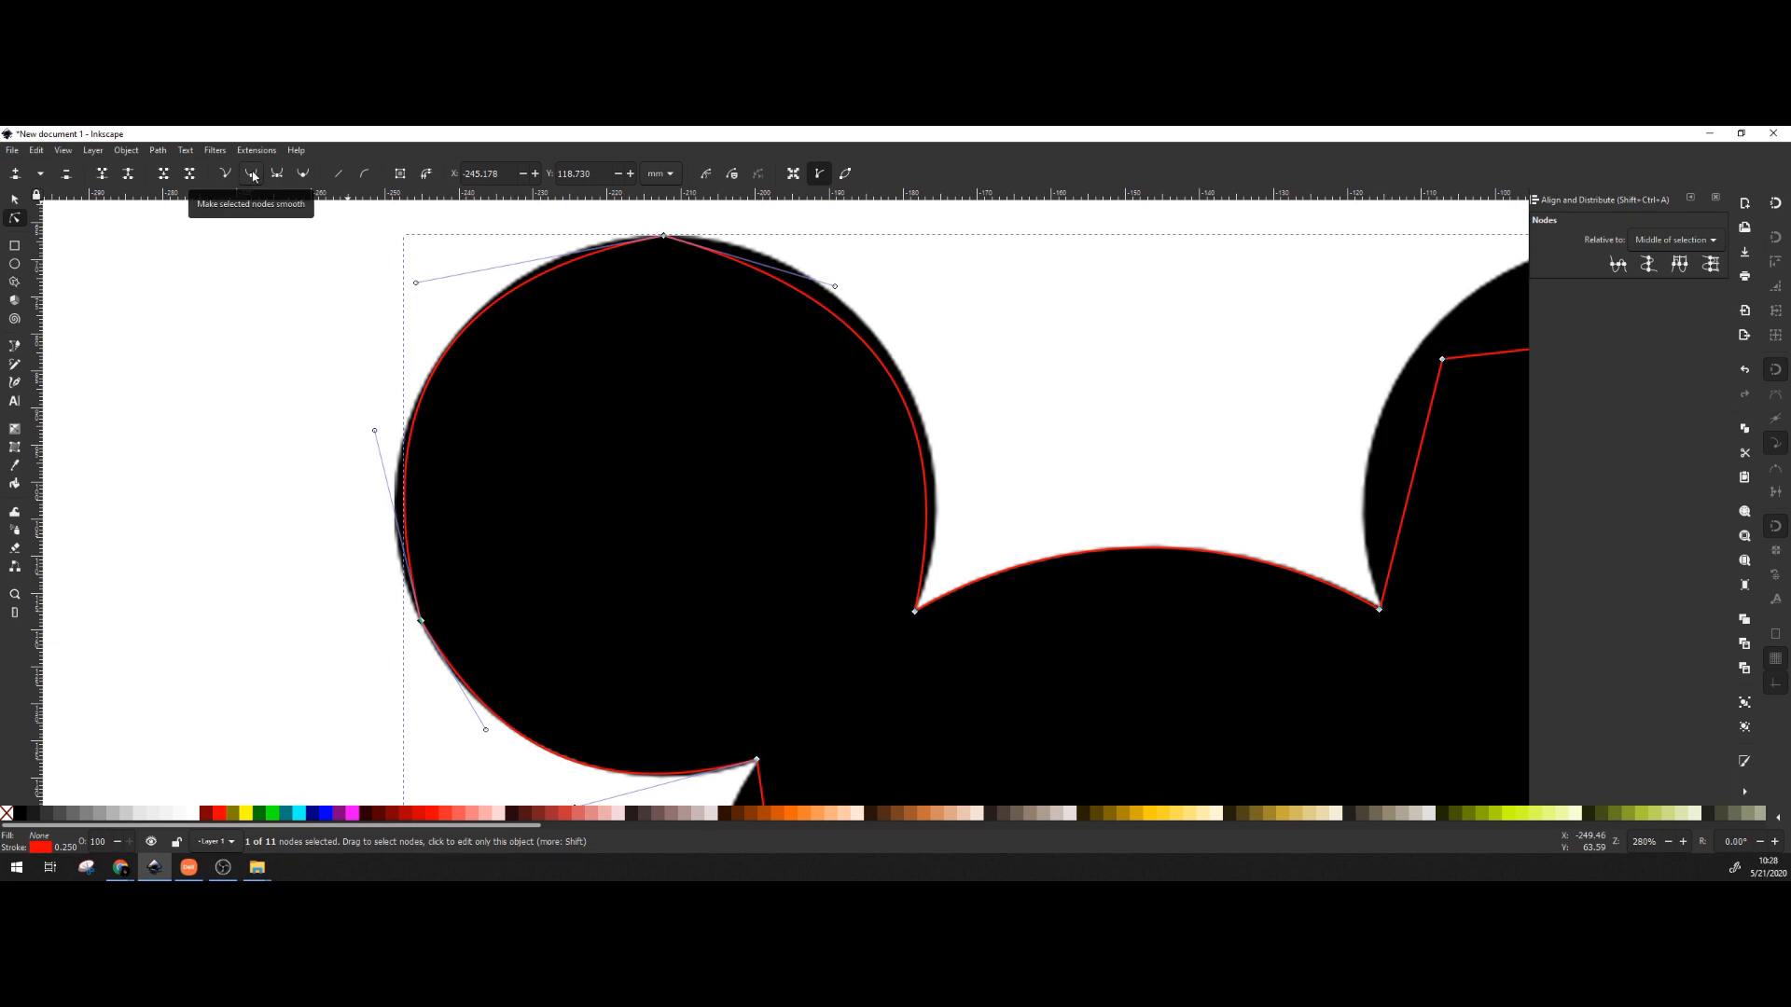
Make the left ear's top node smooth and adjust its handles to follow the arc.
left_click(303, 271)
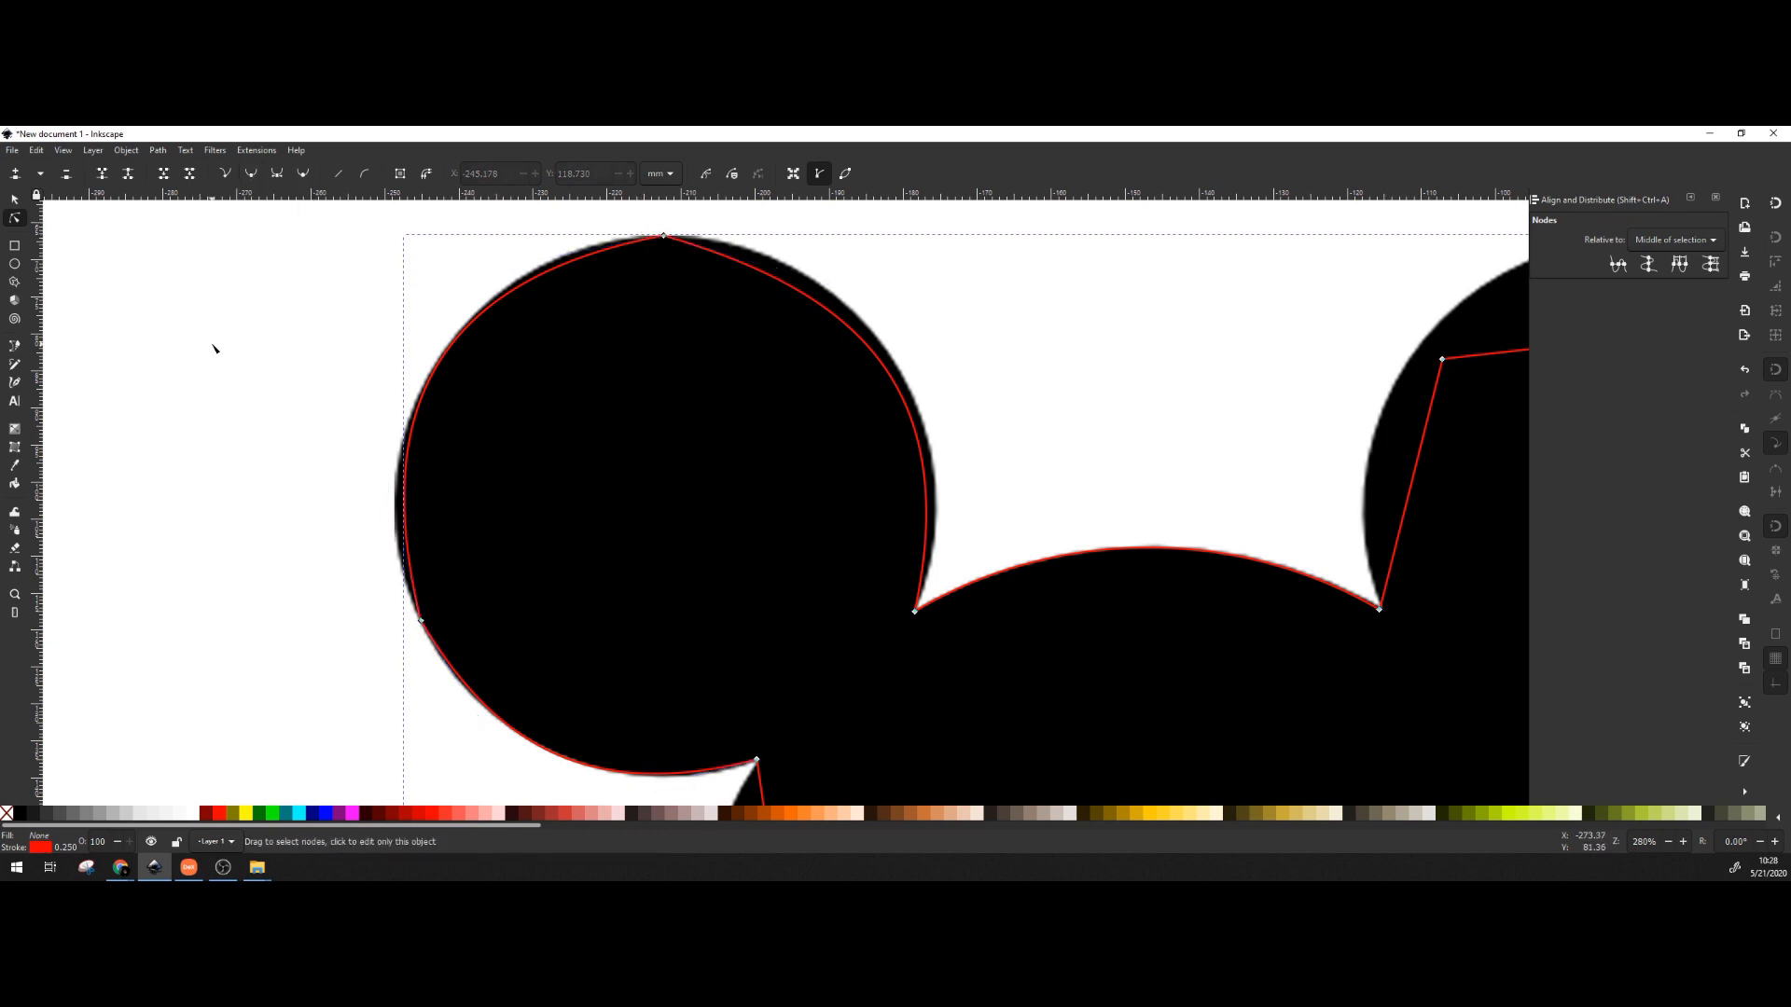
left_click(664, 238)
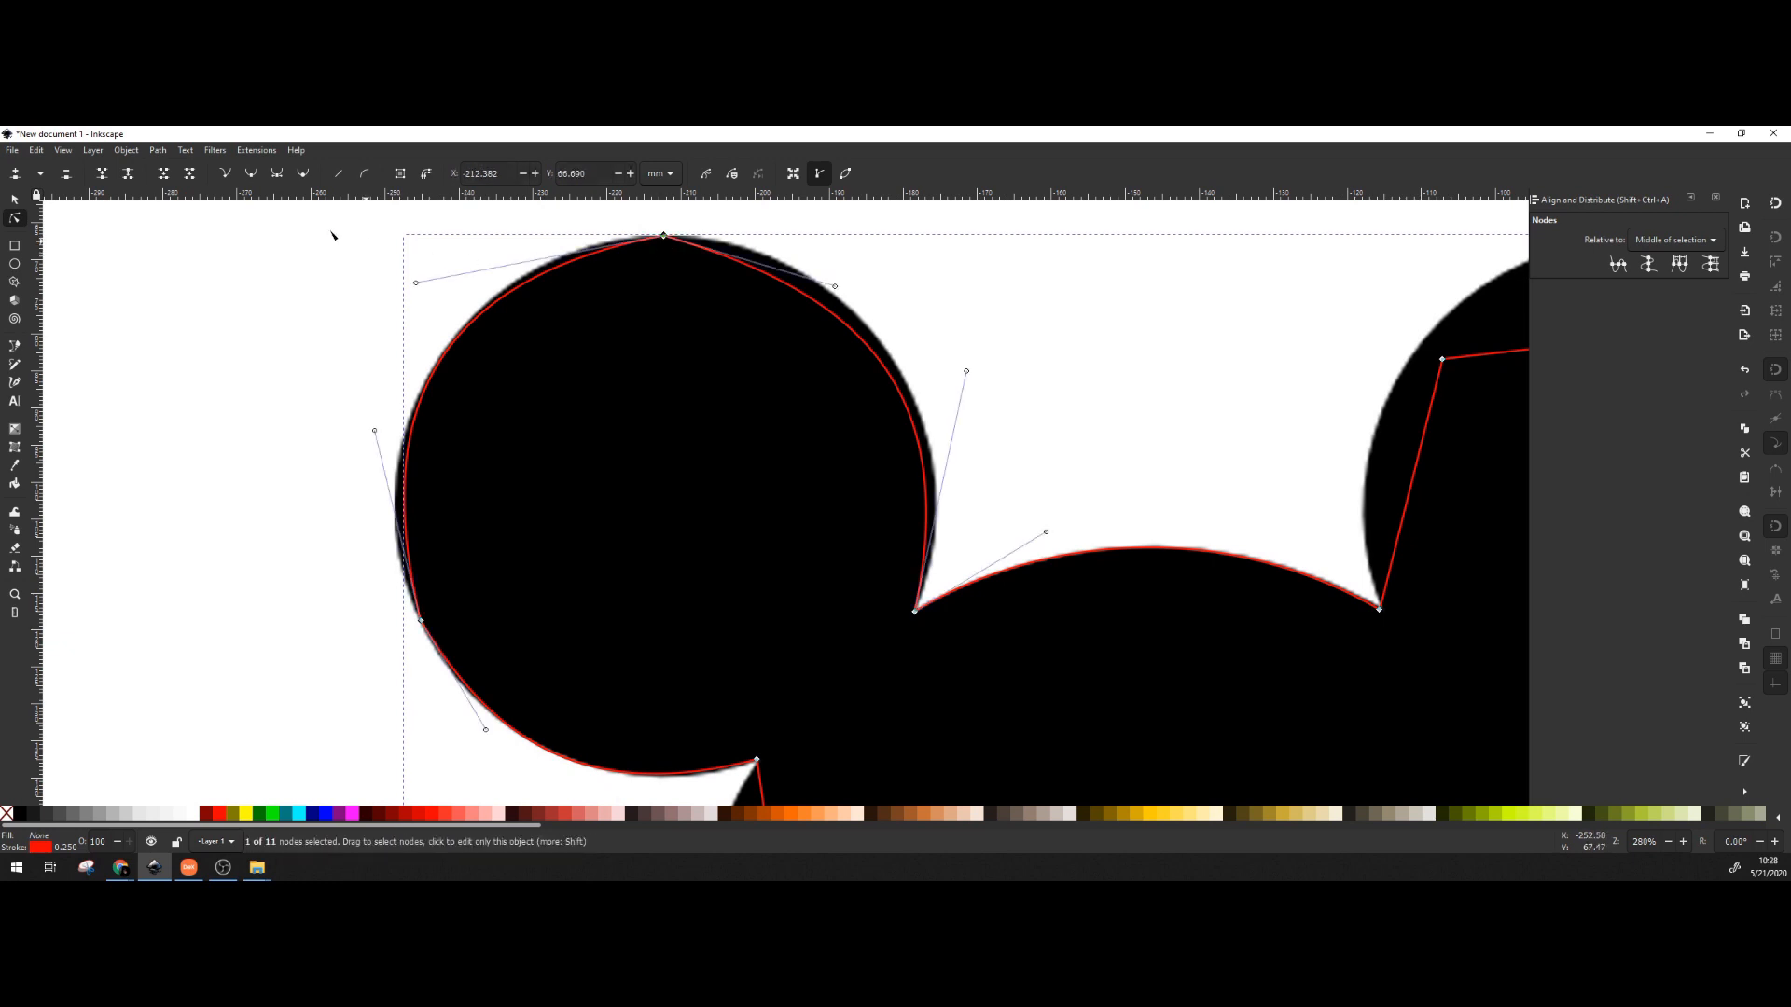
left_click(252, 174)
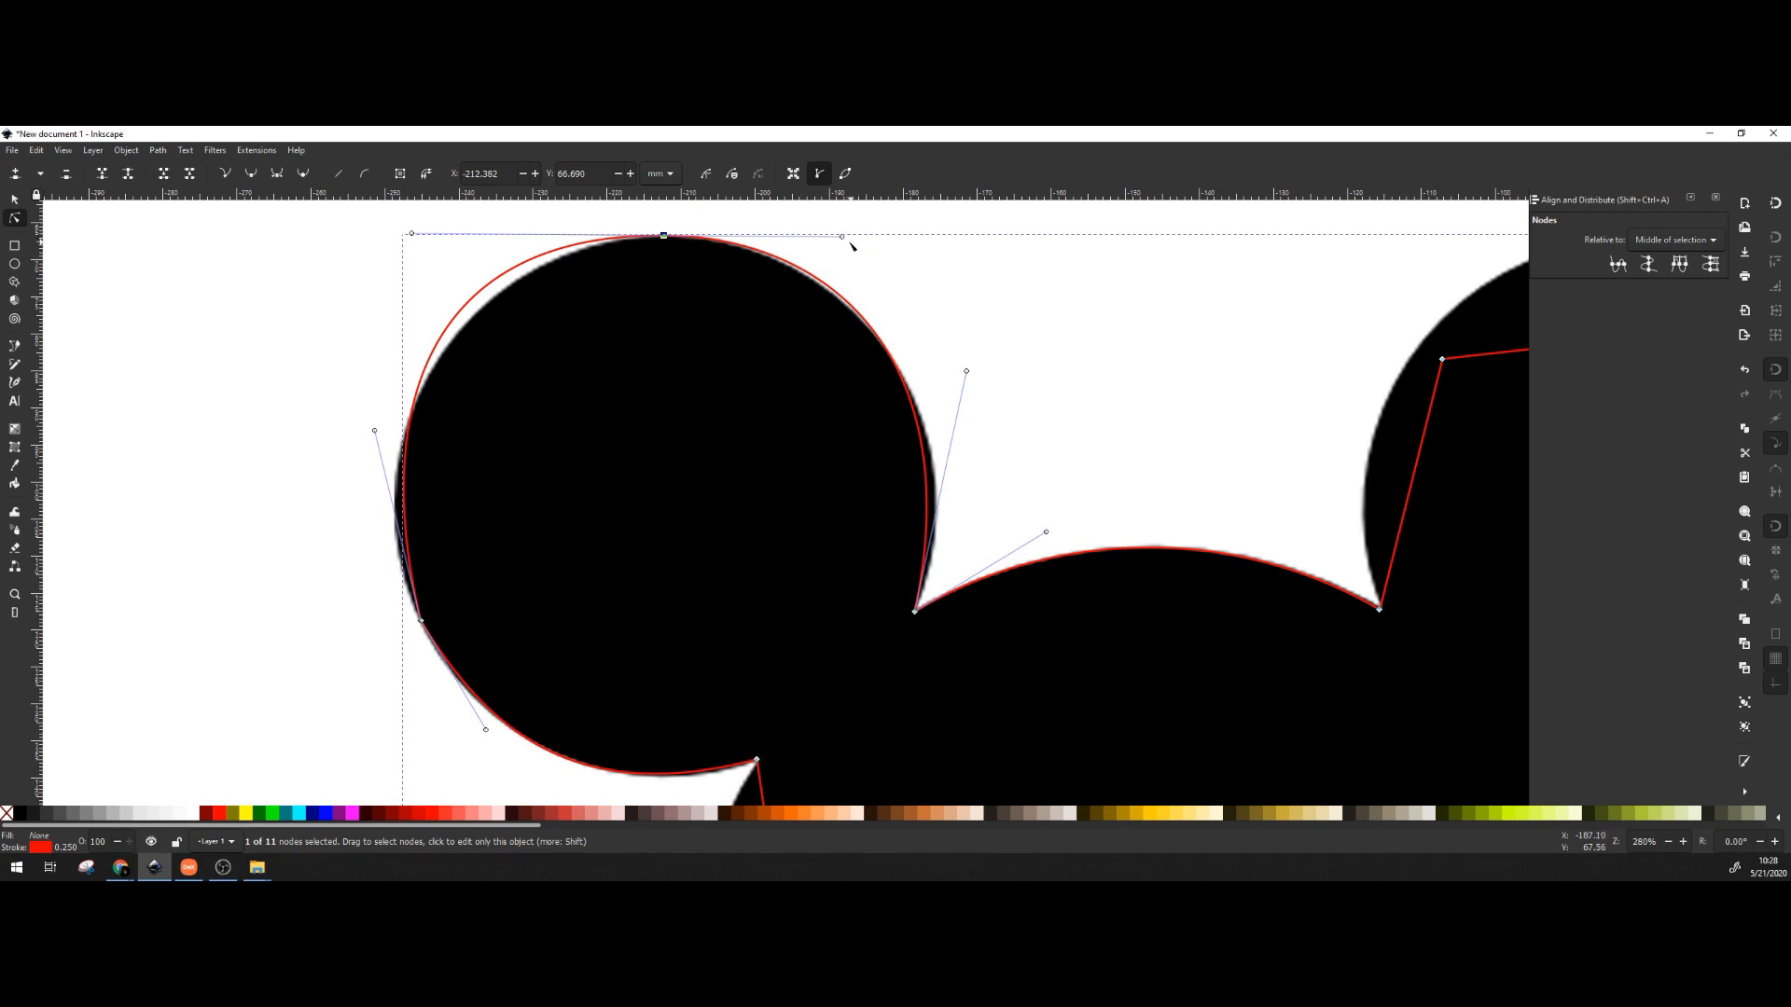
mouse_move(842, 236)
left_mouse_down()
mouse_move(876, 228)
mouse_move(839, 240)
left_mouse_up()
mouse_move(967, 372)
left_mouse_down()
mouse_move(1007, 414)
mouse_move(991, 400)
left_mouse_up()
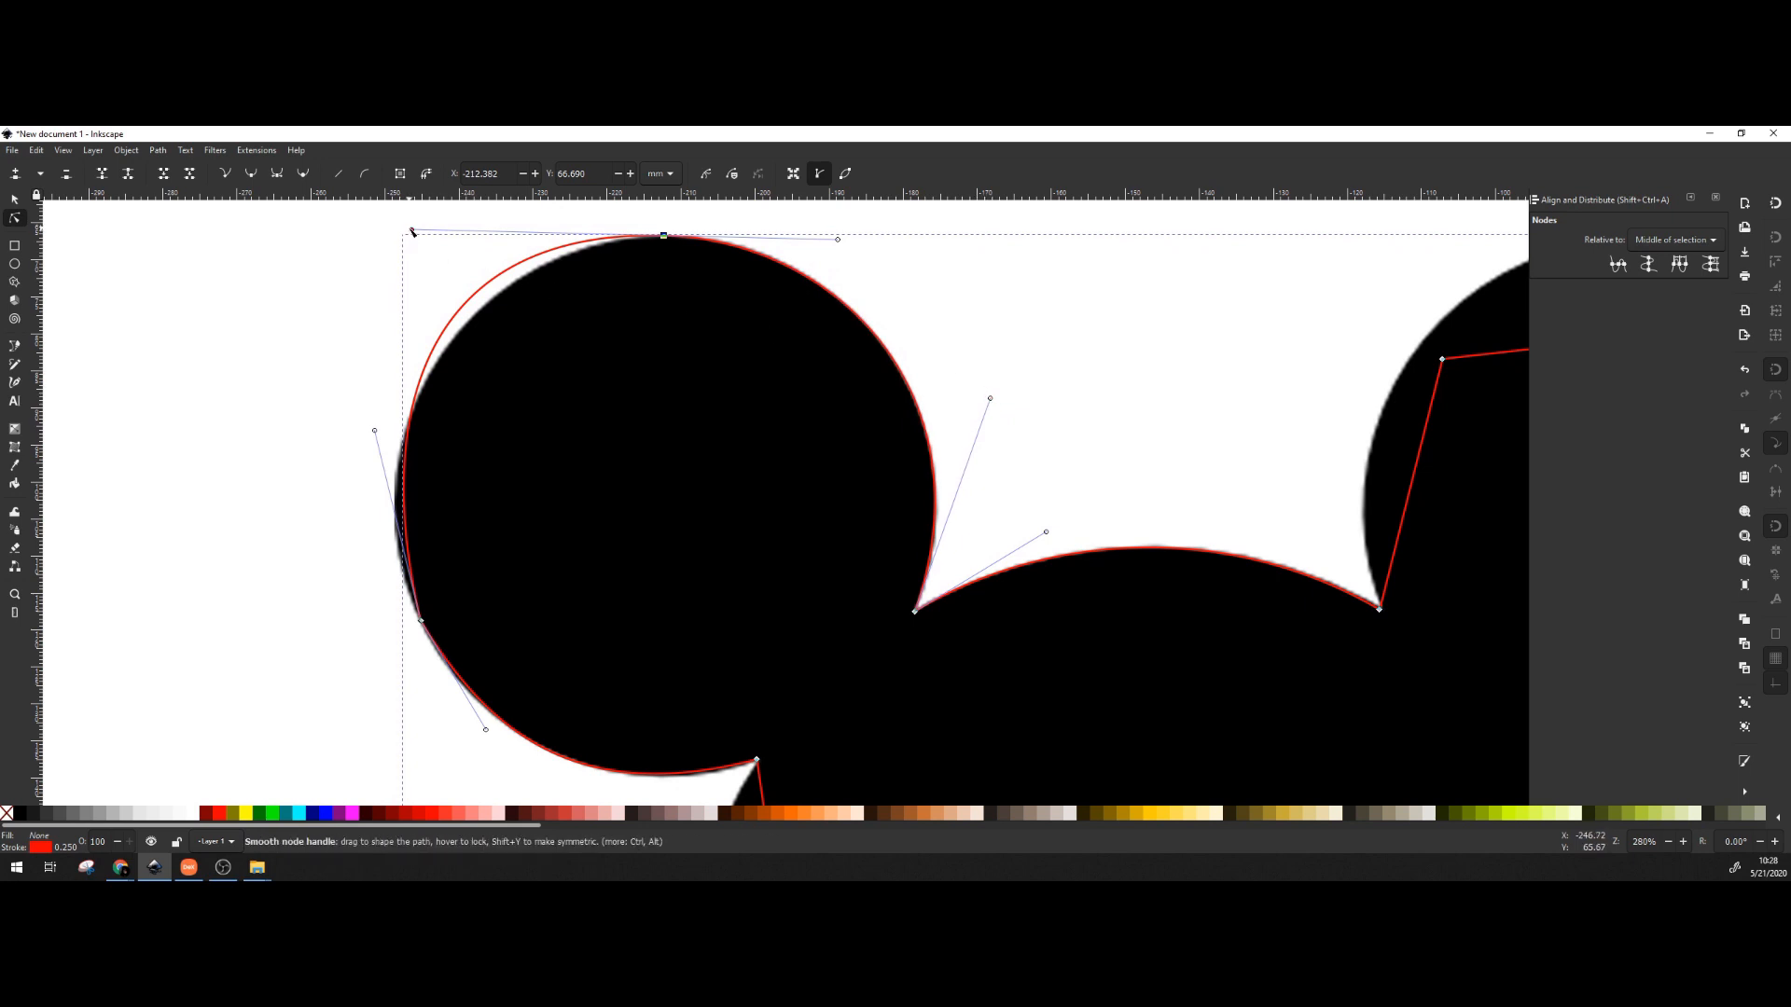
left_click_drag(411, 231, 458, 242)
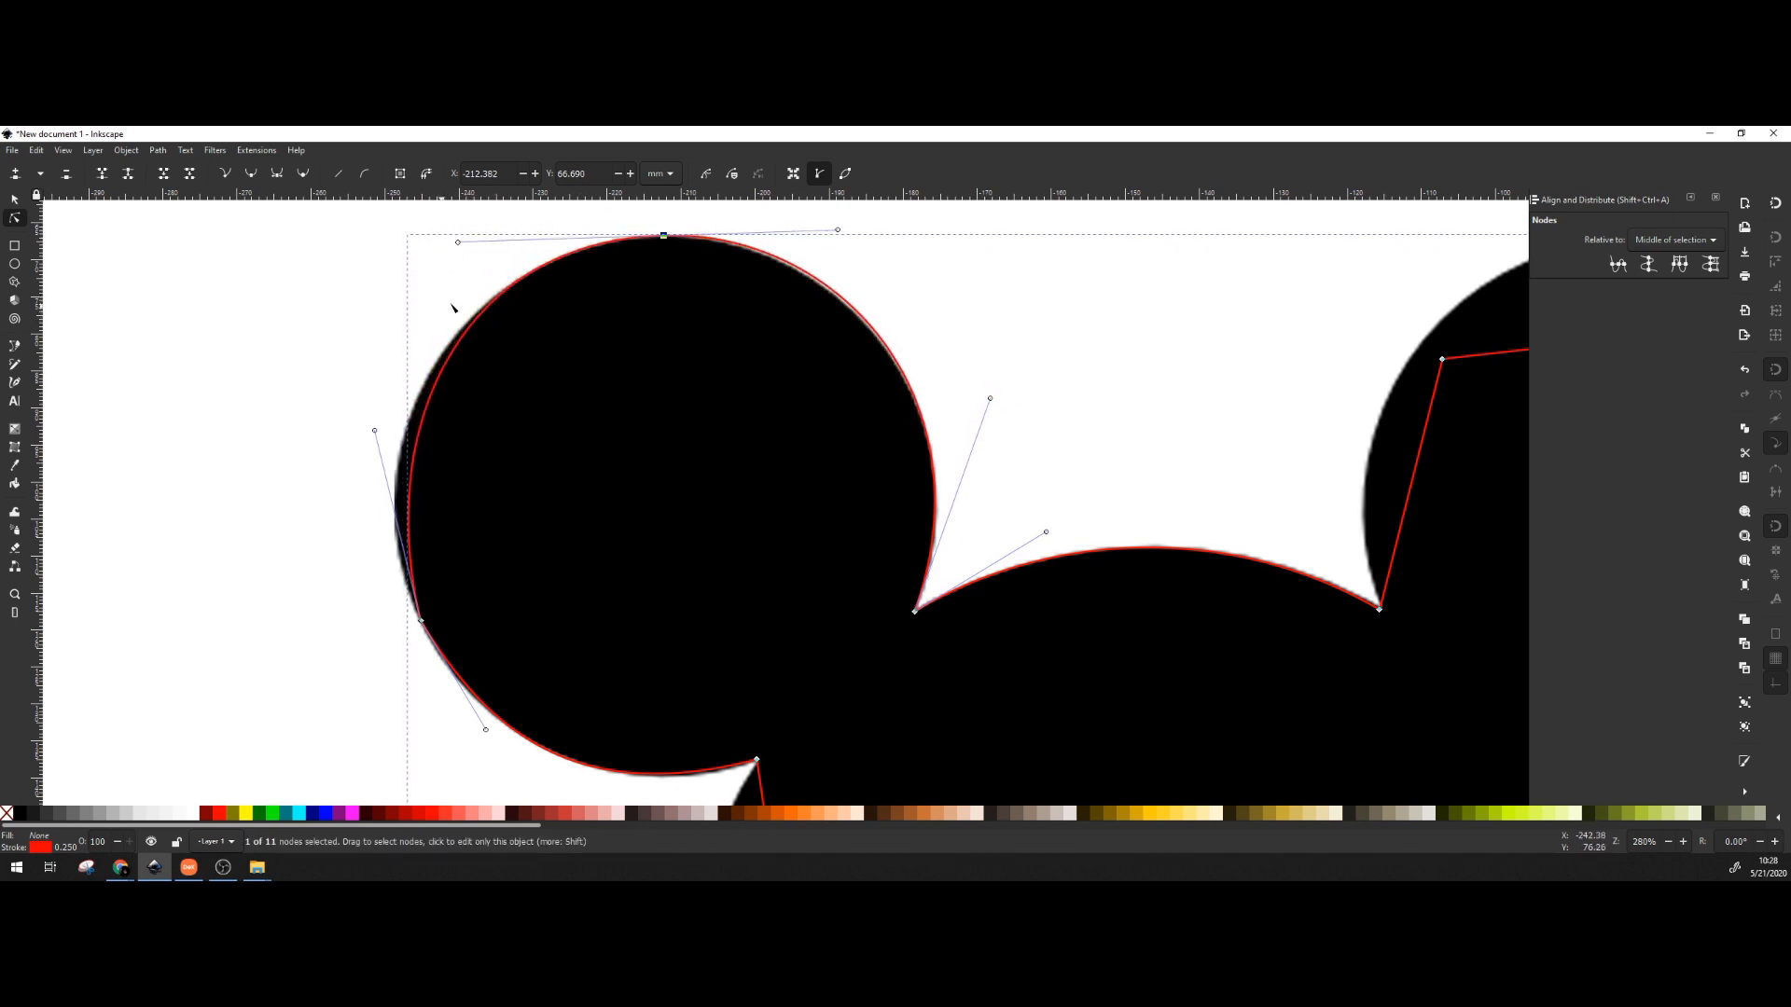
mouse_move(458, 244)
left_mouse_down()
mouse_move(296, 272)
mouse_move(457, 244)
left_mouse_up()
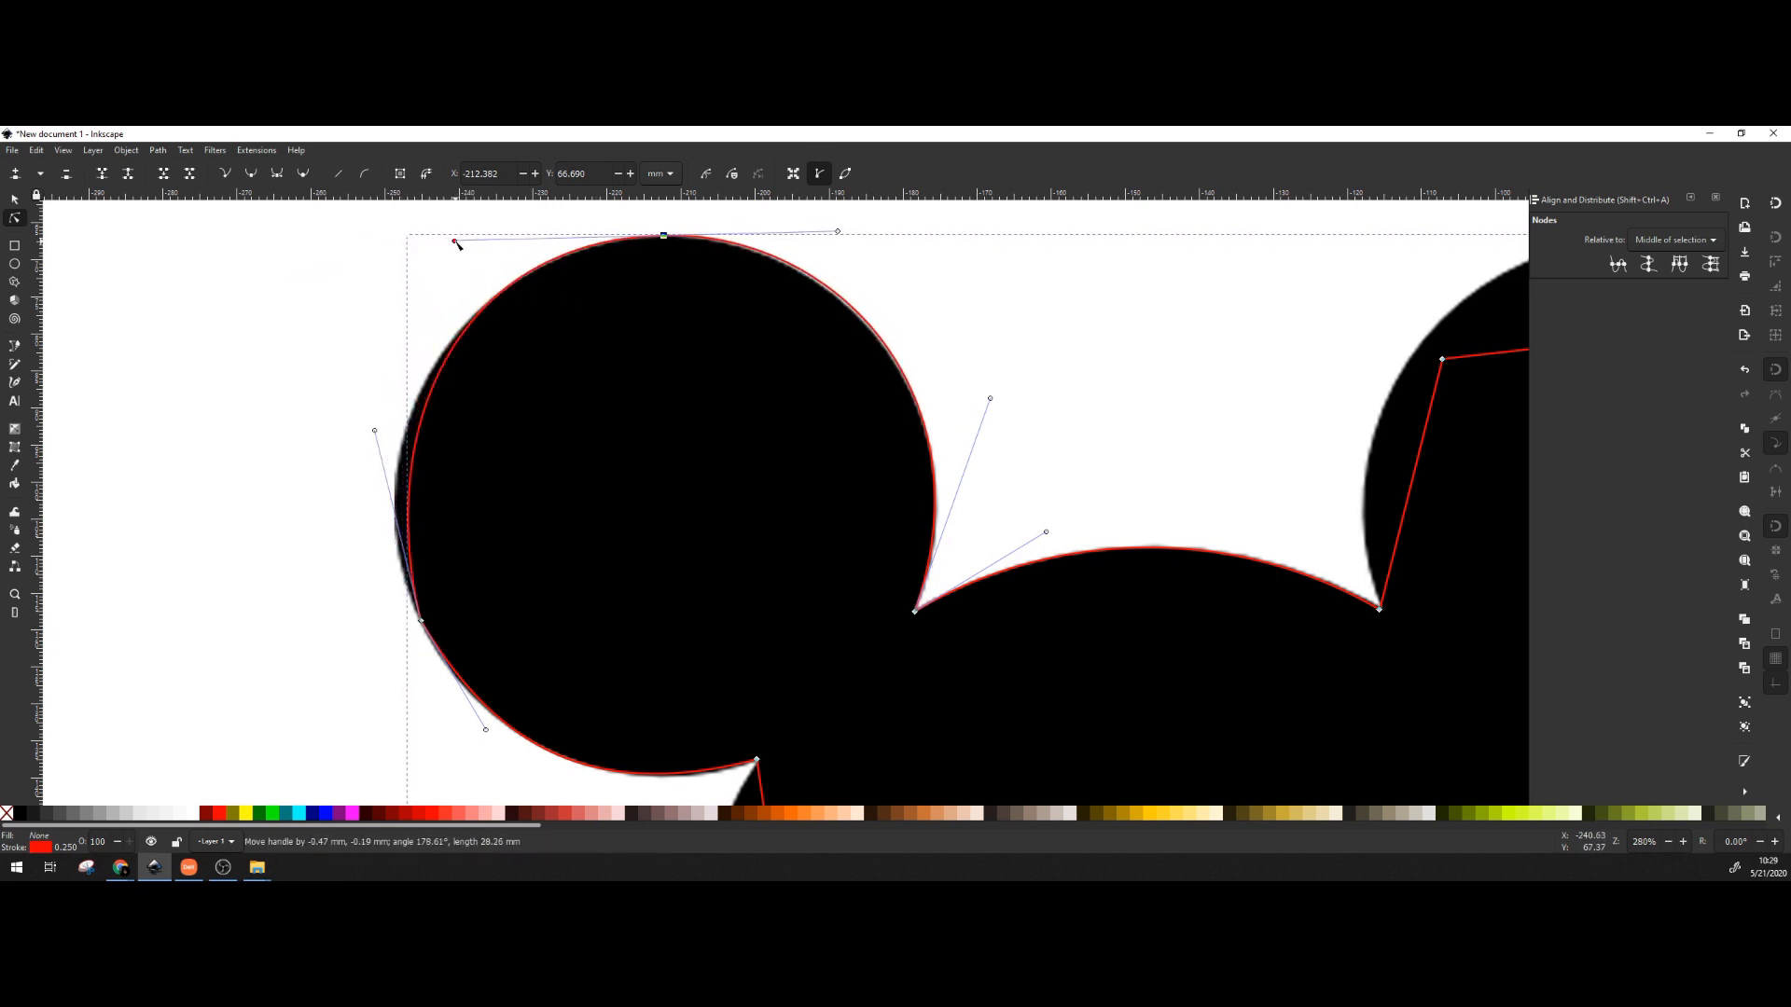
Smooth the ear's lower-left node and fit its curve down to the head junction.
left_click(421, 622)
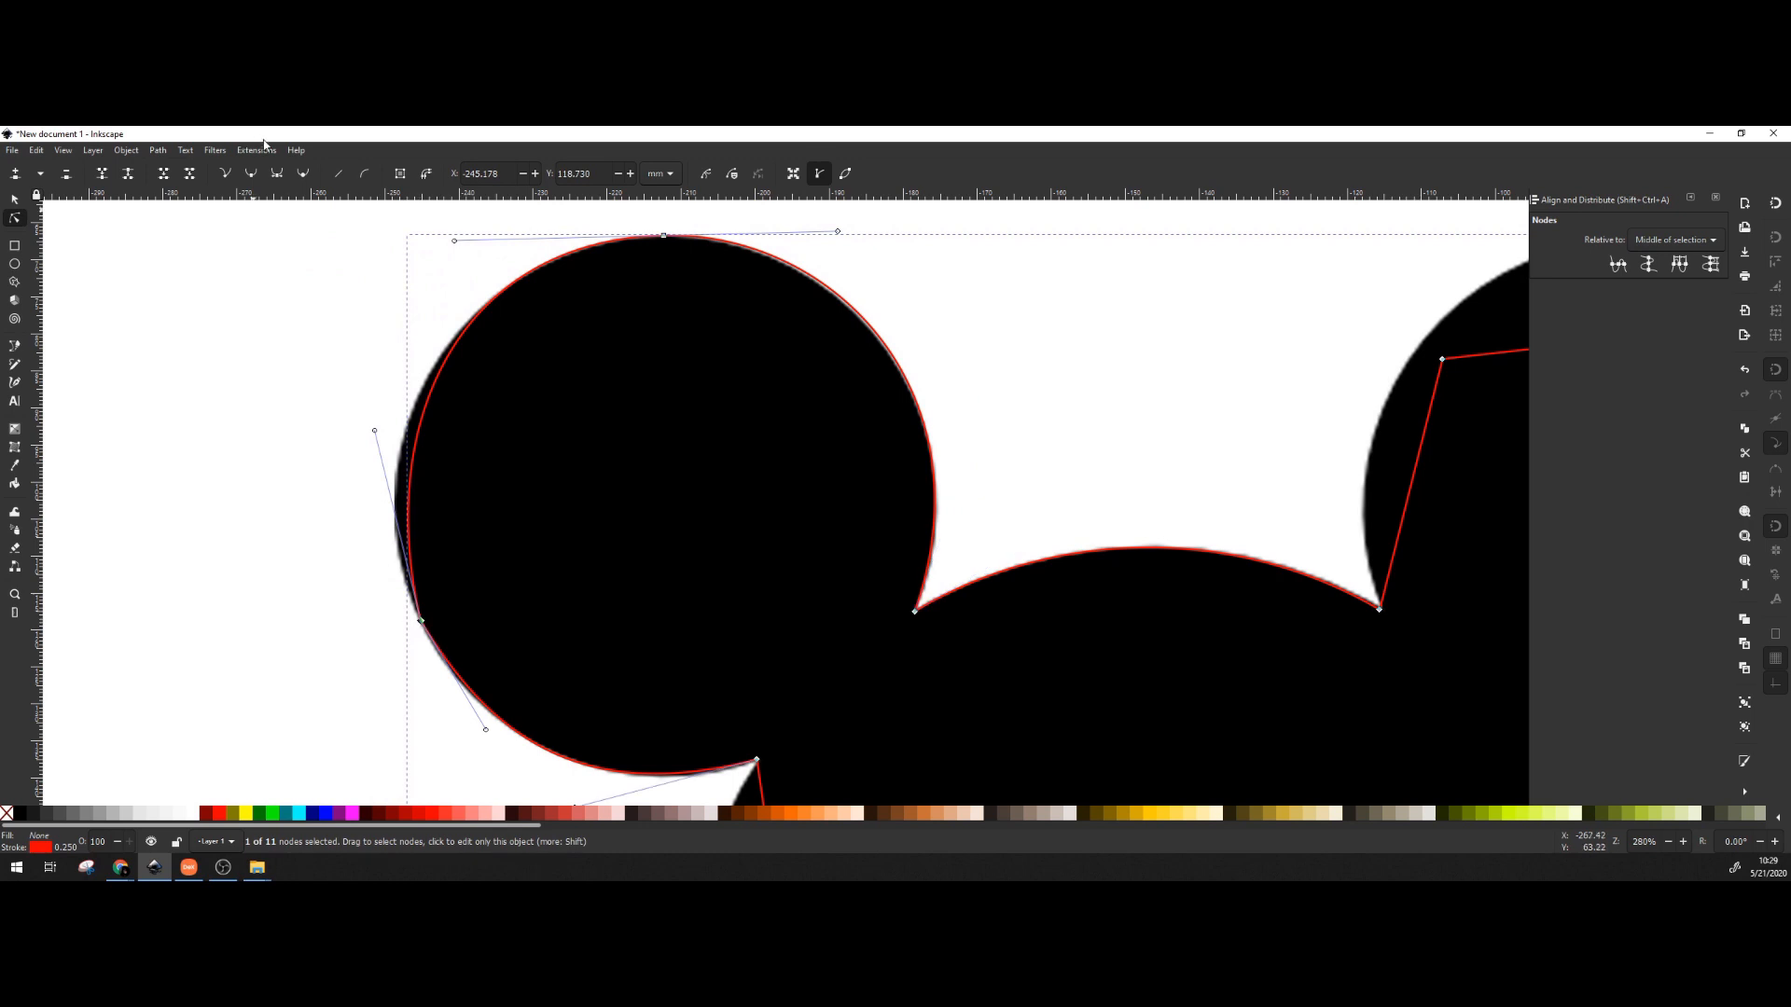
left_click(252, 176)
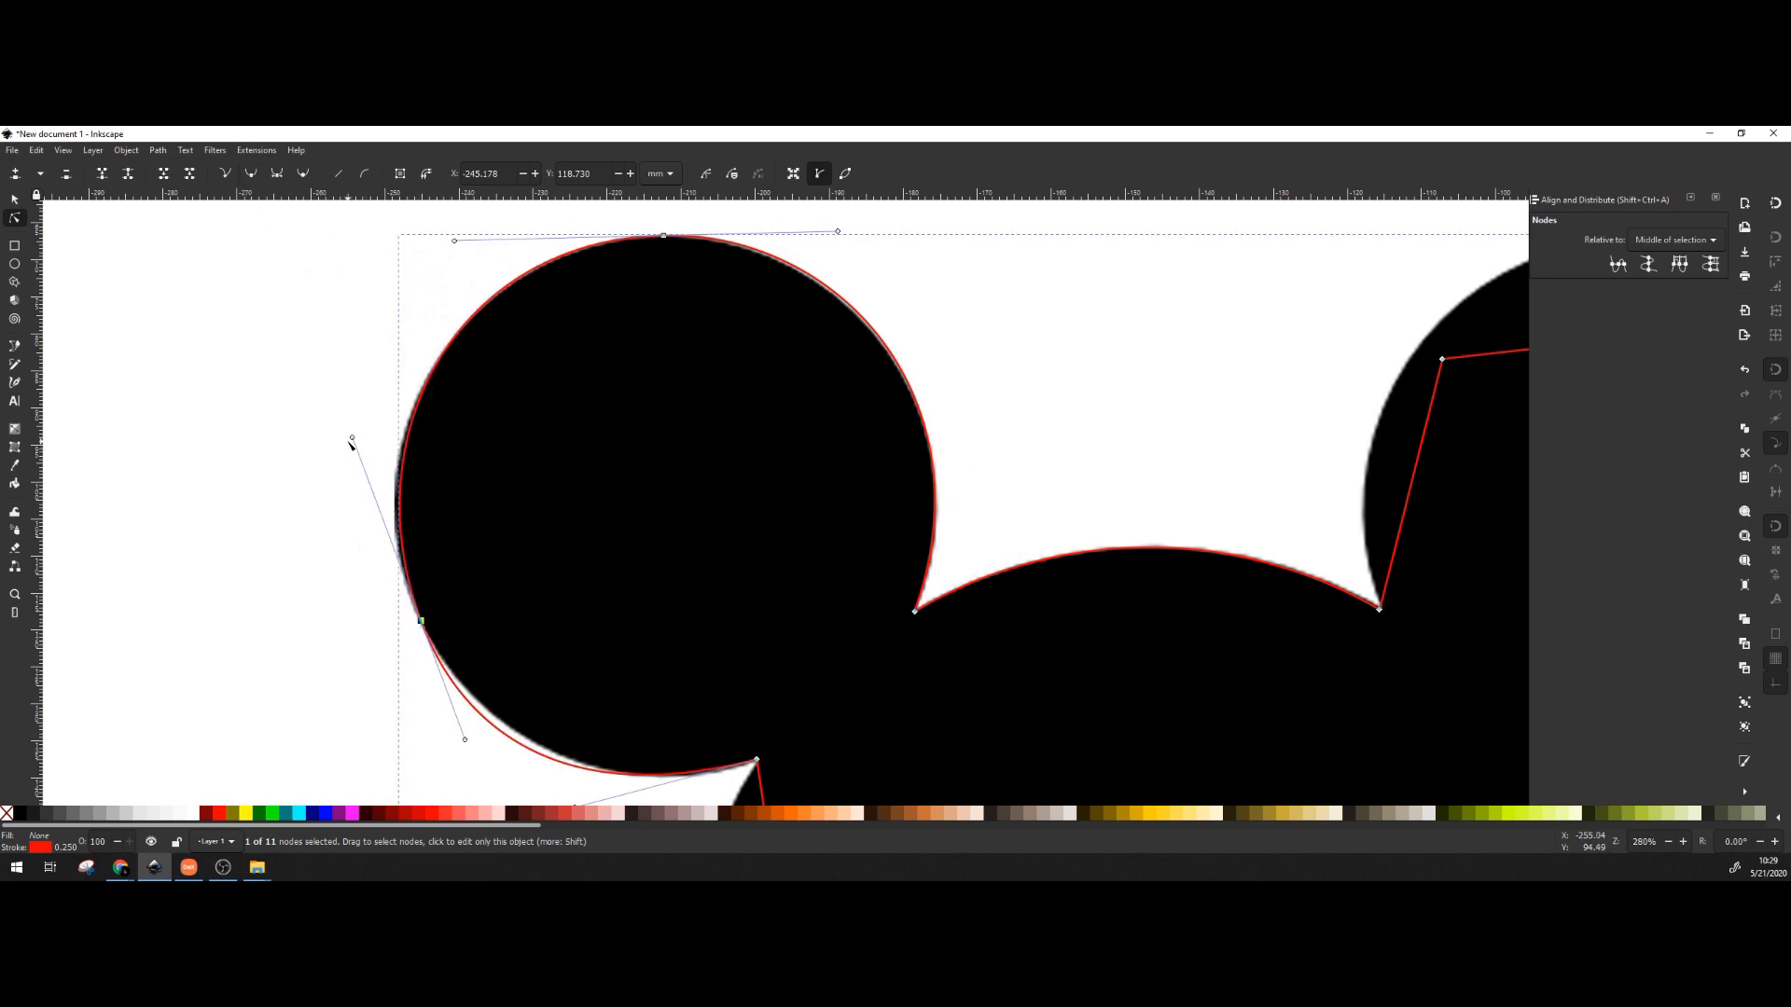
left_click_drag(352, 437, 339, 453)
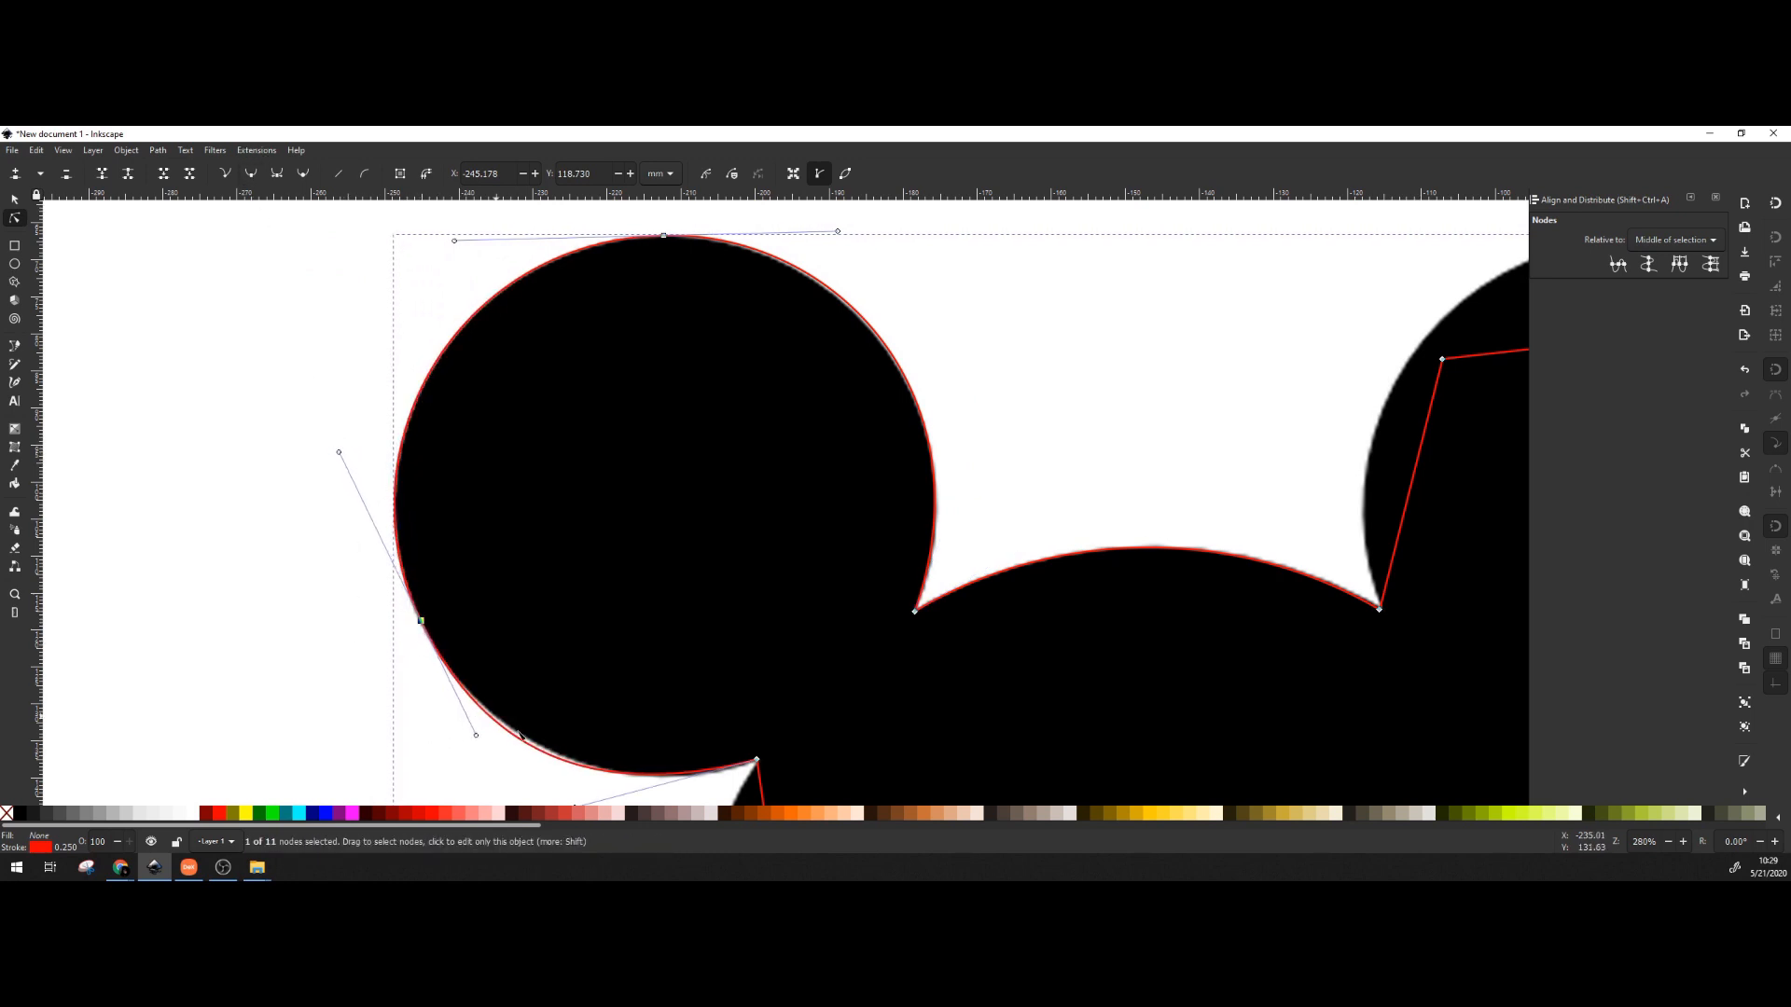
scroll(615, 425, "down", 3)
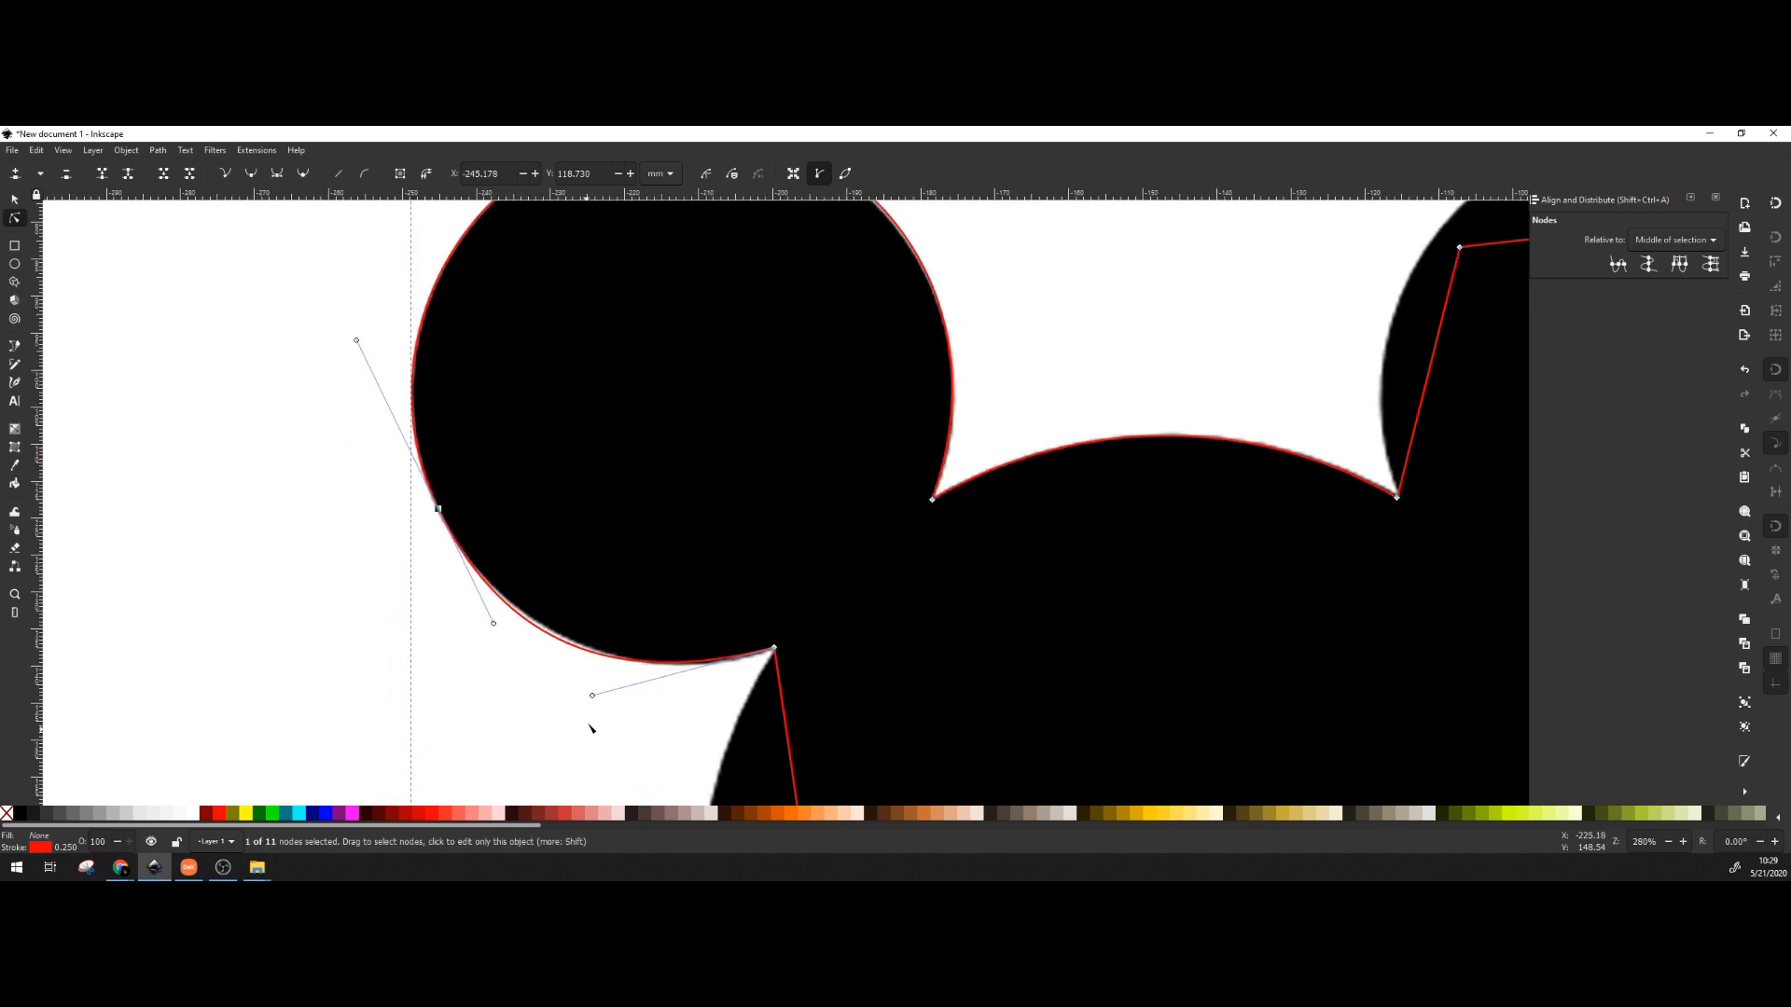
left_click_drag(594, 698, 625, 706)
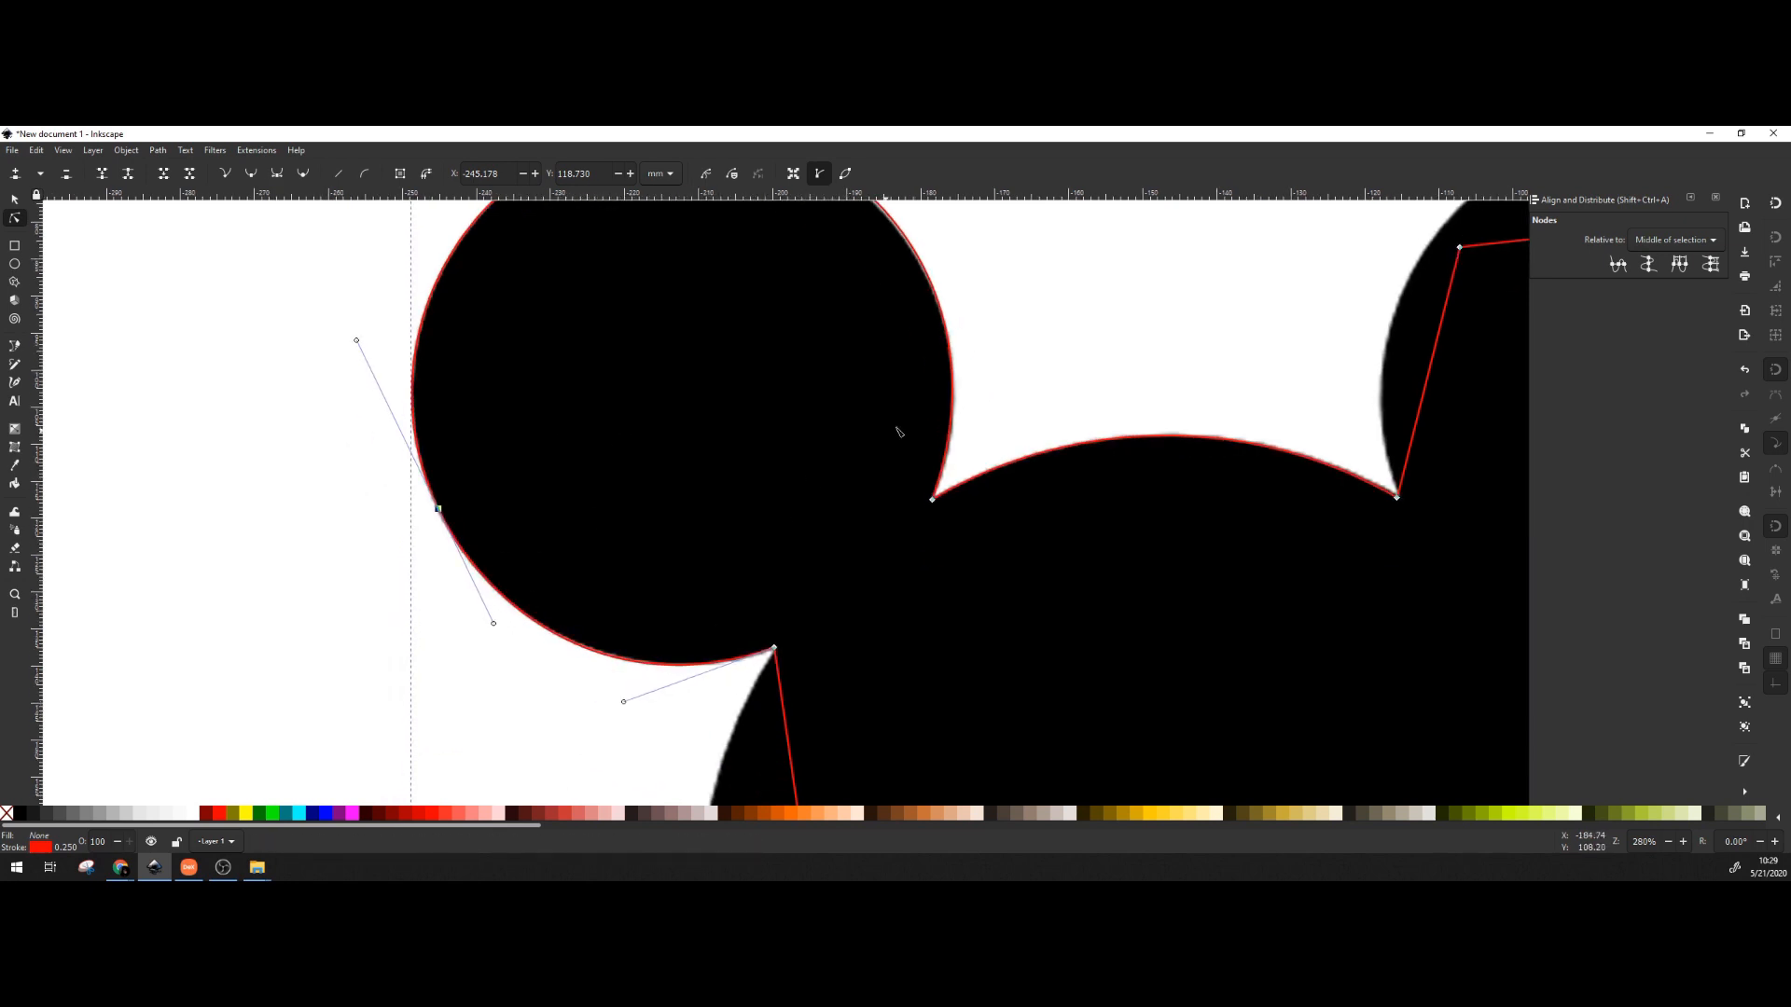
mouse_move(895, 428)
left_mouse_down()
mouse_move(812, 600)
mouse_move(819, 572)
left_mouse_up()
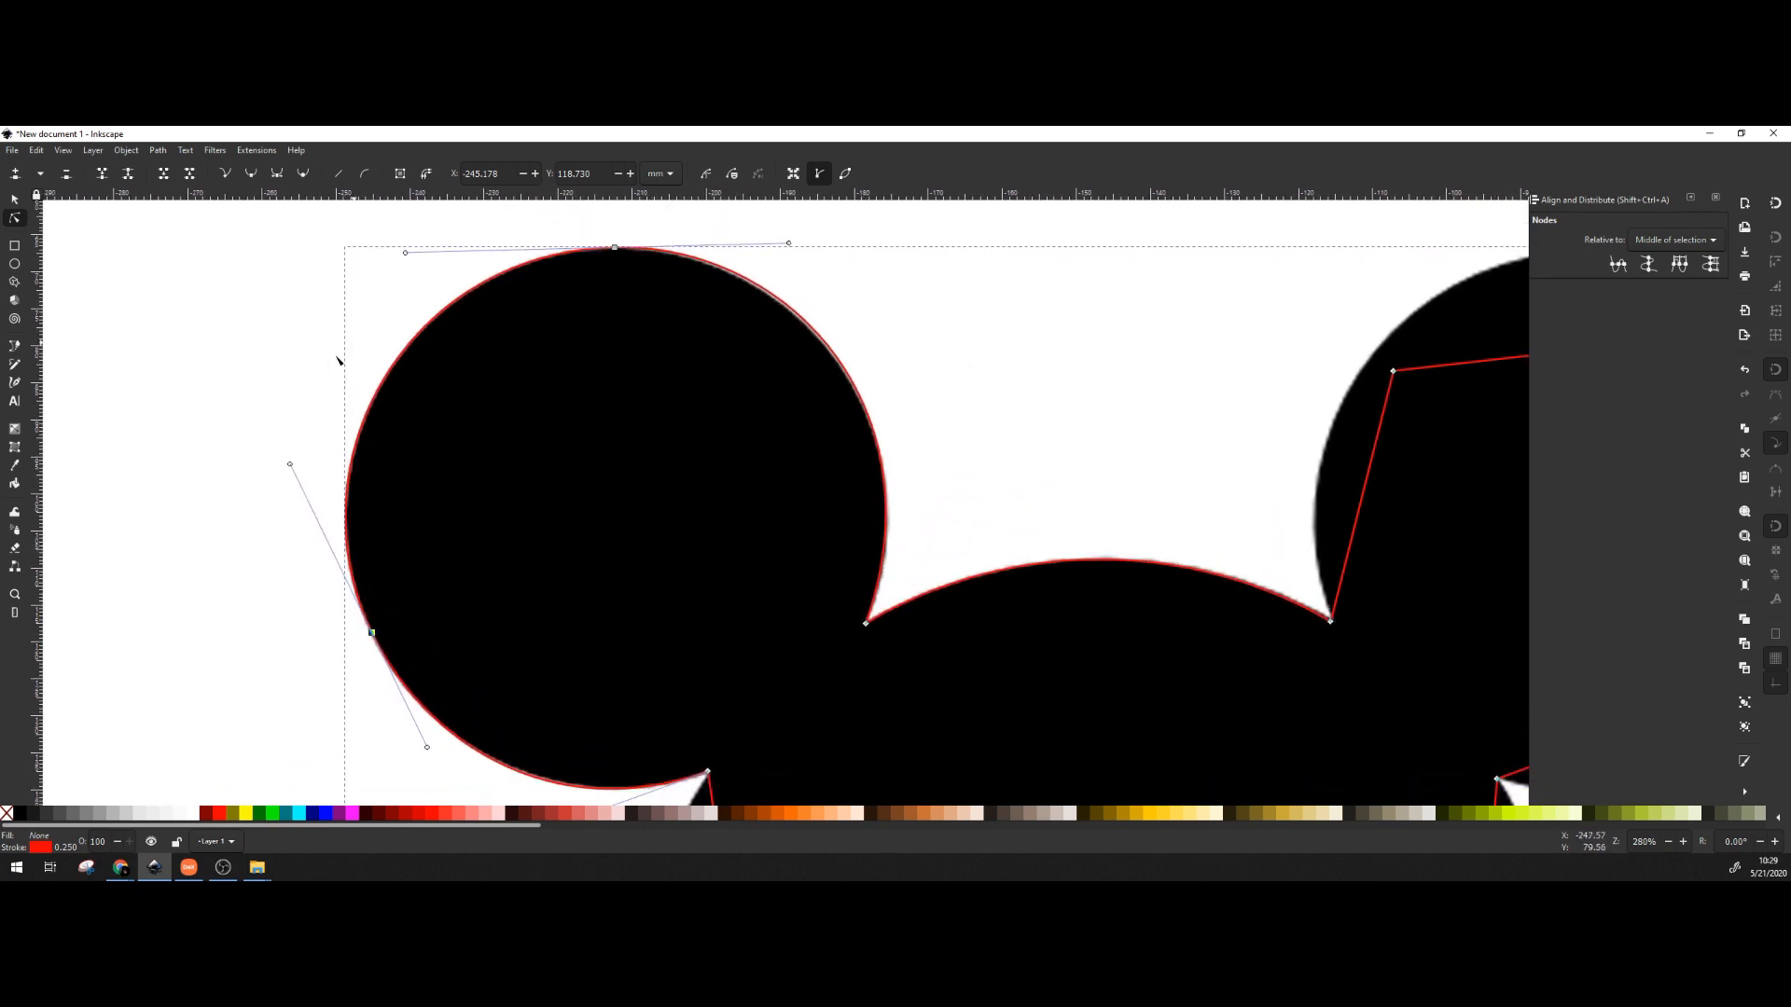
left_click_drag(661, 585, 544, 229)
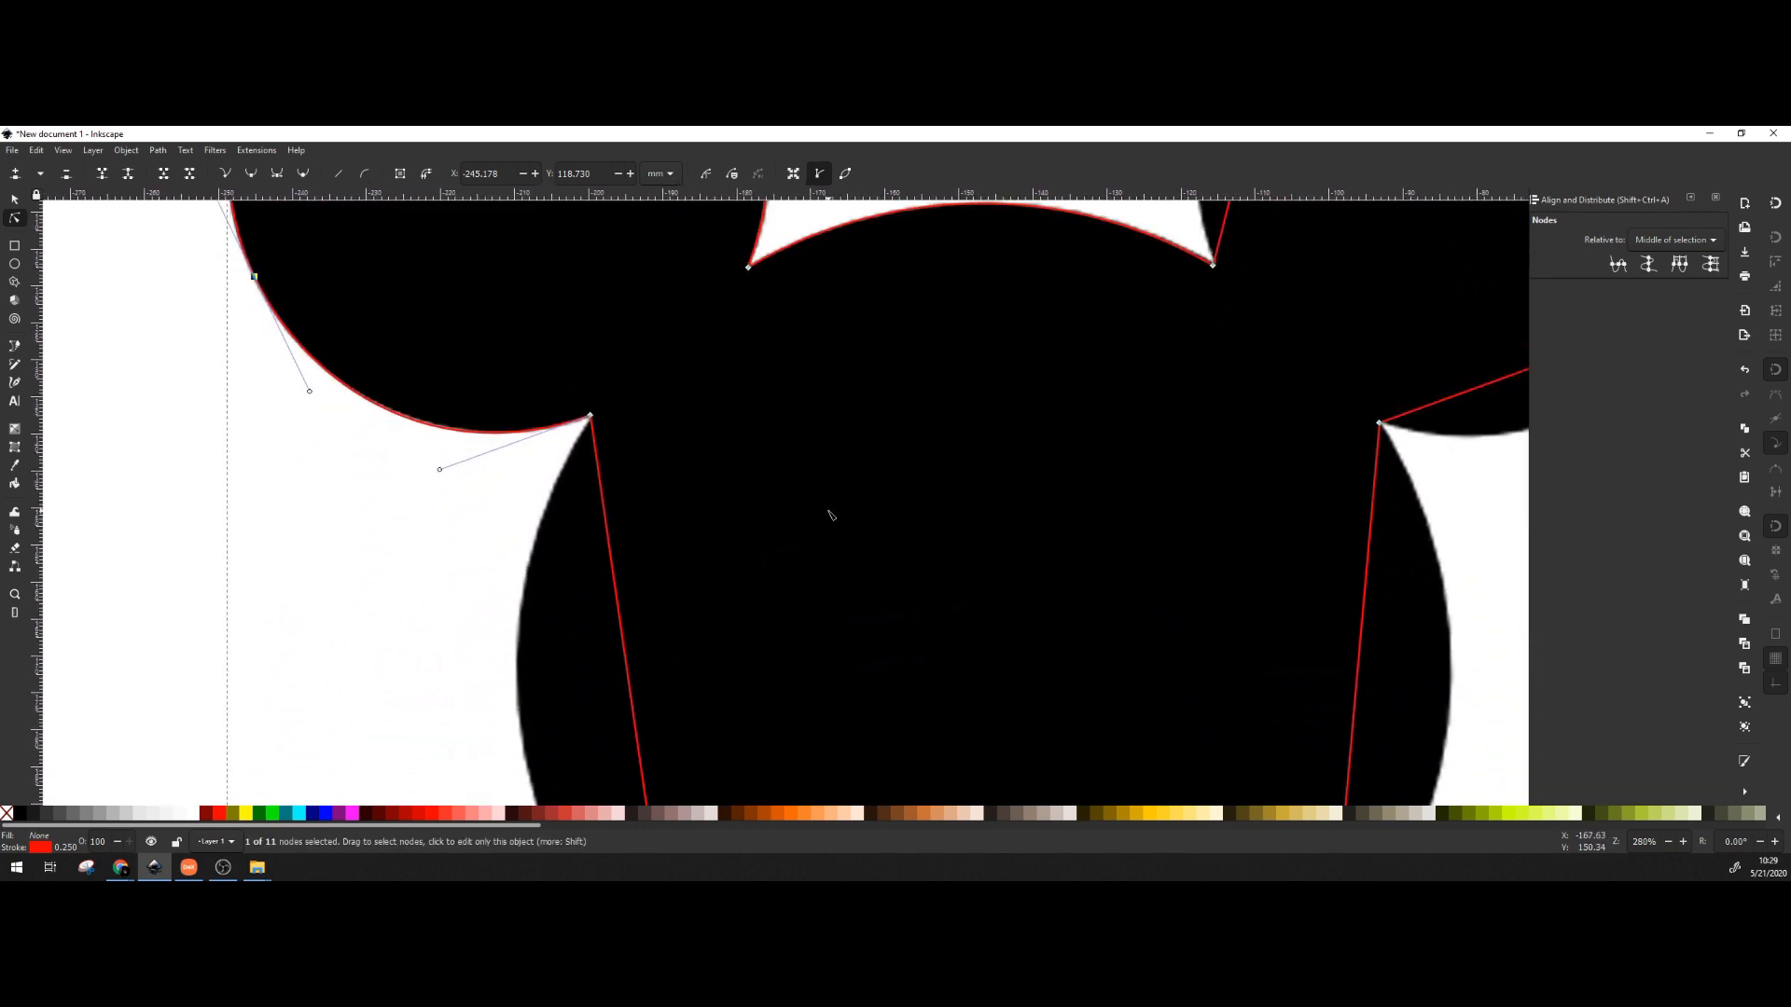
scroll(831, 513, "down", 1, "ctrl")
scroll(830, 506, "down", 1, "ctrl")
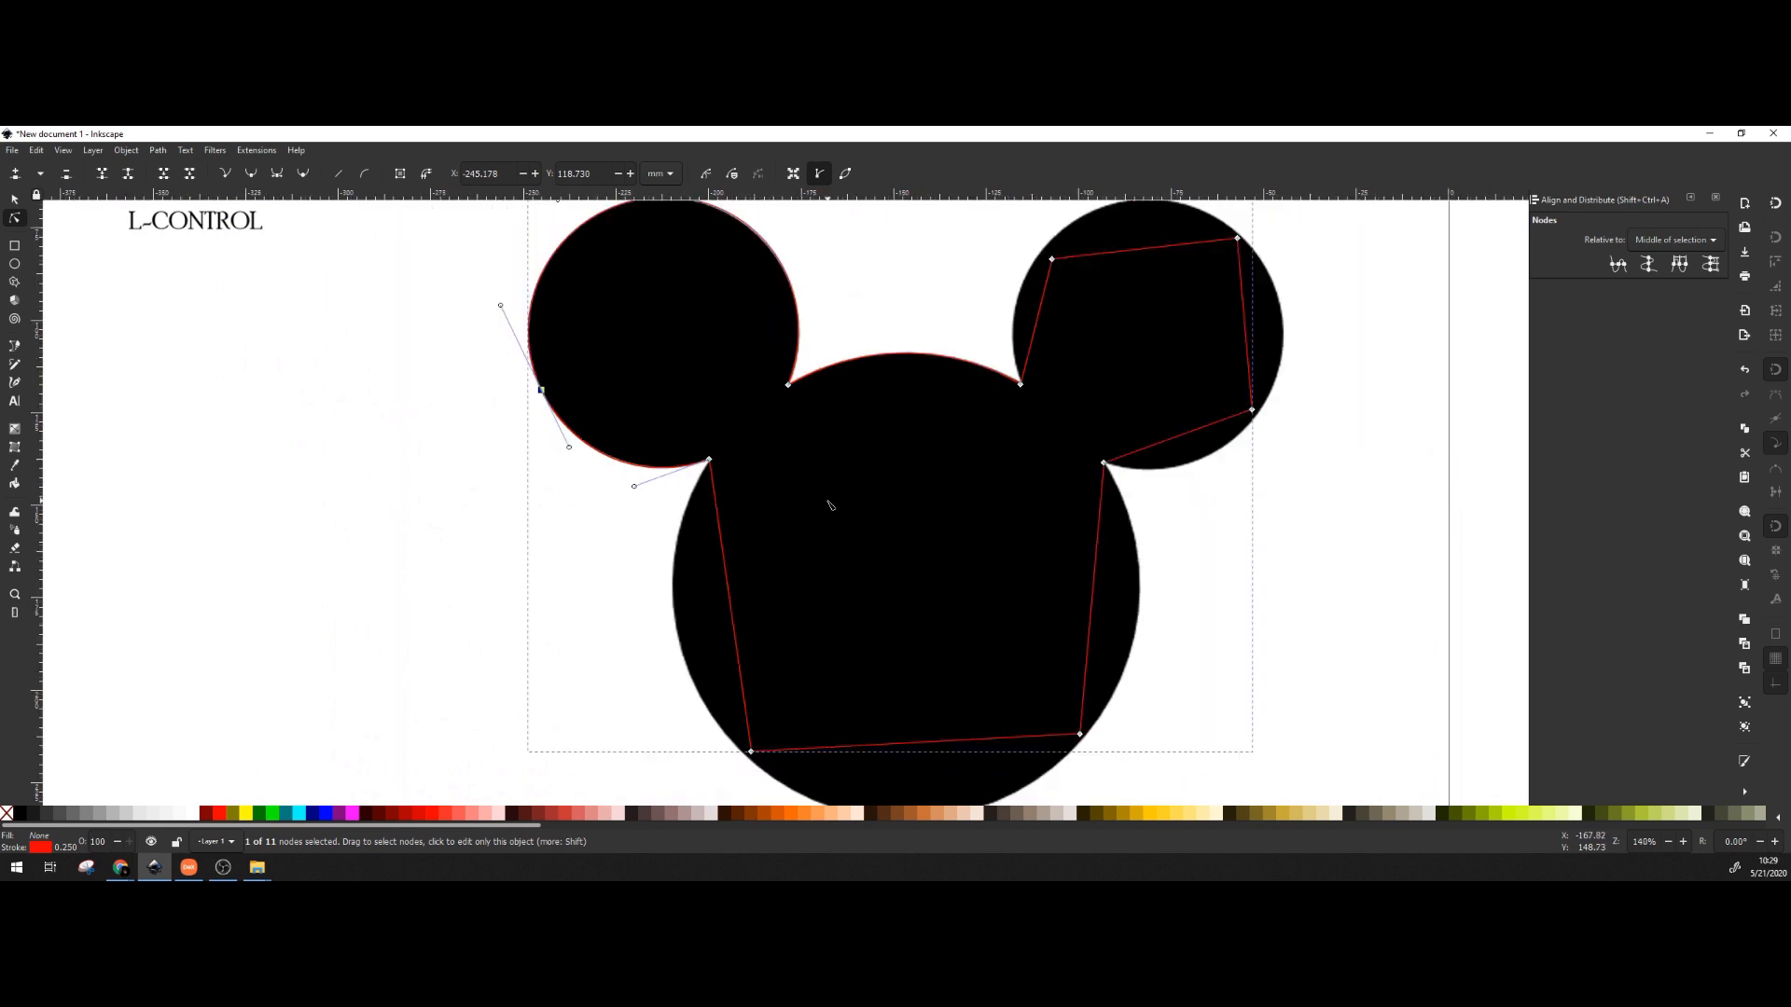
Place the lower head nodes on the big circle and bend the left, bottom and right segments along it.
left_click_drag(829, 500, 732, 498)
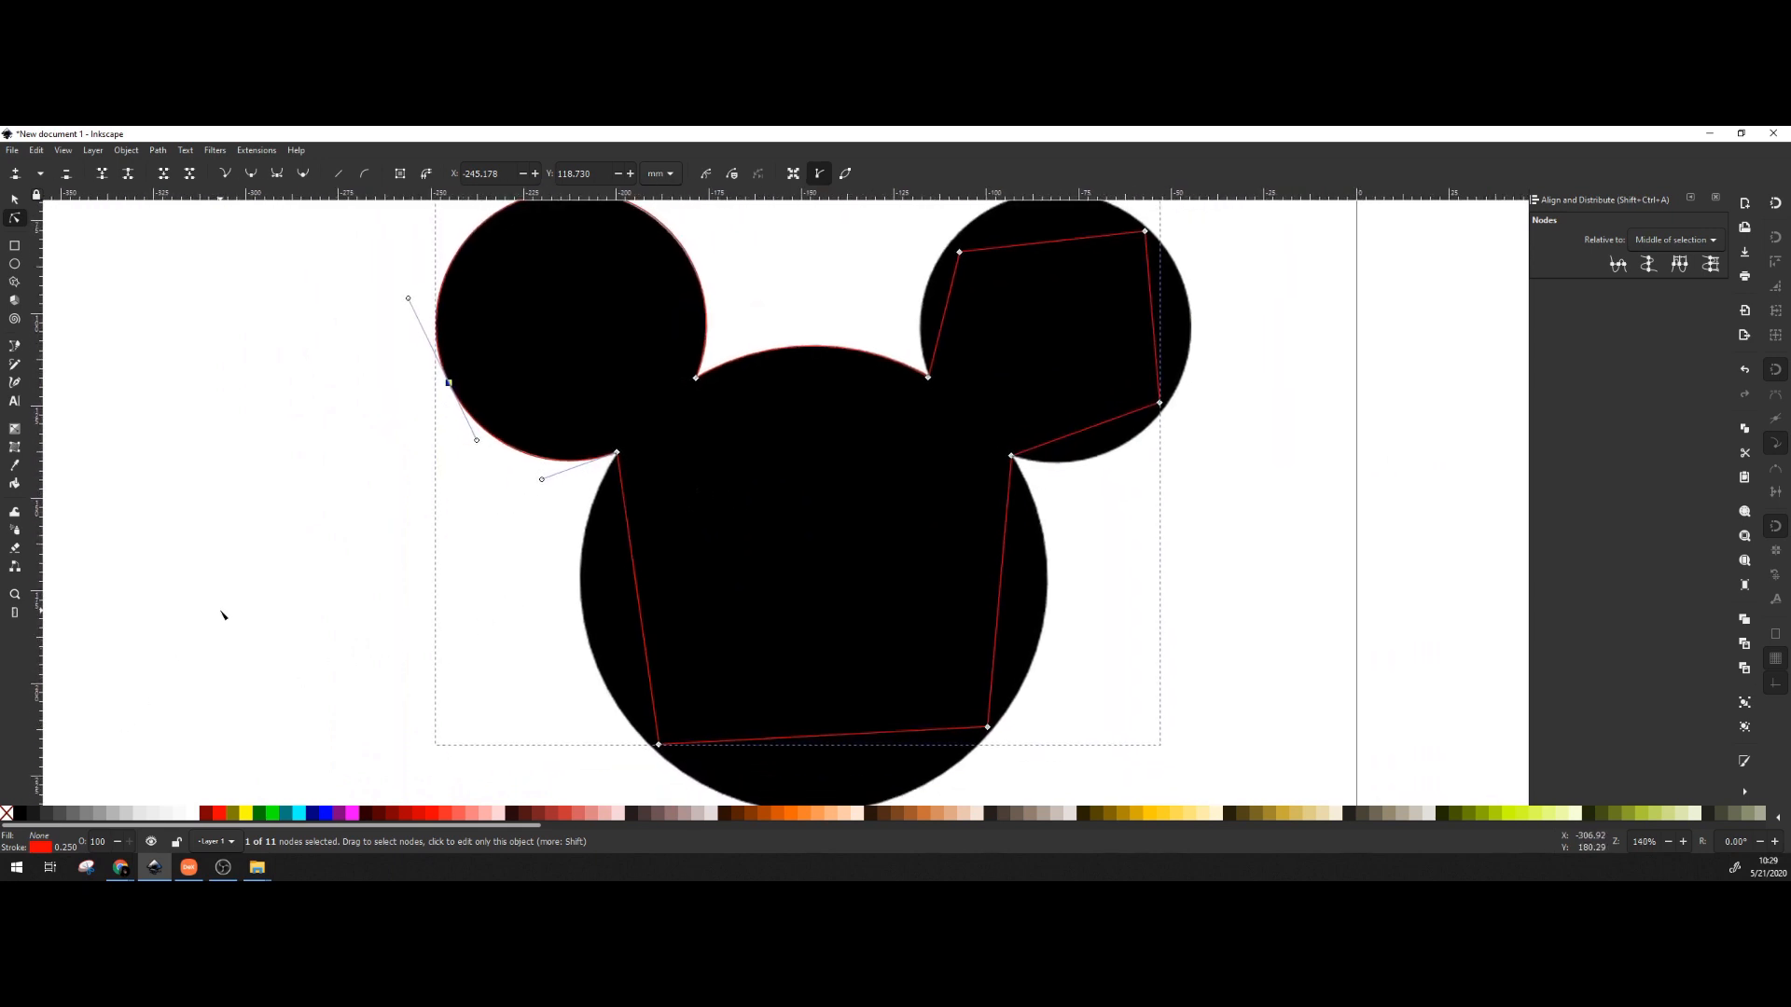
scroll(654, 767, "up", 4, "ctrl")
left_click_drag(698, 553, 494, 652)
scroll(684, 579, "down", 4, "ctrl")
left_click_drag(827, 627, 811, 652)
left_click_drag(476, 508, 414, 504)
left_click_drag(651, 652, 654, 719)
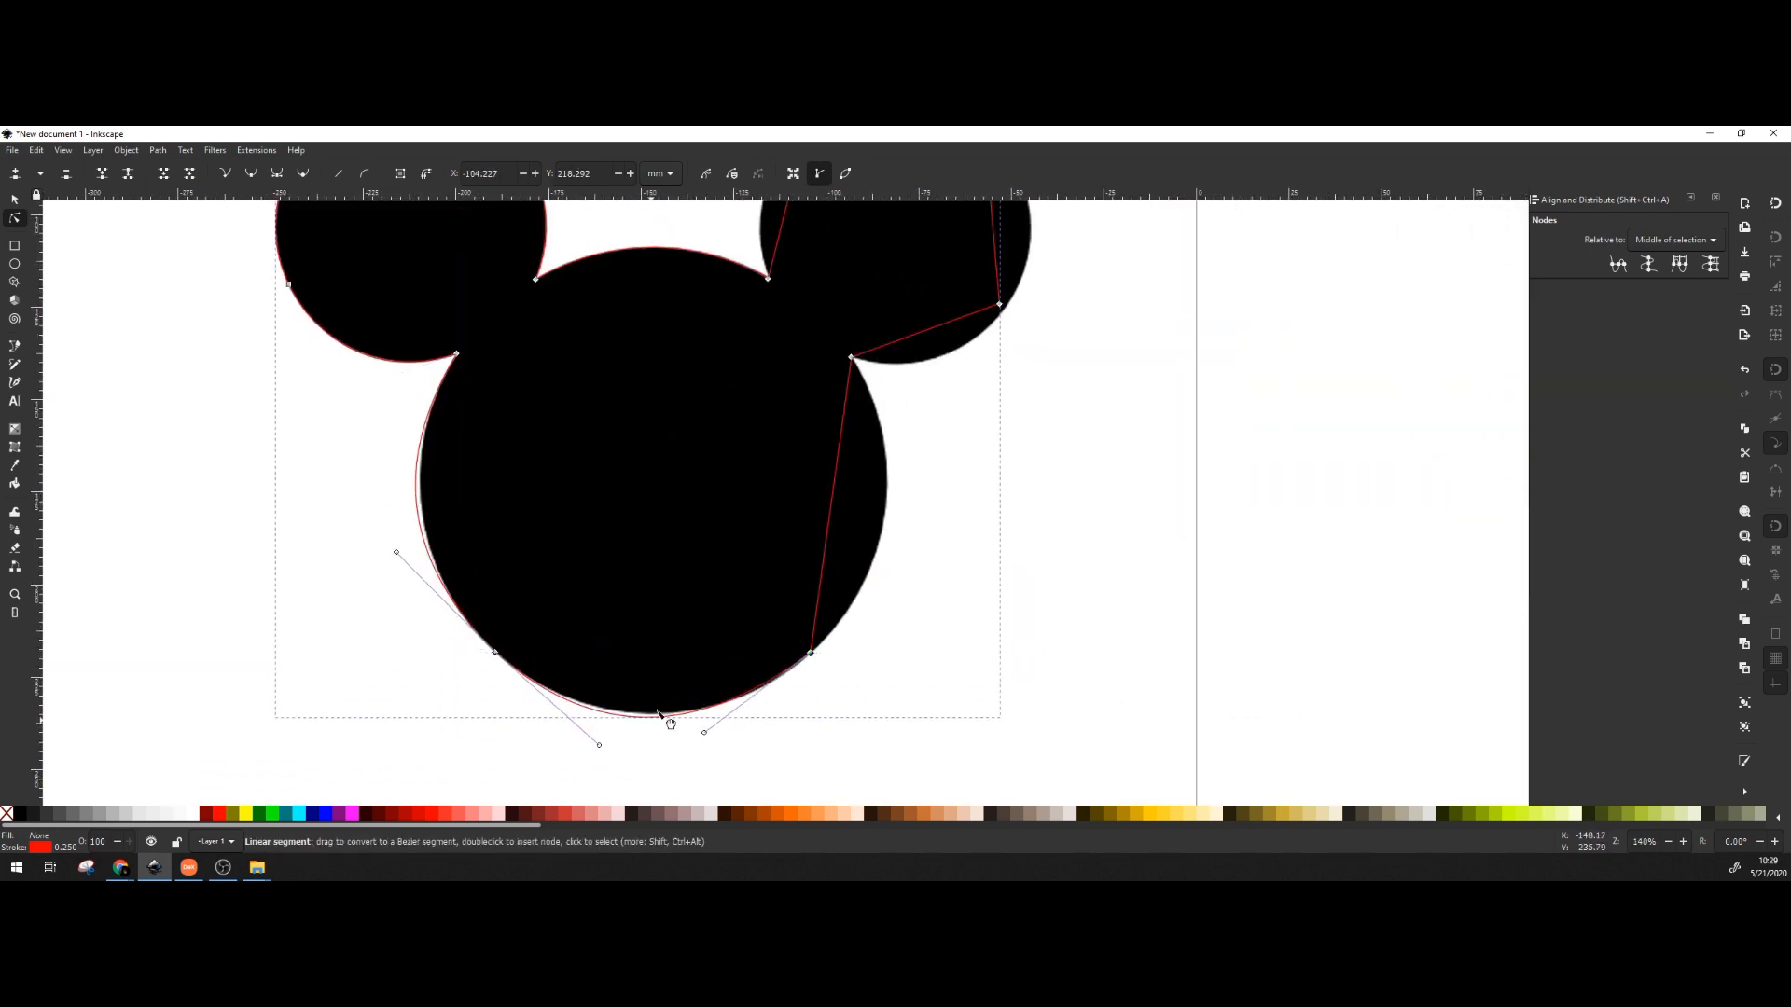
left_click_drag(830, 505, 885, 513)
Make both lower head nodes smooth and adjust their curves to fit the head circle.
left_click(811, 652)
left_click(251, 173)
left_click(495, 652)
left_click(251, 173)
left_click_drag(393, 556, 404, 568)
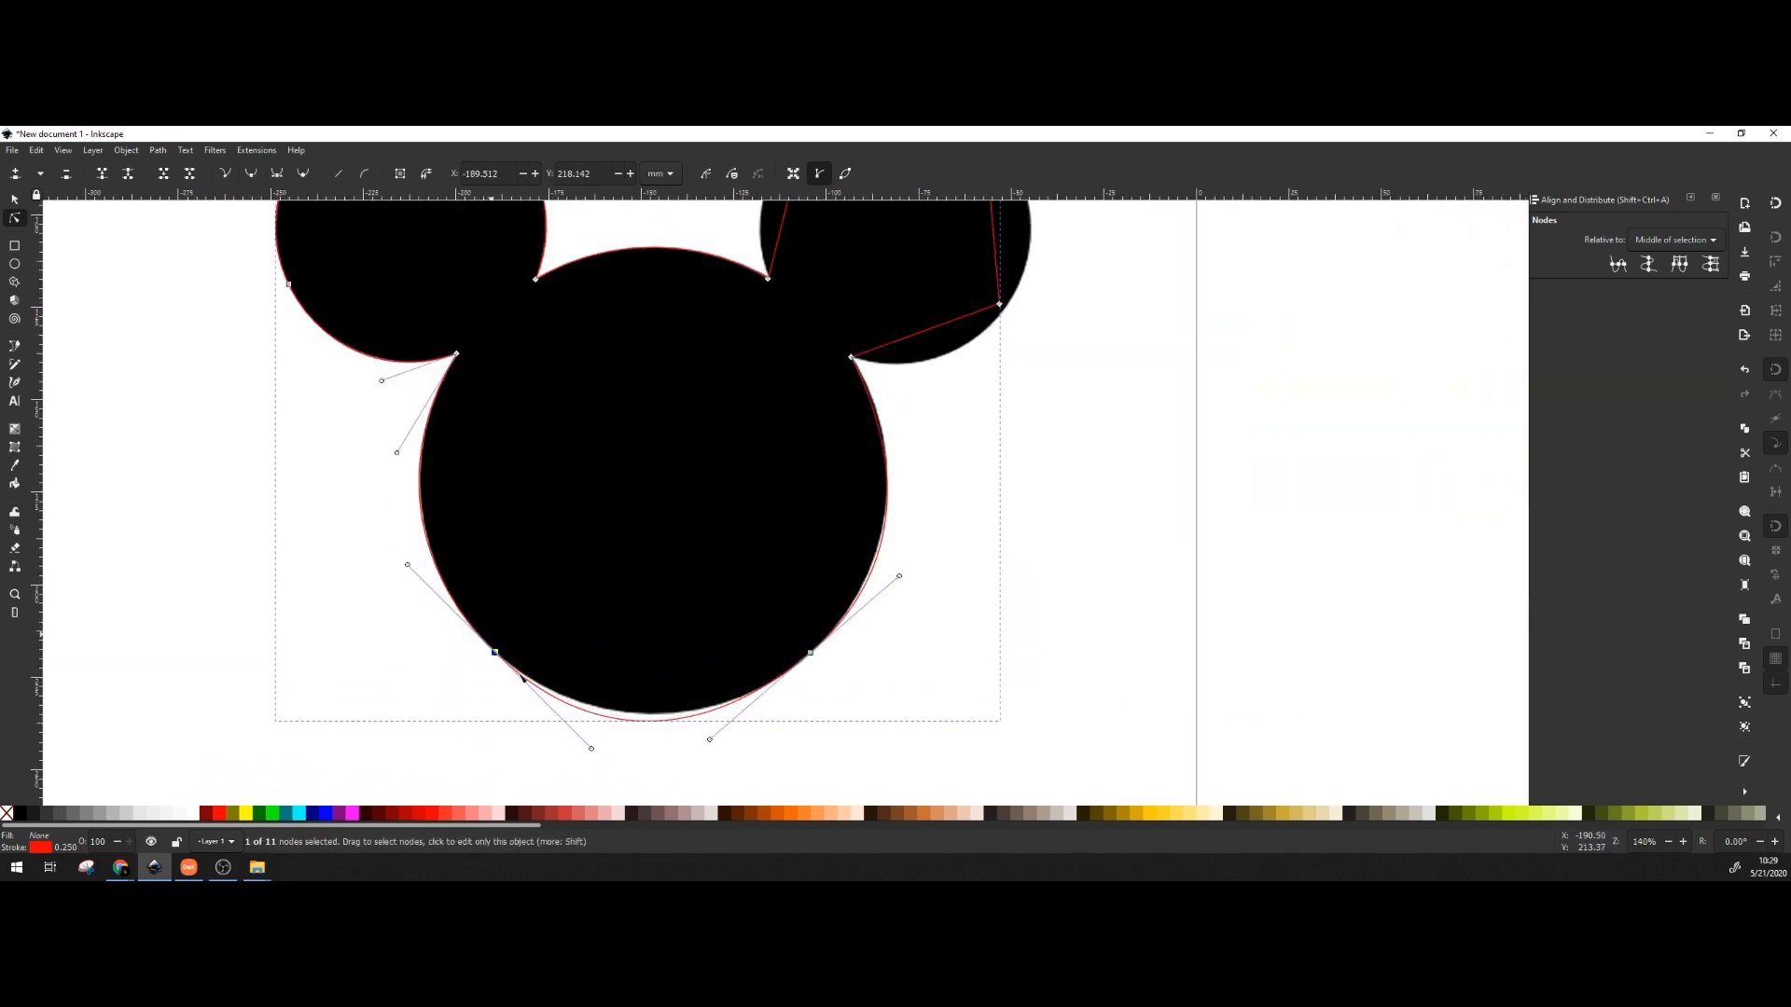
left_click(595, 751)
left_click(495, 652)
left_click_drag(595, 747, 577, 728)
left_click_drag(397, 453, 402, 440)
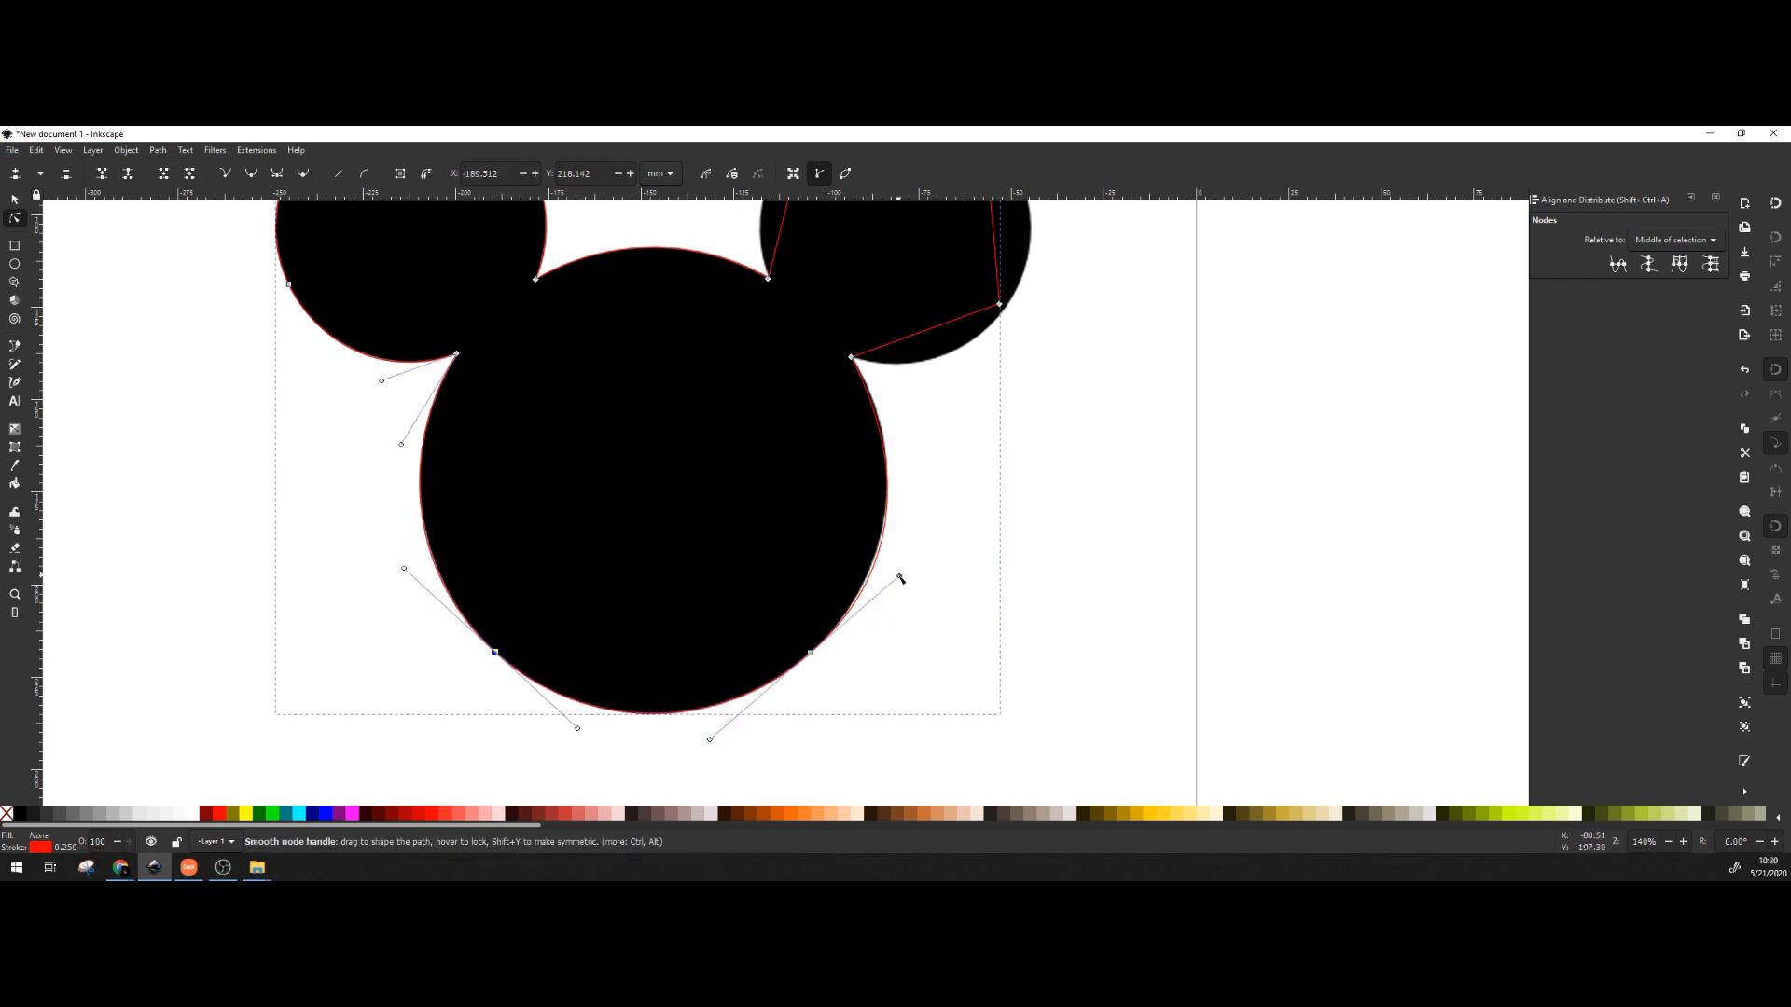
Move the right ear's upper-left, upper-right and lower-right nodes onto the ear circle's edge.
left_click_drag(900, 576, 892, 583)
left_click(810, 652)
left_click_drag(892, 468, 914, 458)
scroll(913, 458, "up", 5)
left_click_drag(723, 413, 719, 398)
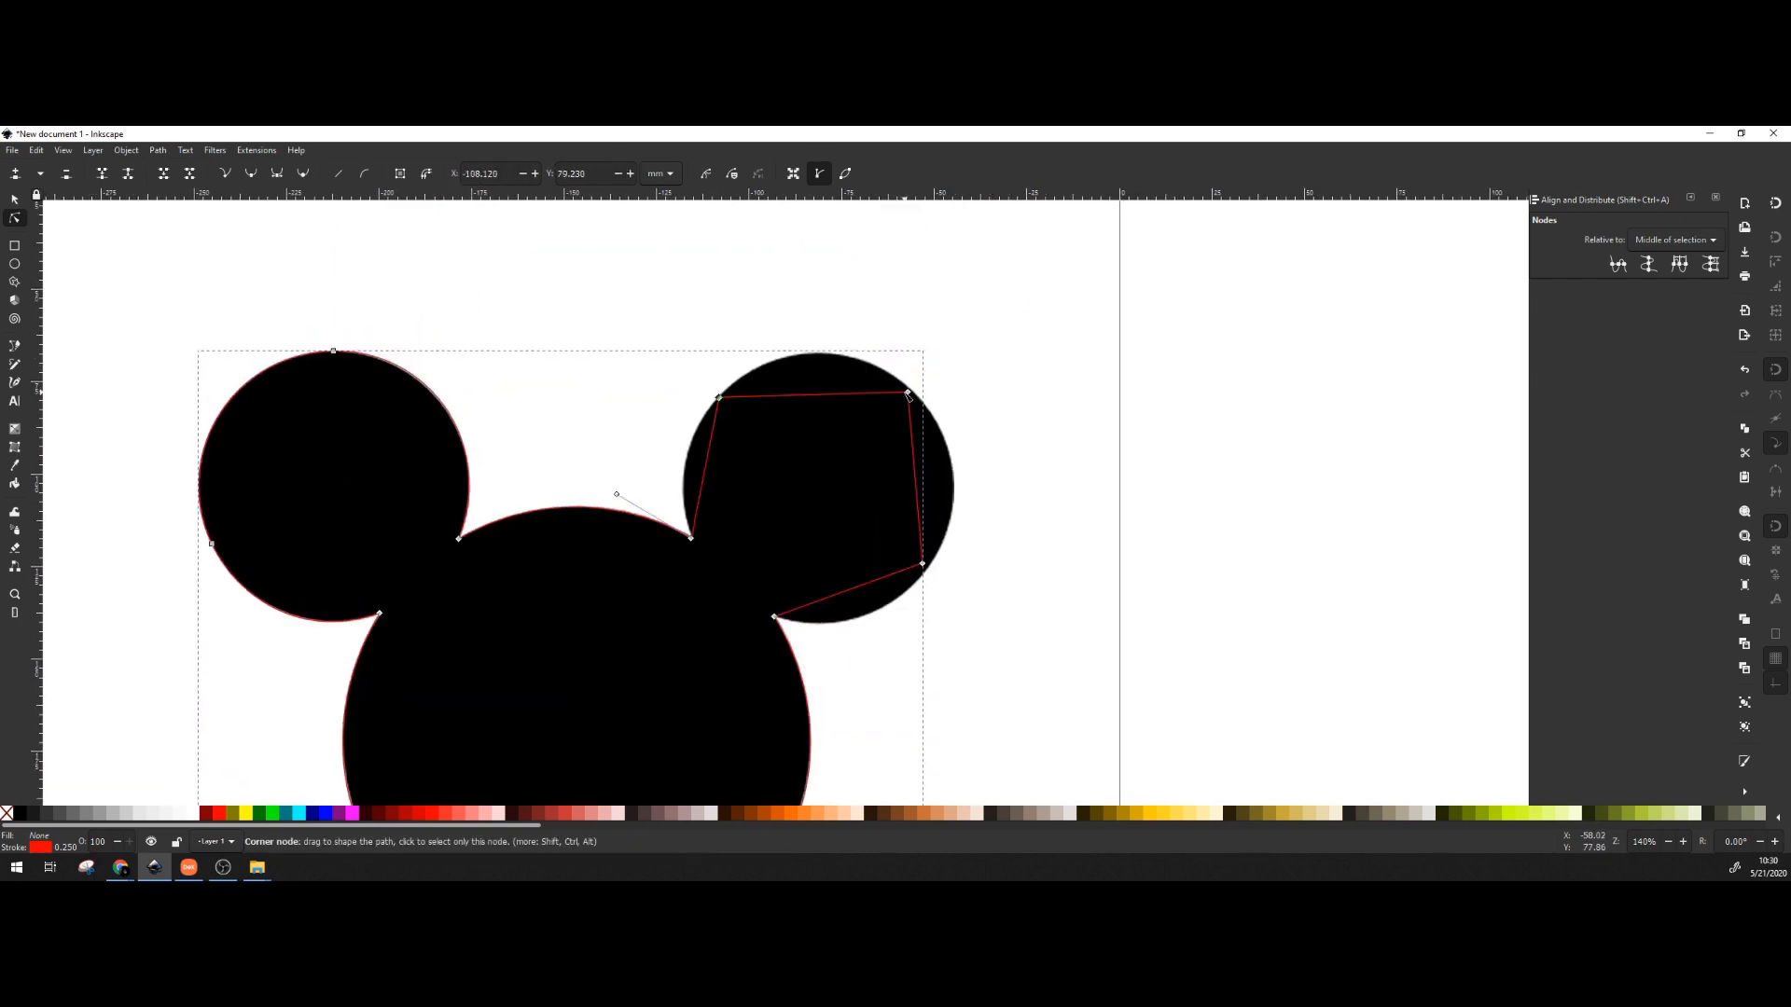
left_click_drag(908, 392, 912, 390)
left_click_drag(922, 564, 859, 556)
scroll(952, 583, "up", 3)
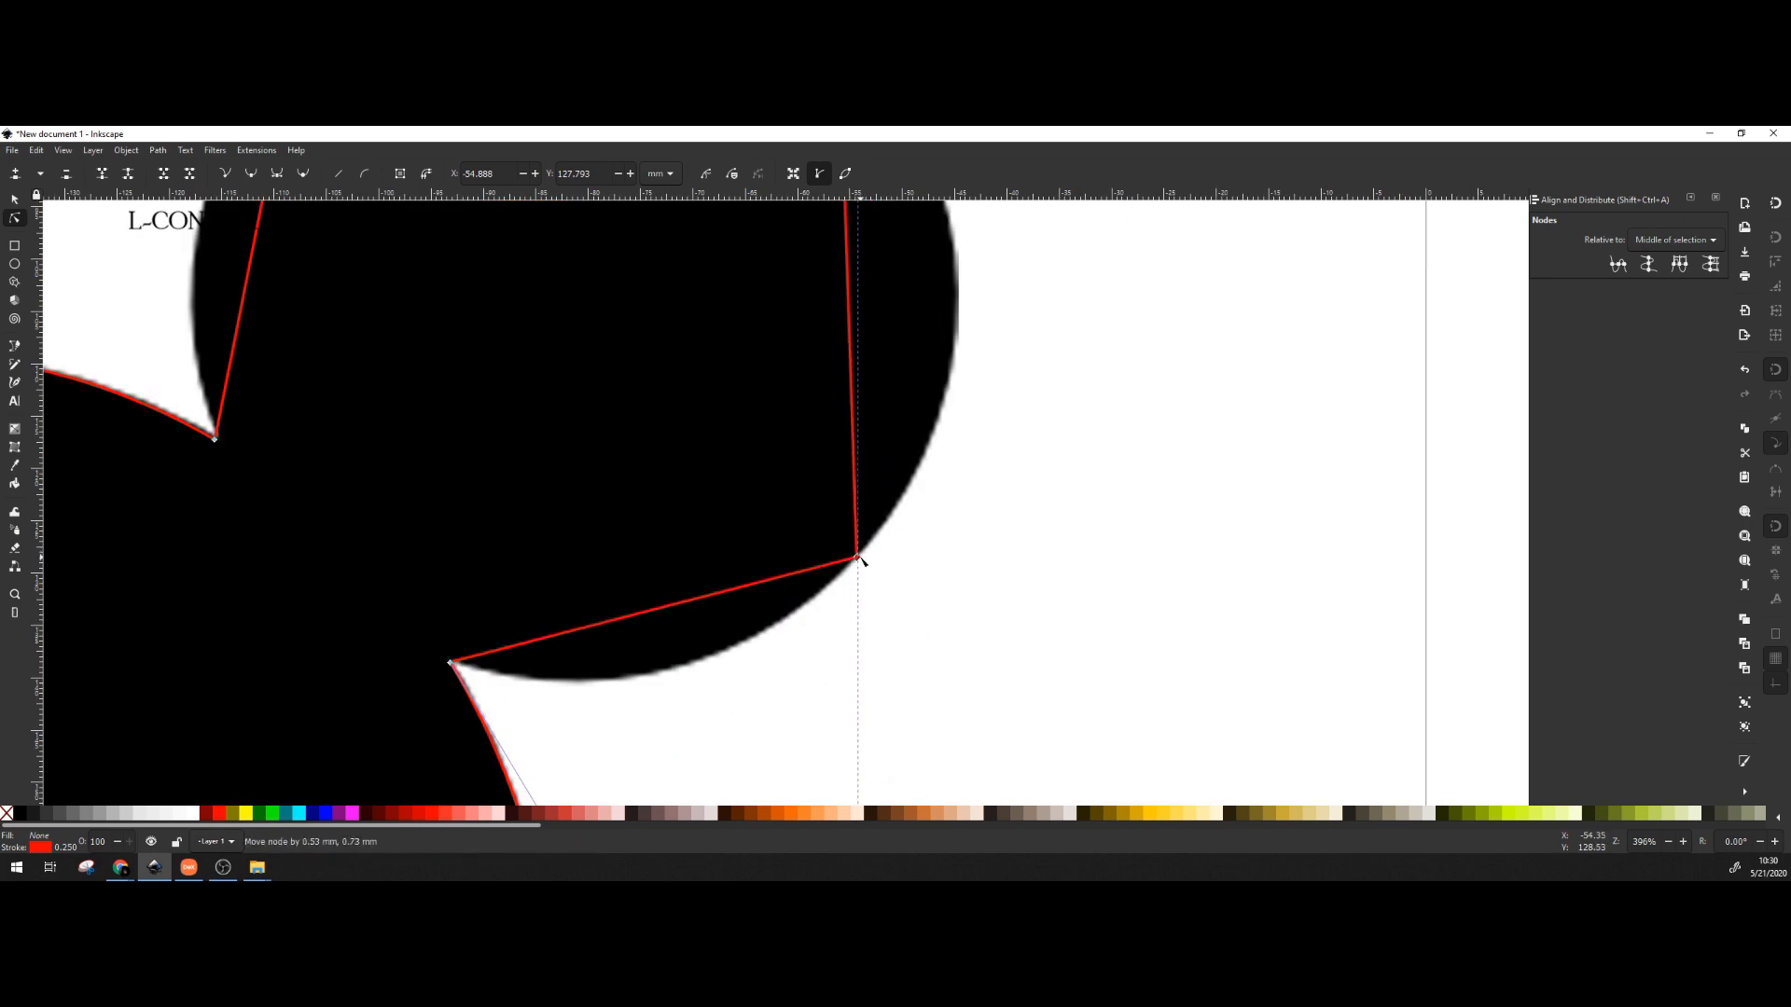
scroll(865, 546, "down", 3)
left_click_drag(654, 428, 629, 425)
Bend the right ear's segments into curves and make its three nodes smooth.
left_click_drag(757, 359, 757, 319)
left_click_drag(862, 447, 901, 450)
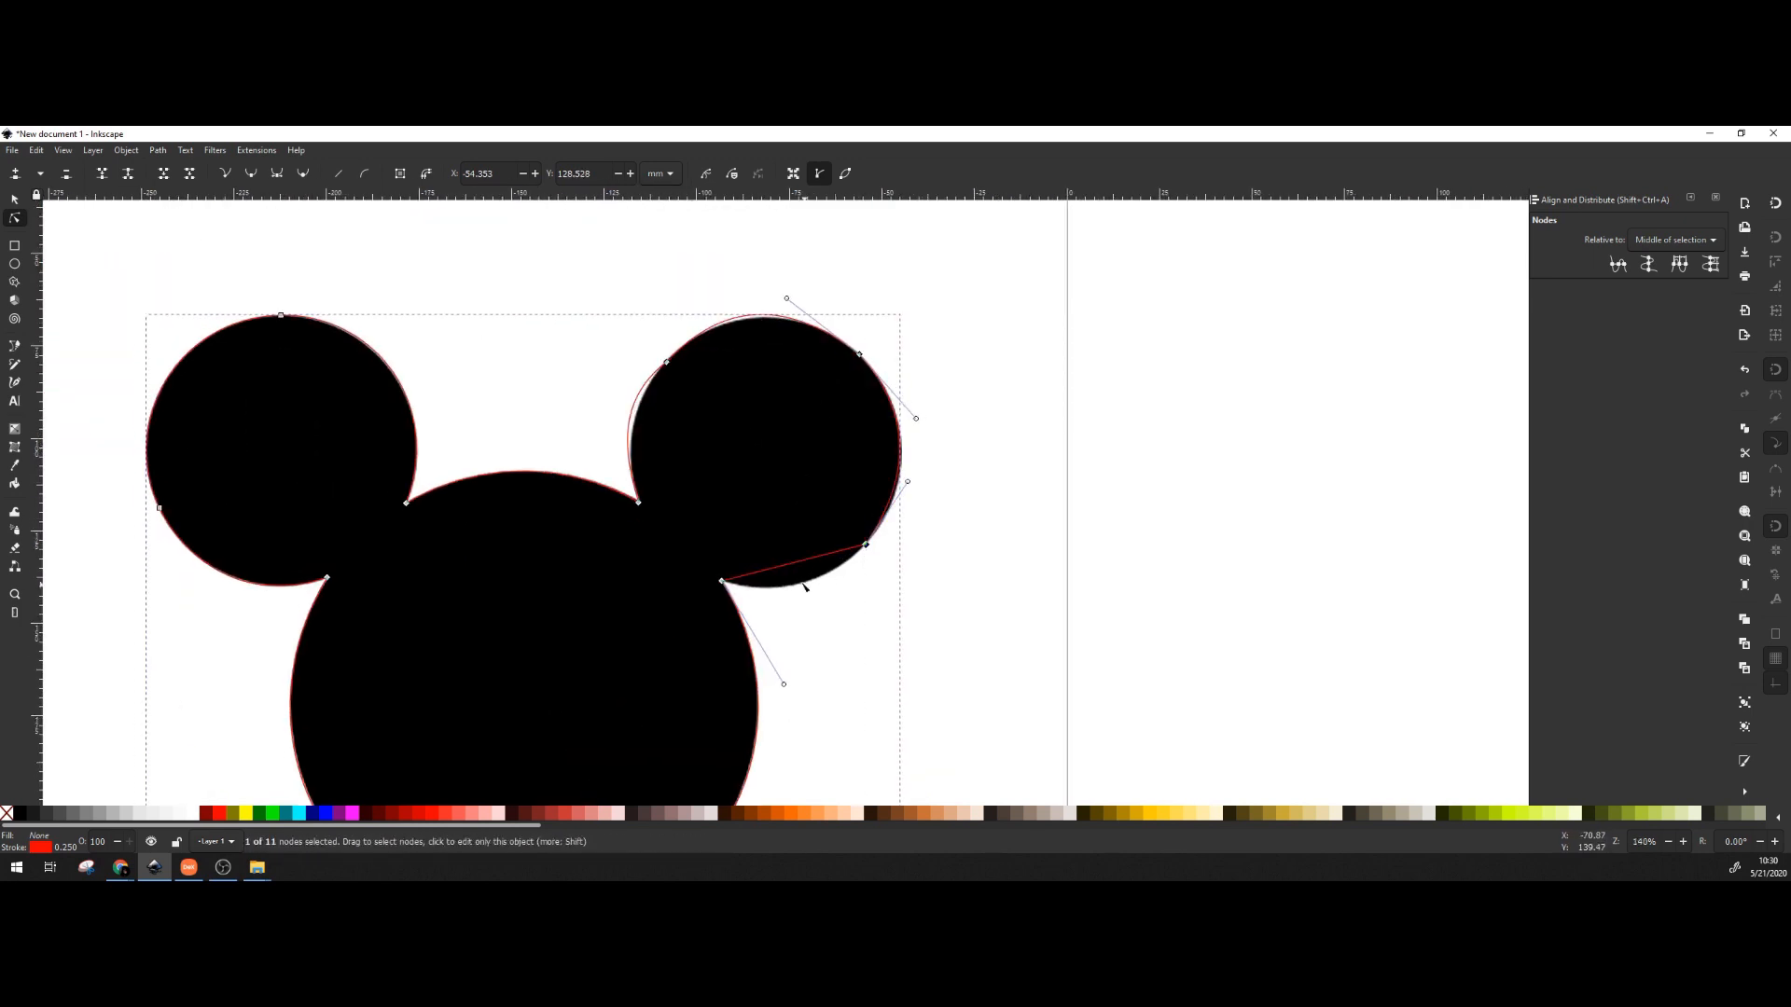
left_click_drag(797, 563, 803, 586)
left_click(866, 546)
left_click(254, 173)
left_click(861, 355)
left_click(253, 173)
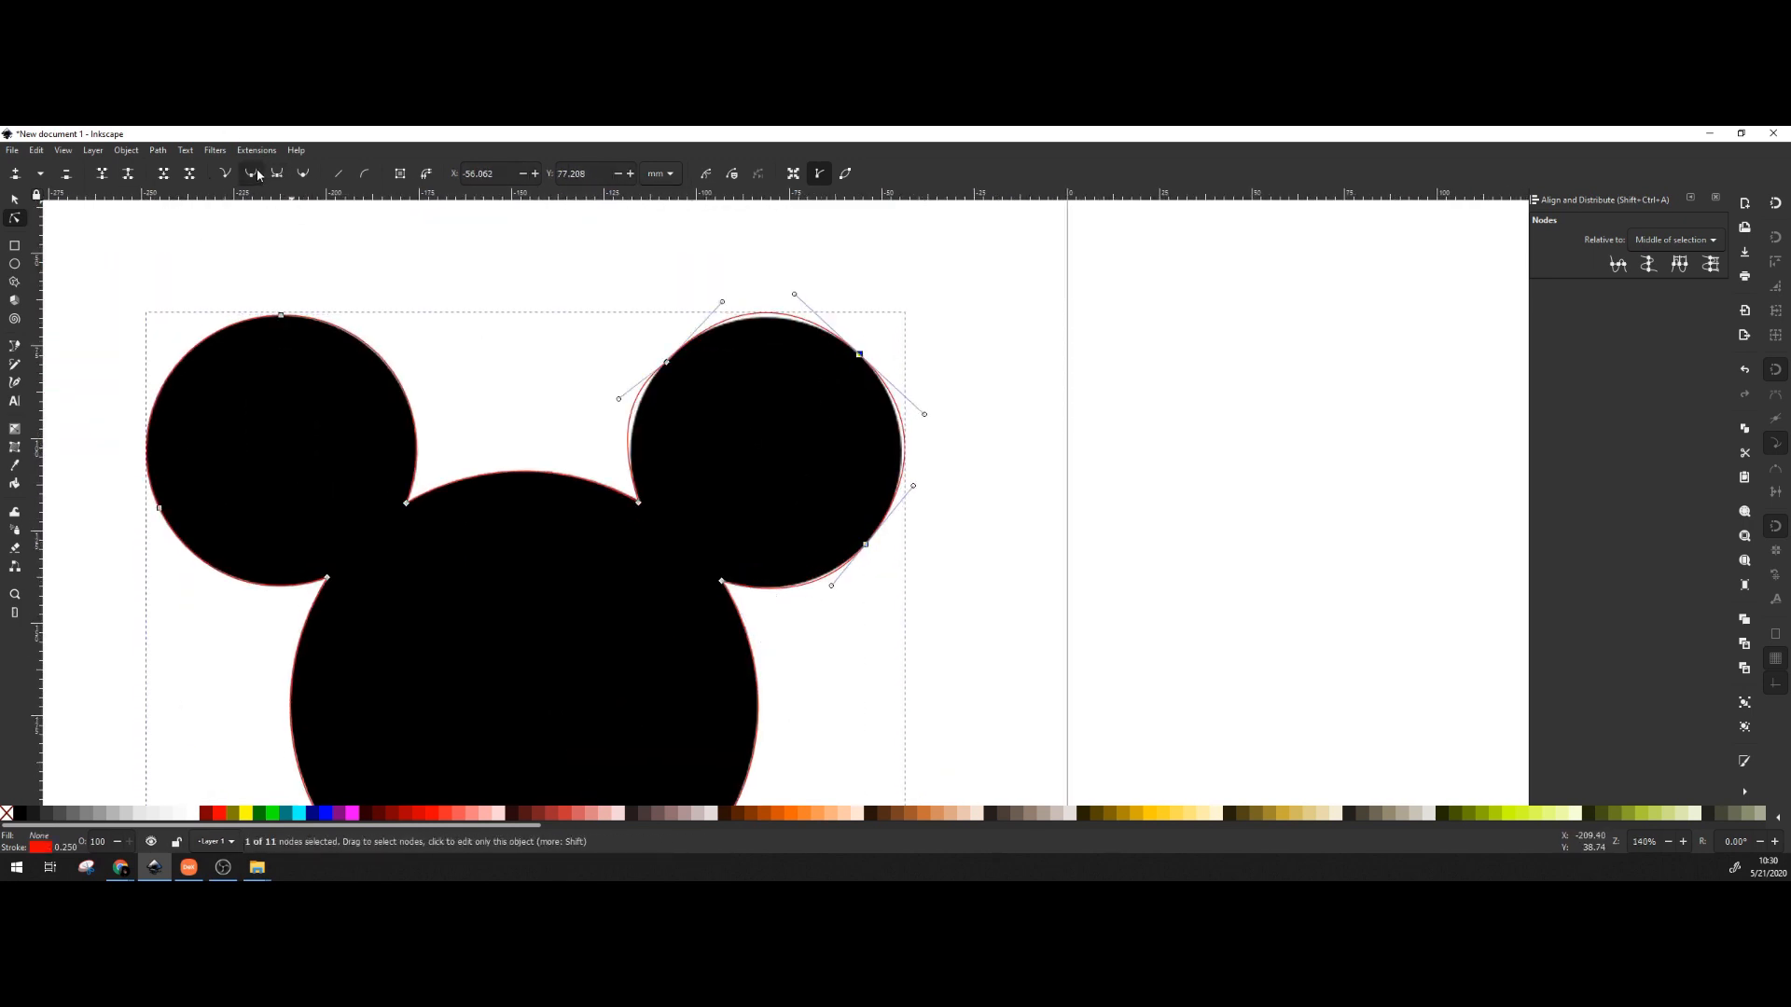
left_click(666, 362)
left_click(253, 174)
Fine-tune the right ear's curve handles to hug its circle, then return to the Select tool and deselect.
scroll(770, 436, "up", 2)
left_click_drag(841, 595, 849, 571)
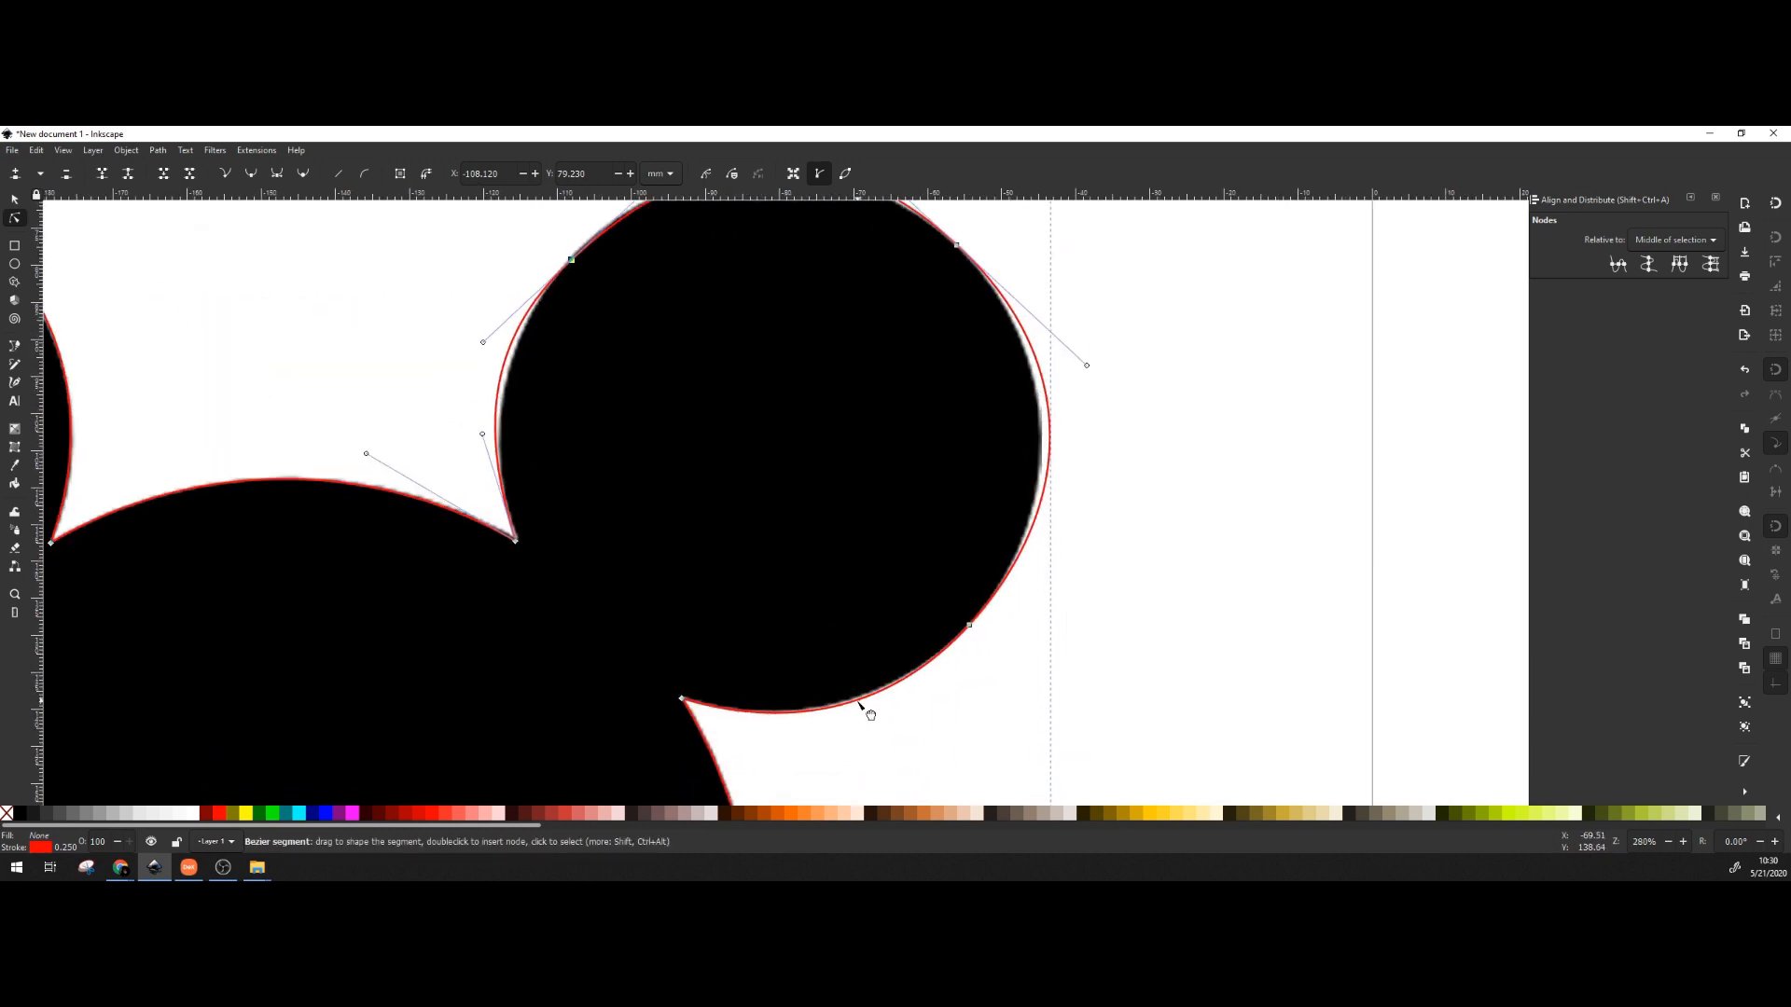
left_click_drag(858, 706, 855, 698)
left_click(1012, 564)
left_click_drag(1077, 521, 1051, 544)
left_click_drag(1087, 370, 1079, 364)
left_click_drag(877, 275, 942, 521)
left_click_drag(893, 370, 915, 391)
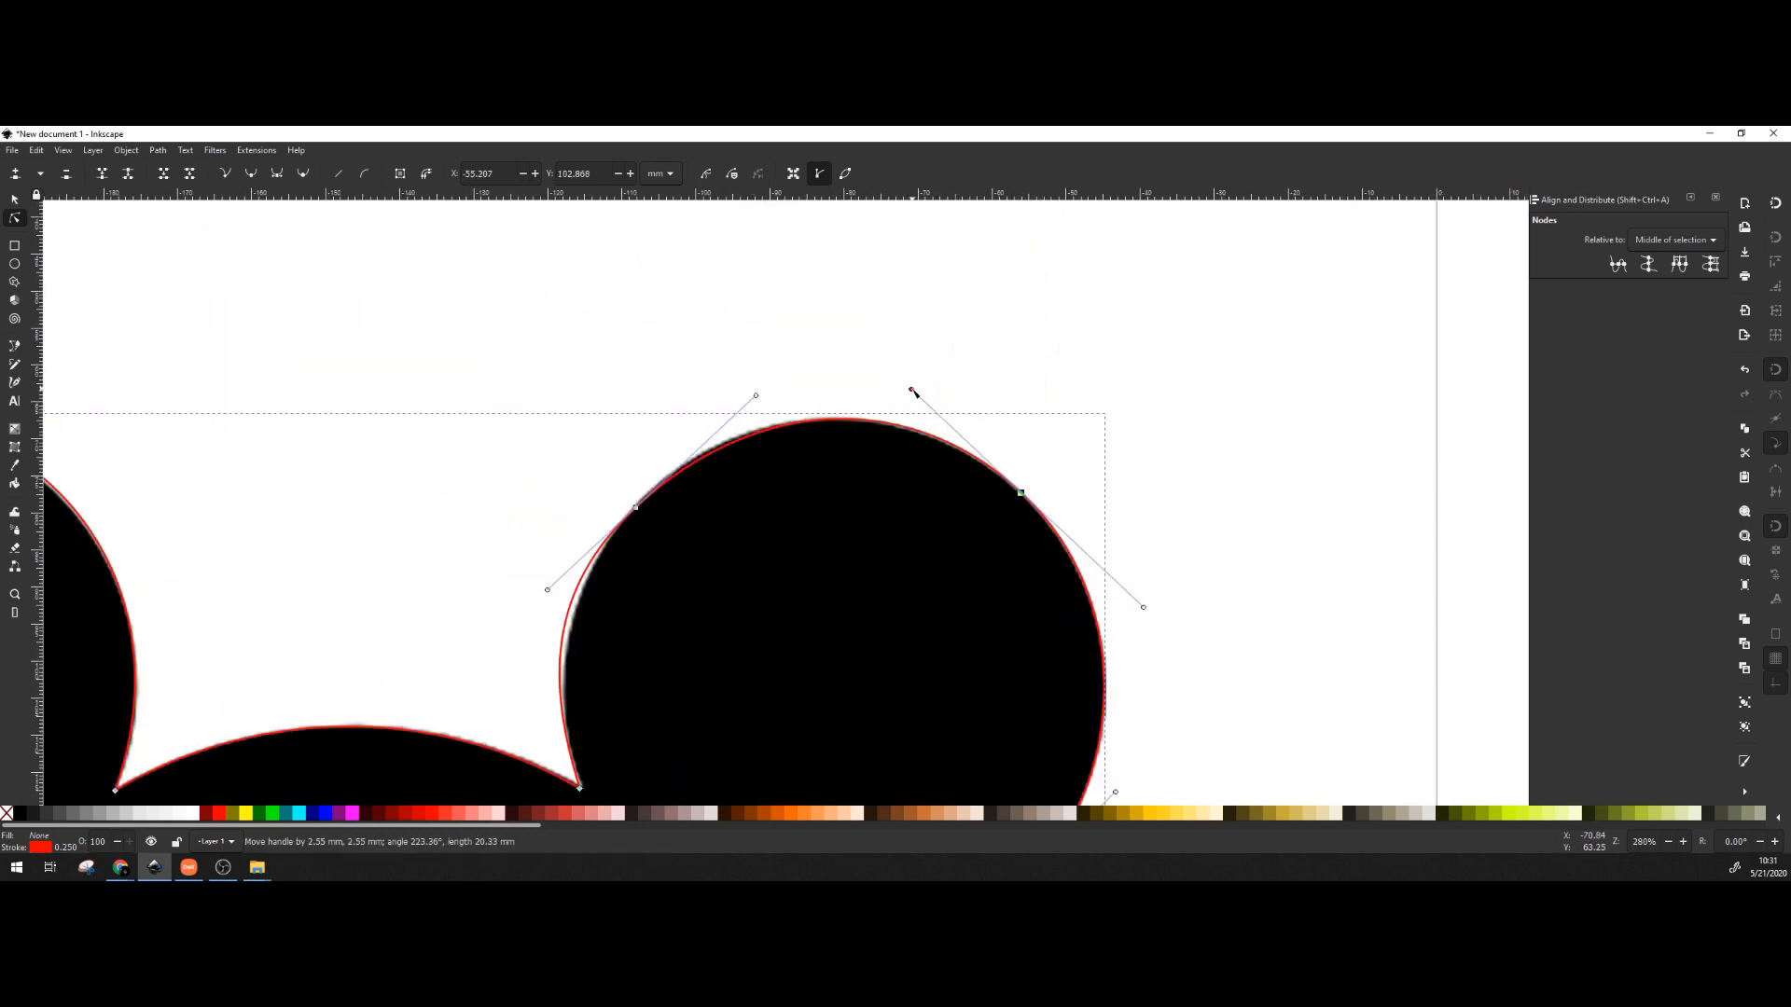
left_click_drag(755, 396, 740, 397)
left_click_drag(553, 597, 567, 582)
left_click_drag(561, 772, 839, 445)
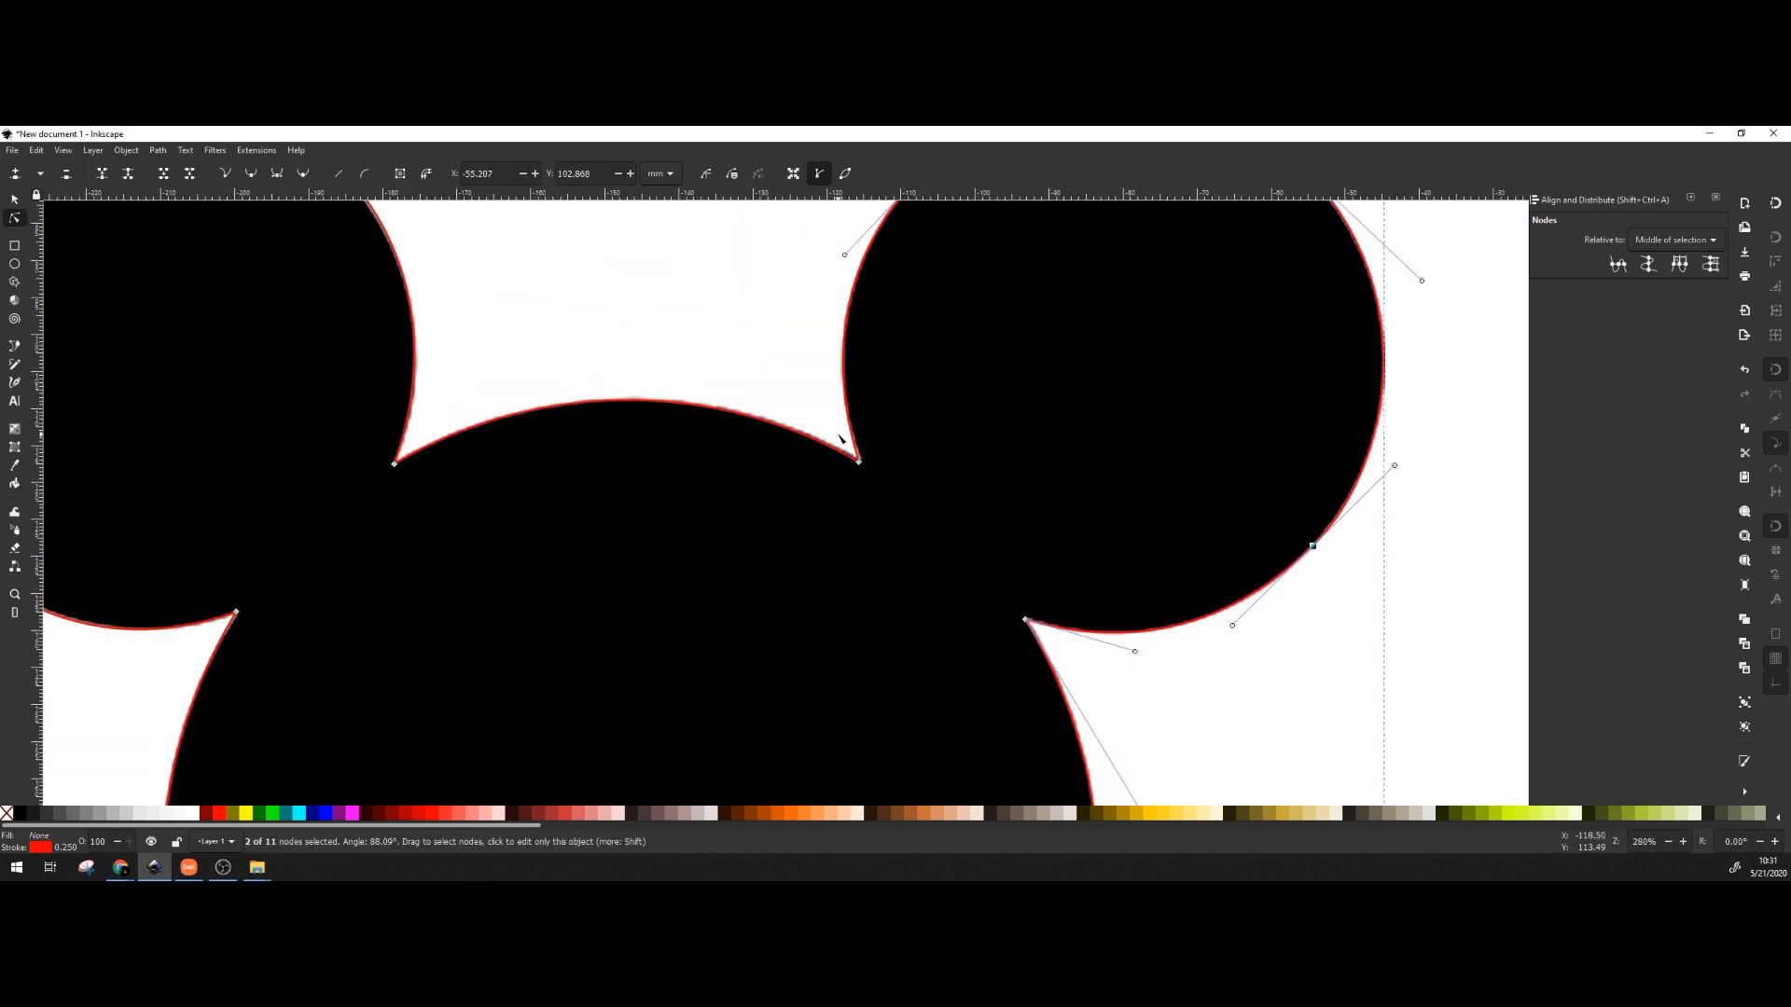
scroll(796, 414, "down", 2)
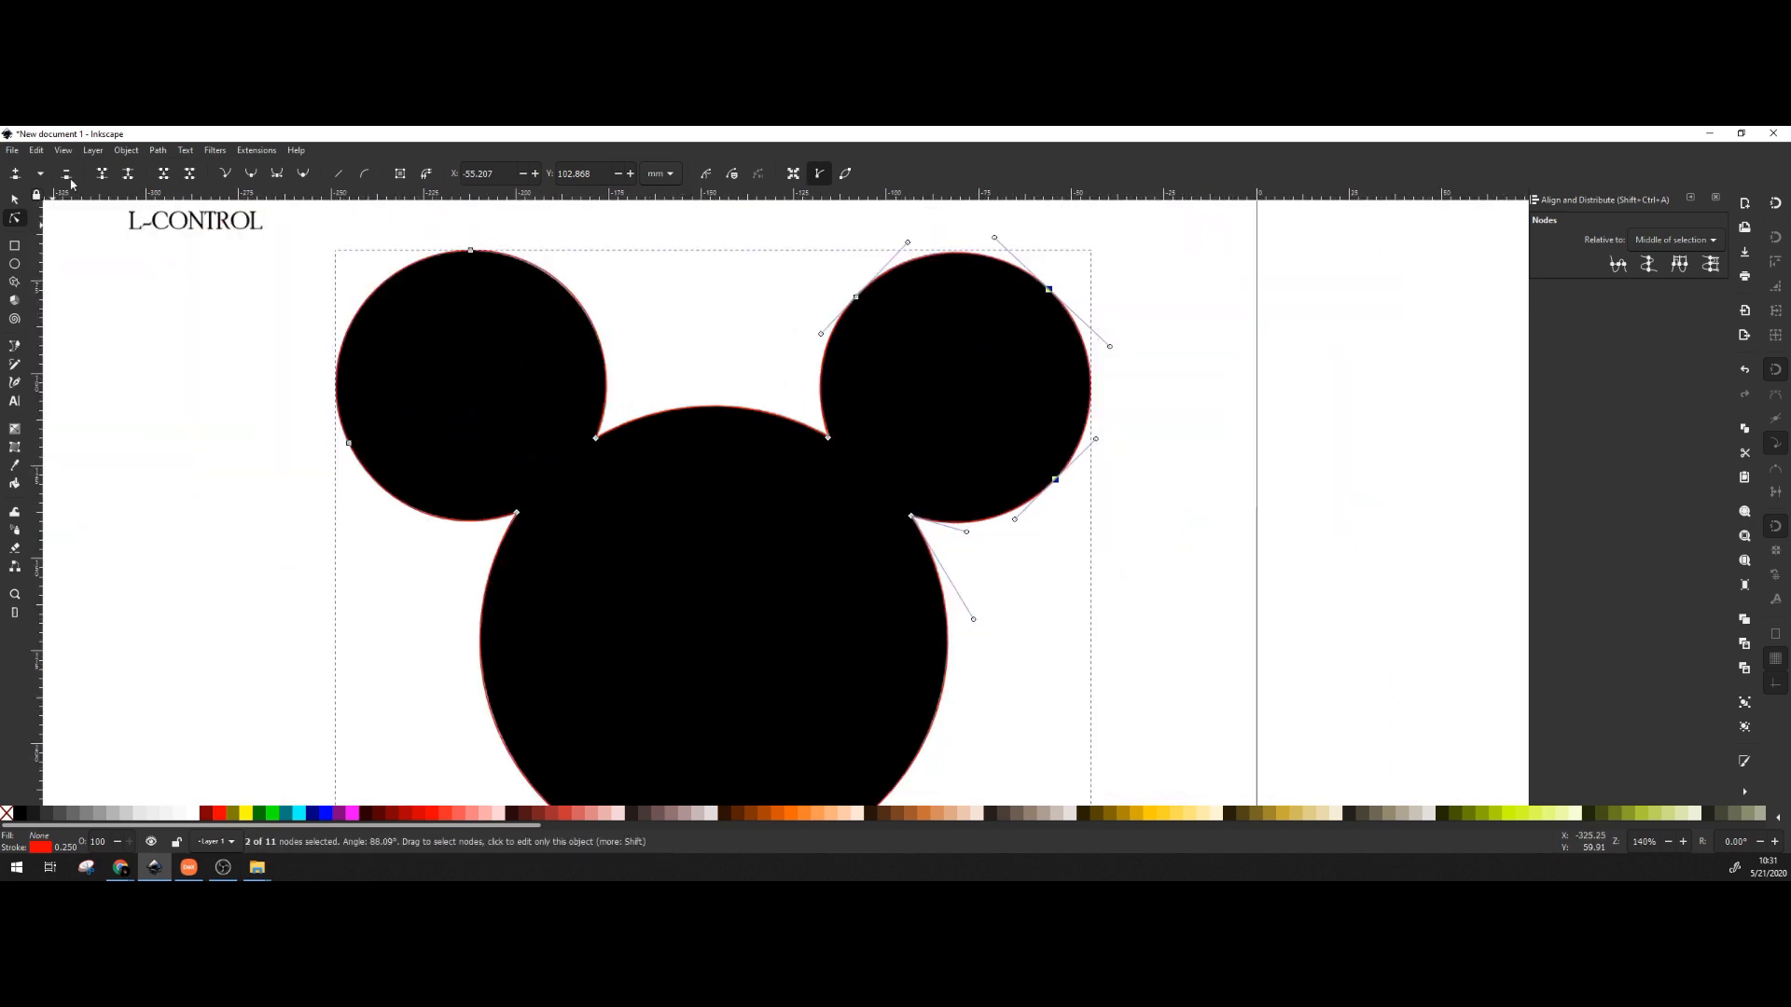
left_click(16, 202)
left_click(141, 385)
Delete the black traced image, leaving only the red outline.
left_click_drag(233, 393, 336, 226)
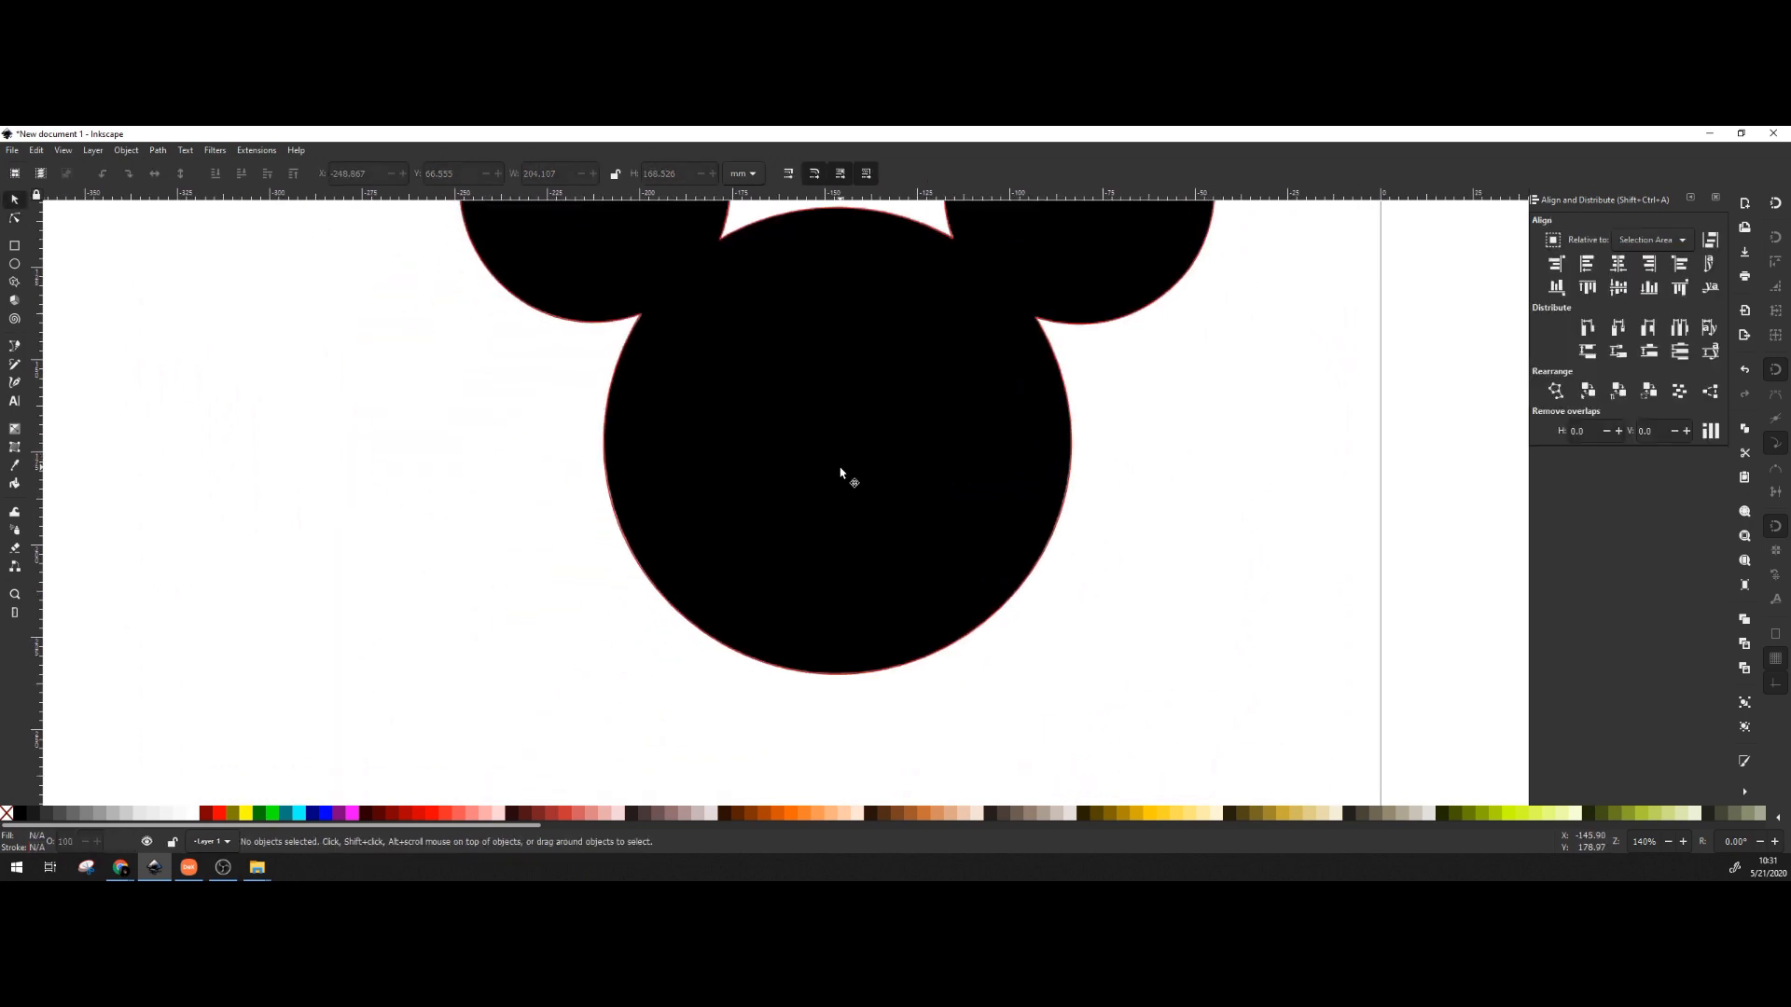
left_click(839, 474)
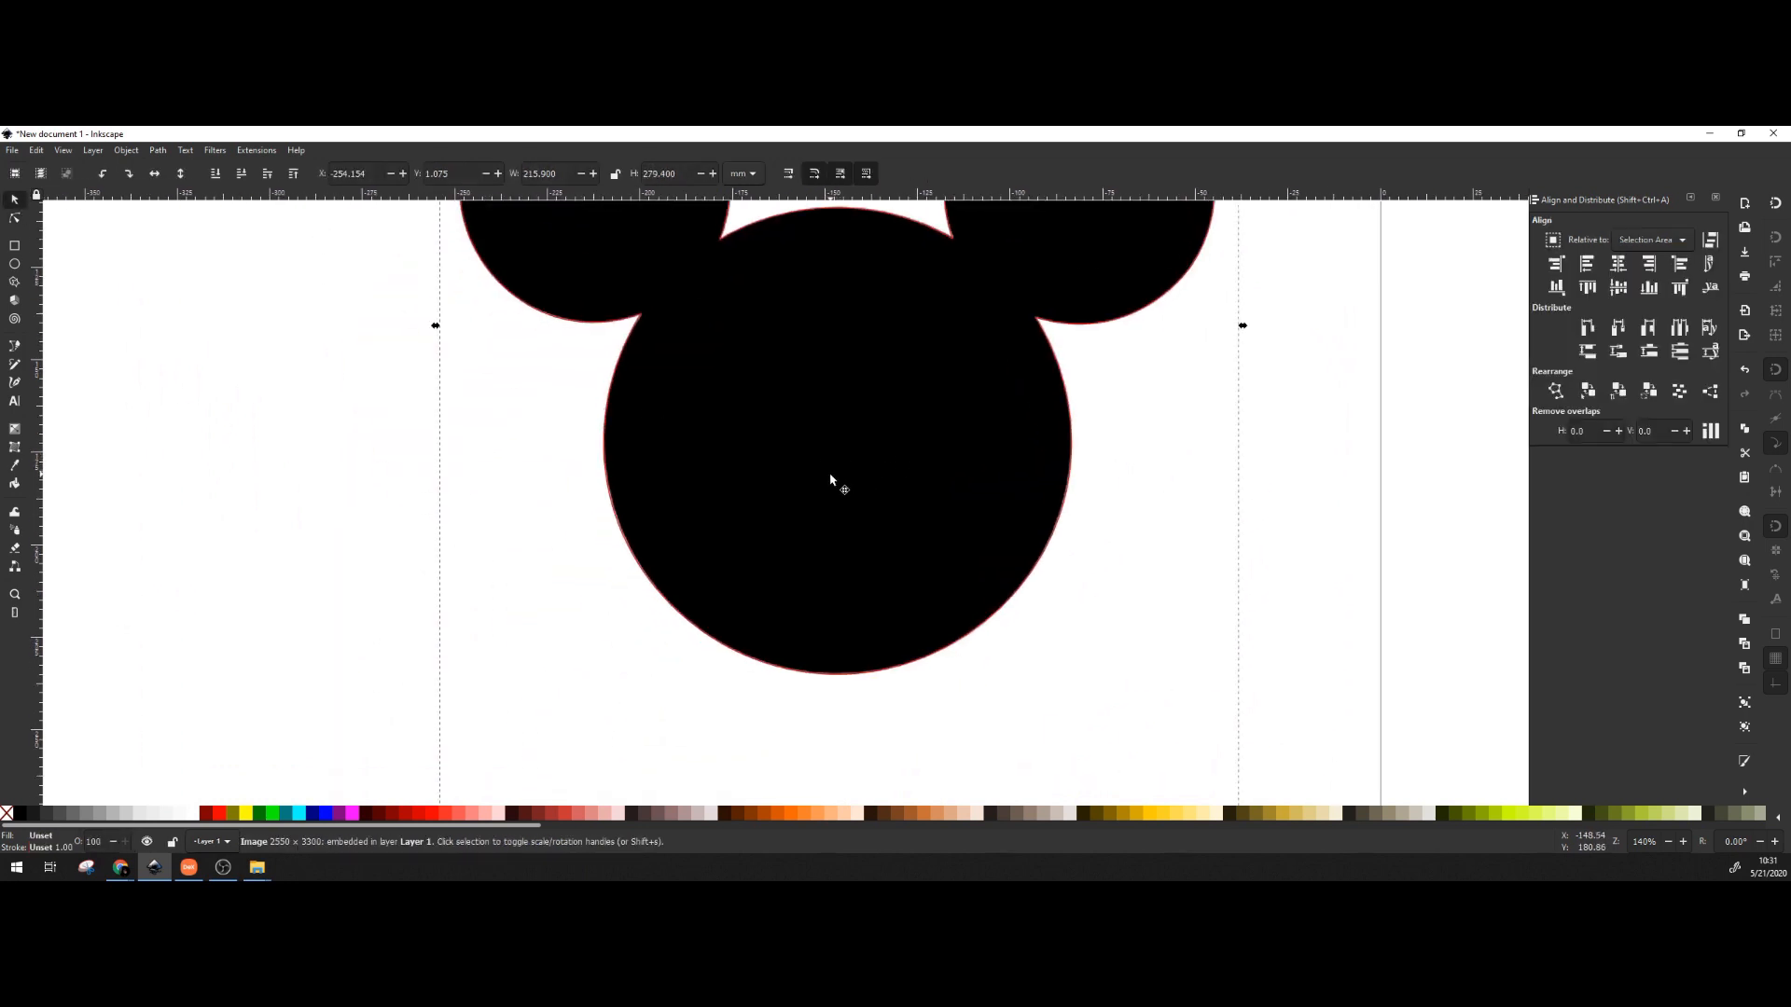
key("Delete")
Drag the red Mickey head outline slightly to the left.
scroll(902, 463, "down", 1, "ctrl")
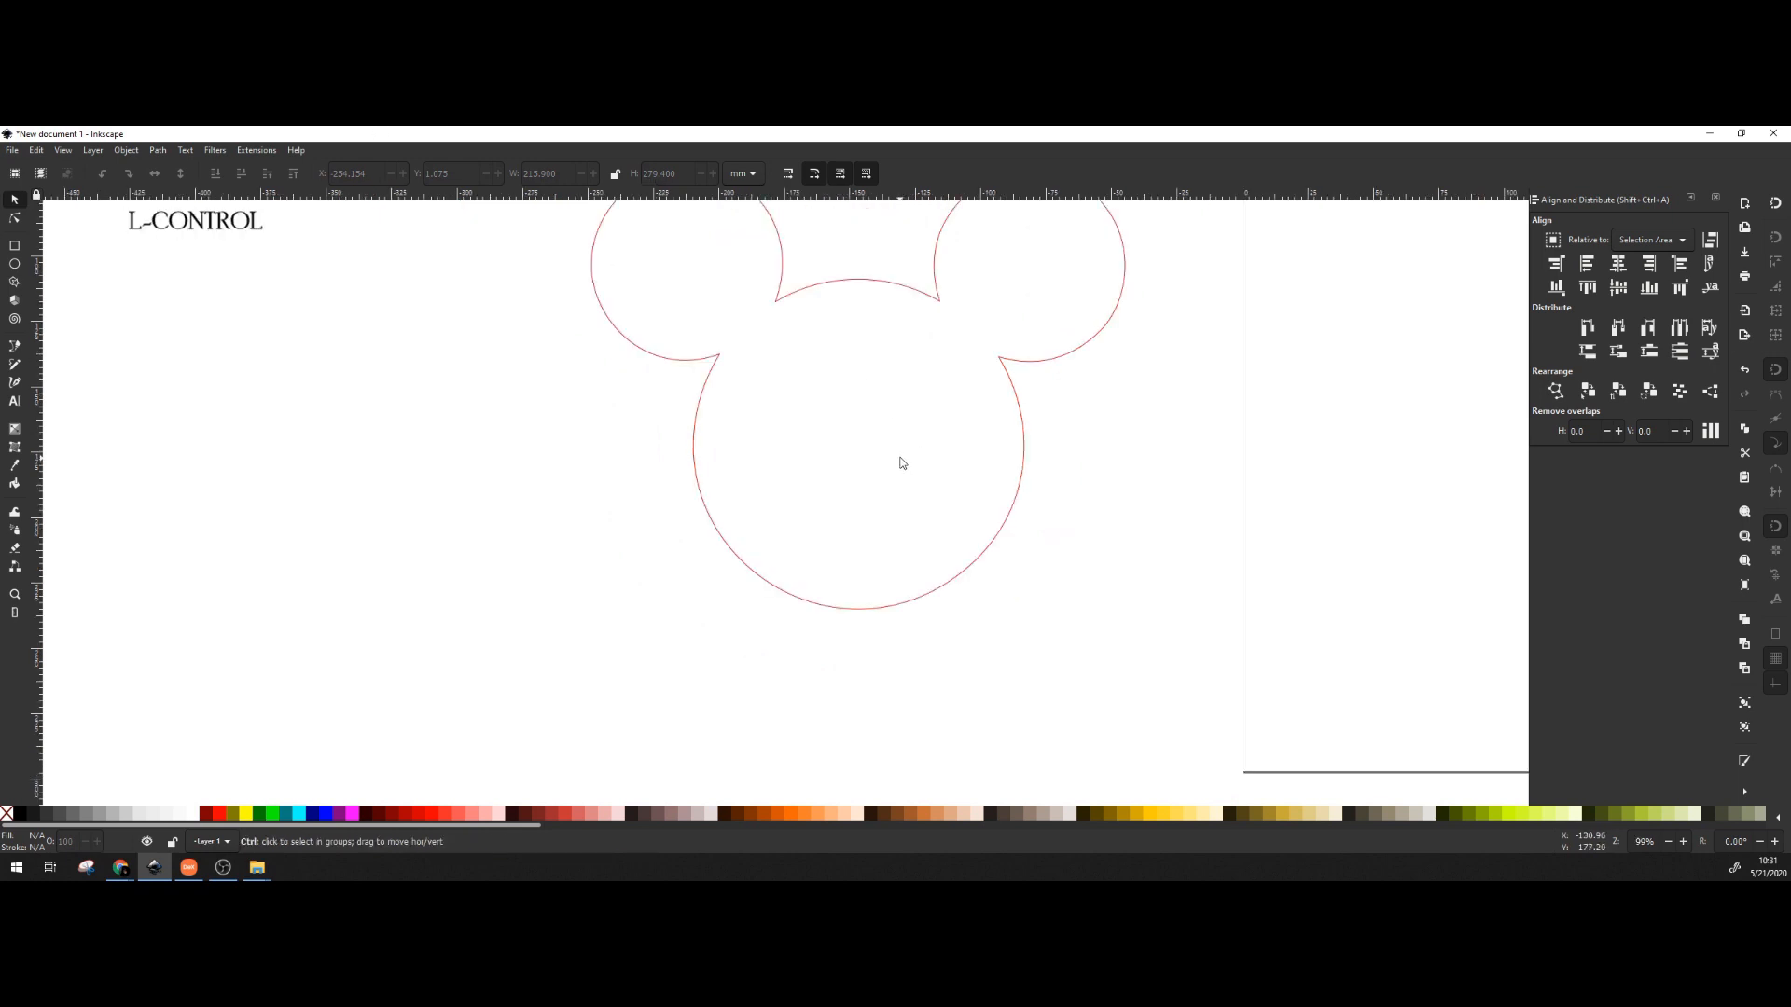
left_click_drag(901, 462, 814, 565)
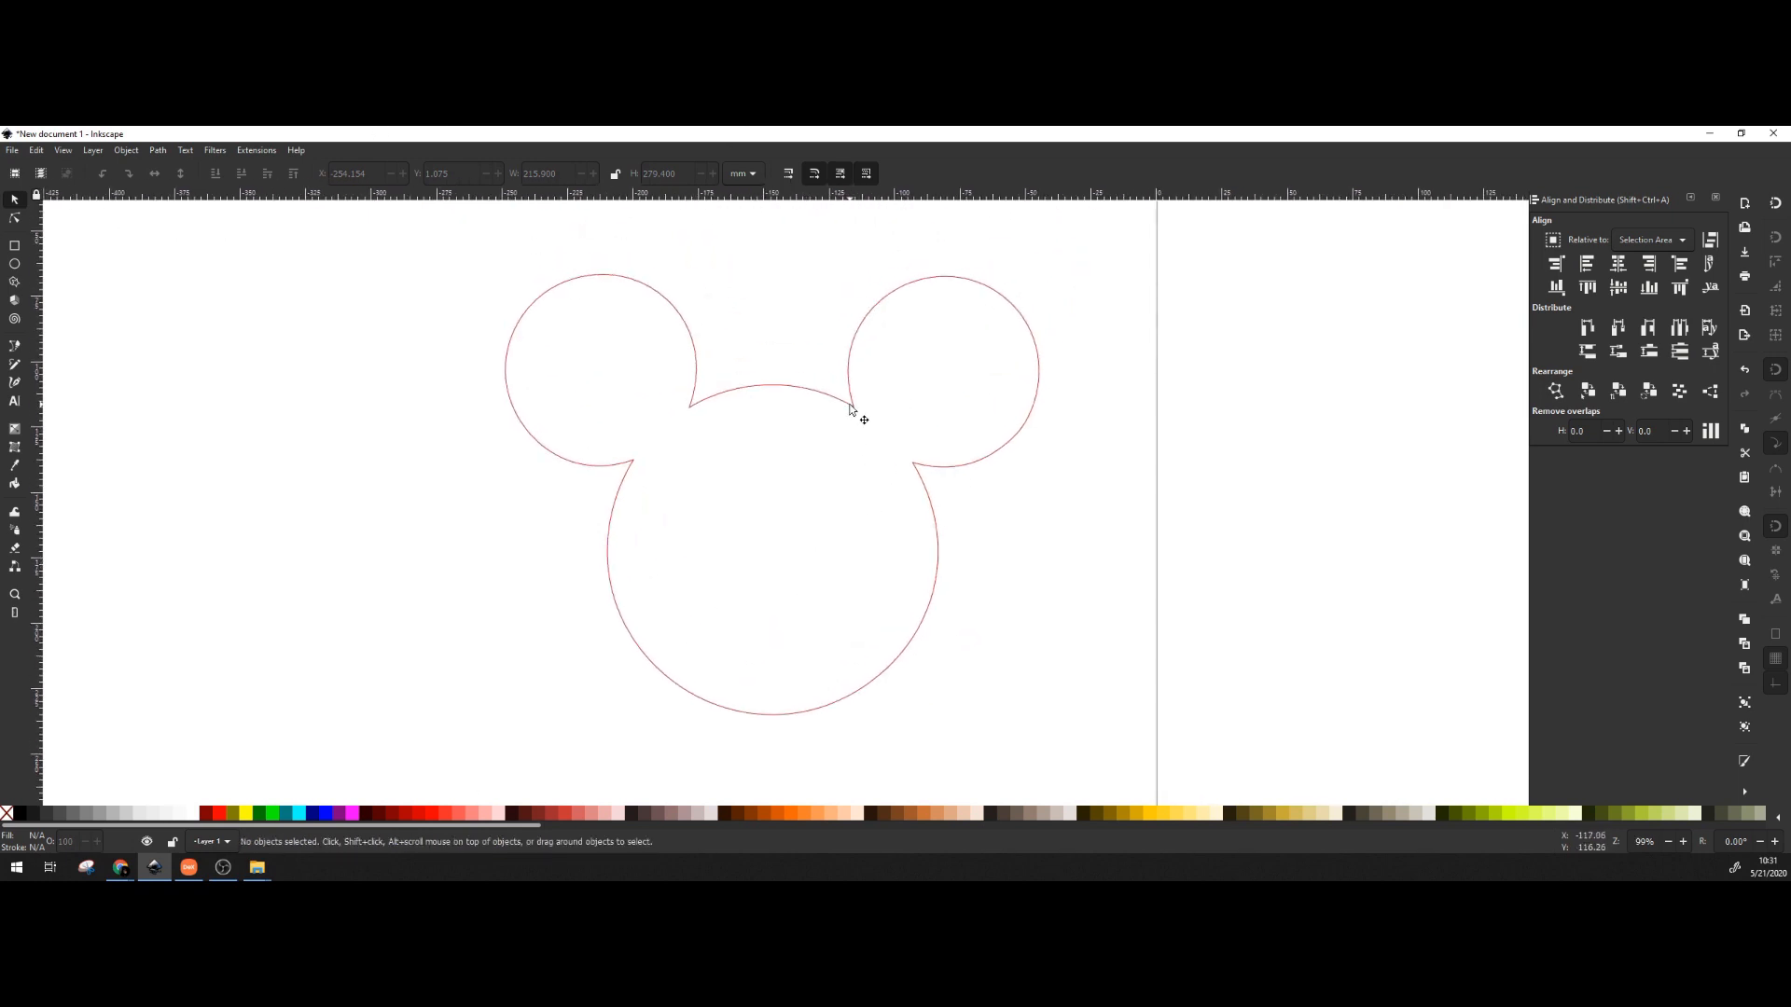
mouse_move(851, 410)
left_mouse_down()
mouse_move(785, 446)
mouse_move(919, 439)
mouse_move(801, 395)
mouse_move(780, 428)
left_mouse_up()
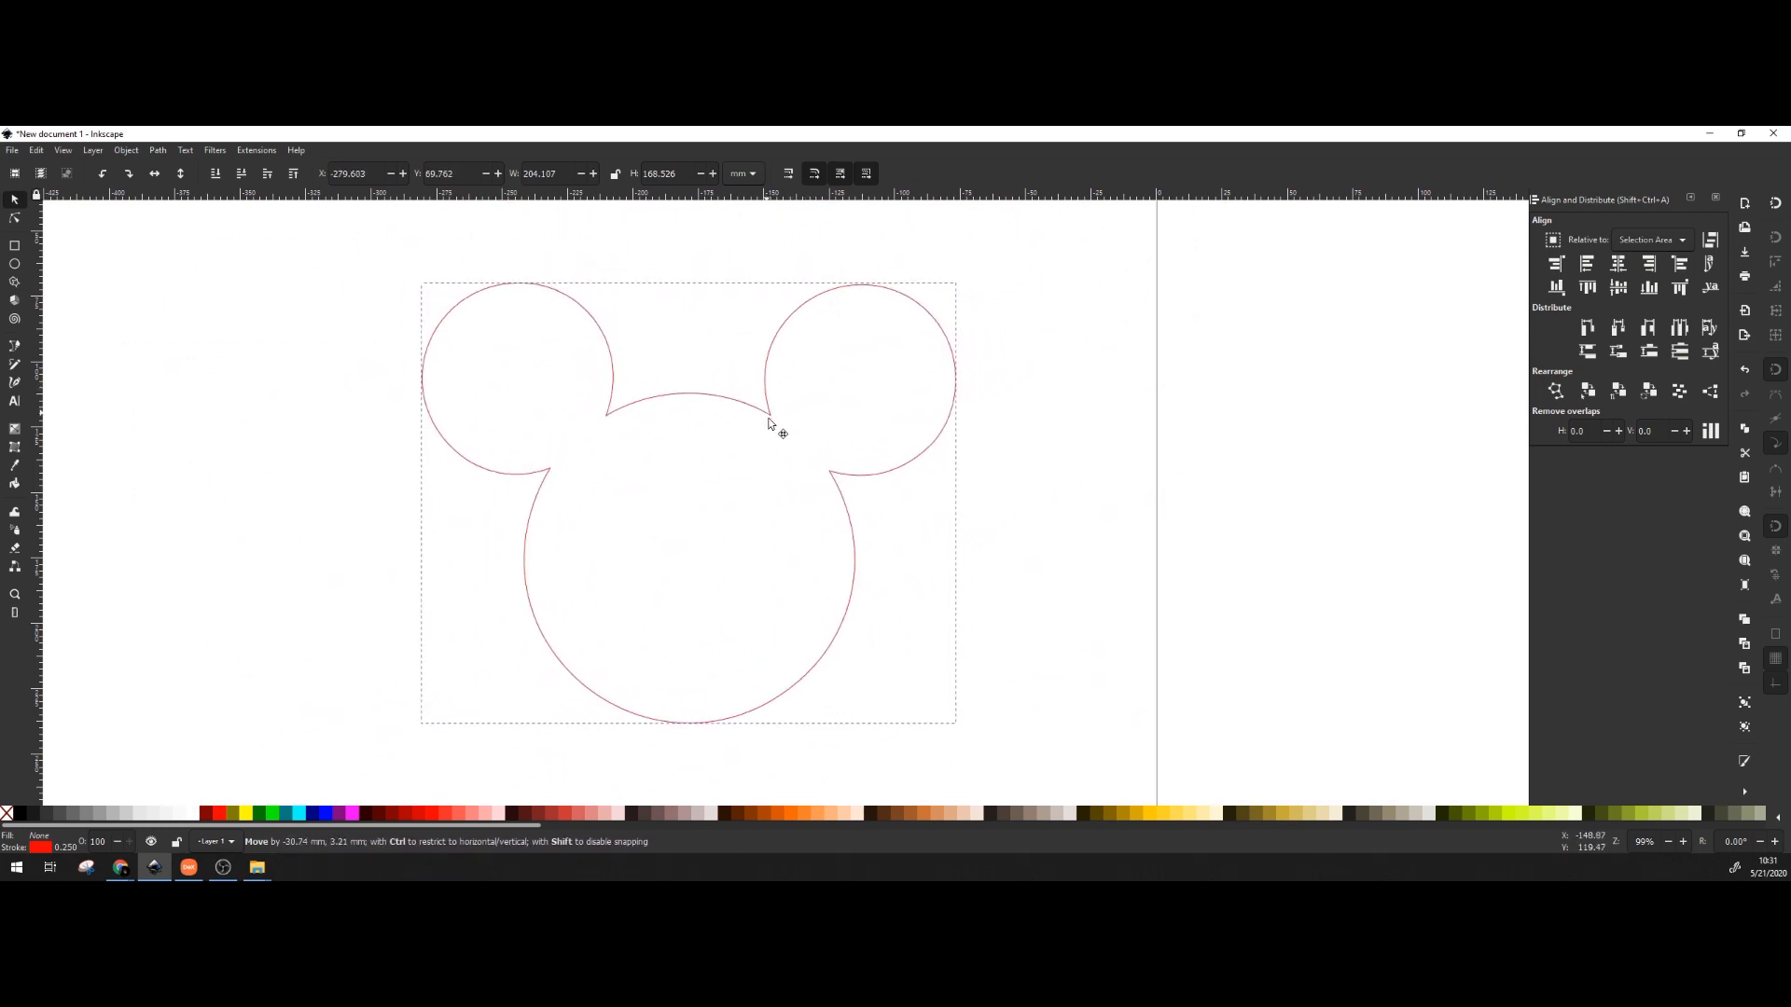
scroll(1000, 461, "down", 3)
scroll(1001, 461, "up", 3)
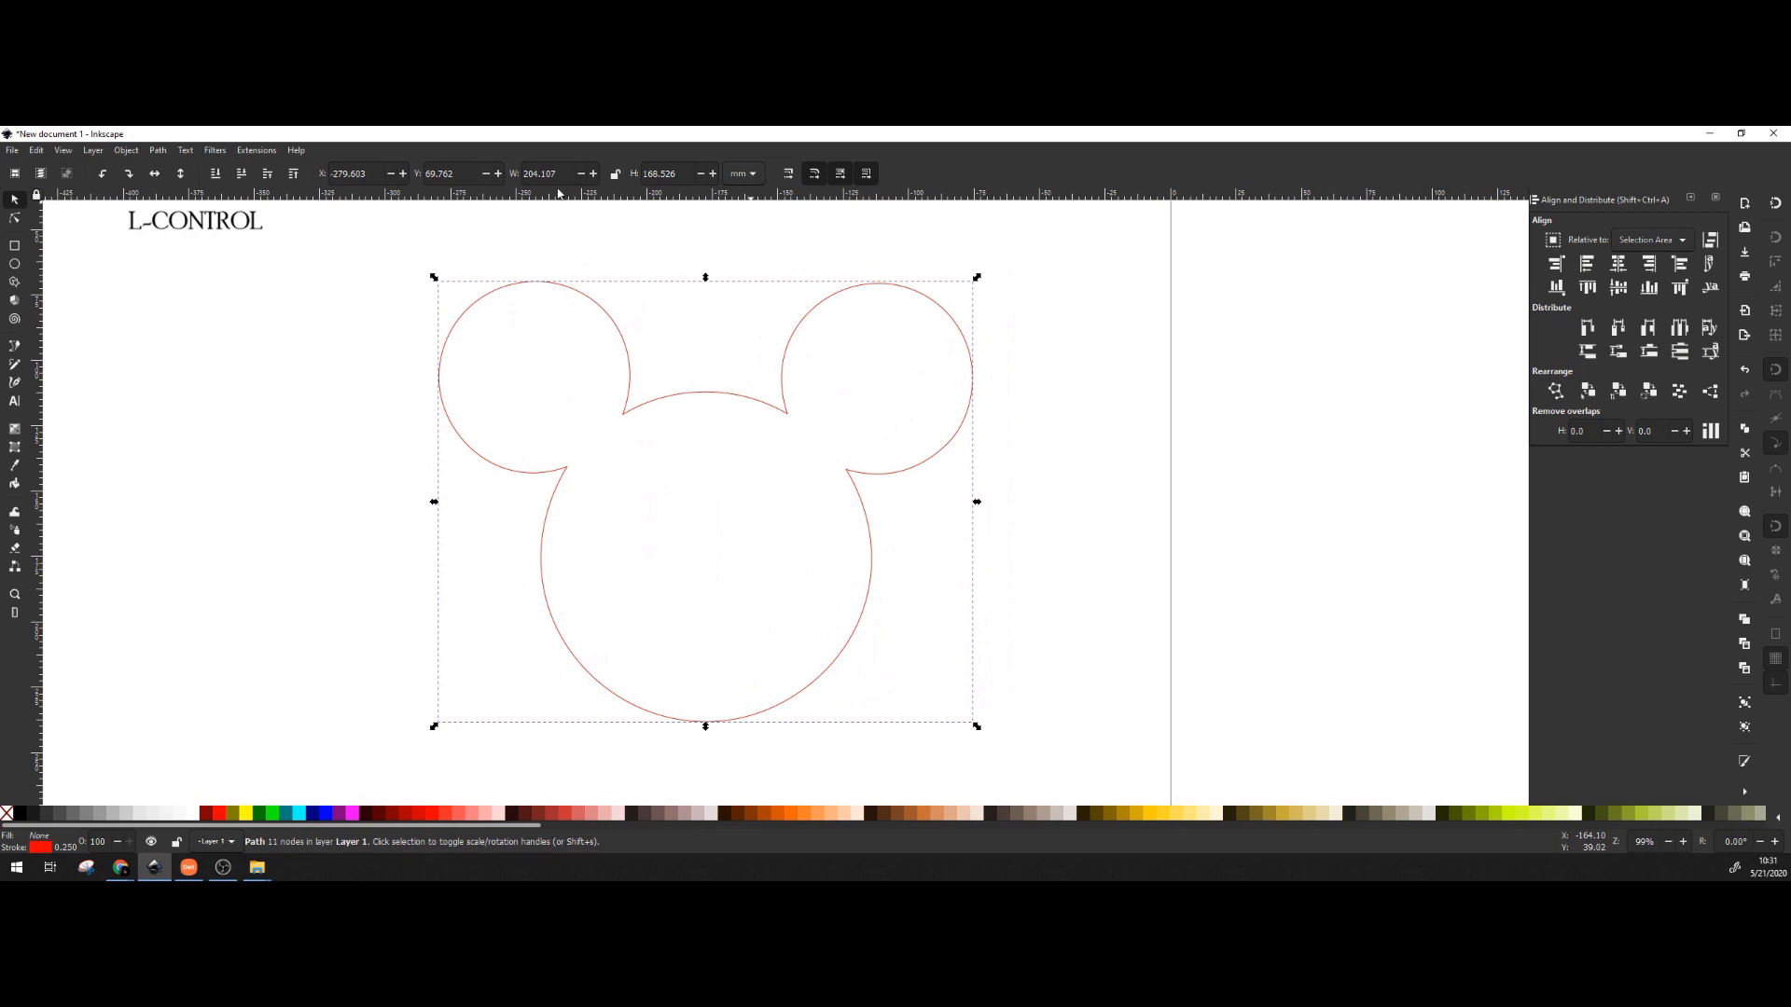
Switch the toolbar units to inches and try a 10 in width, undoing the stretched result.
left_click(760, 180)
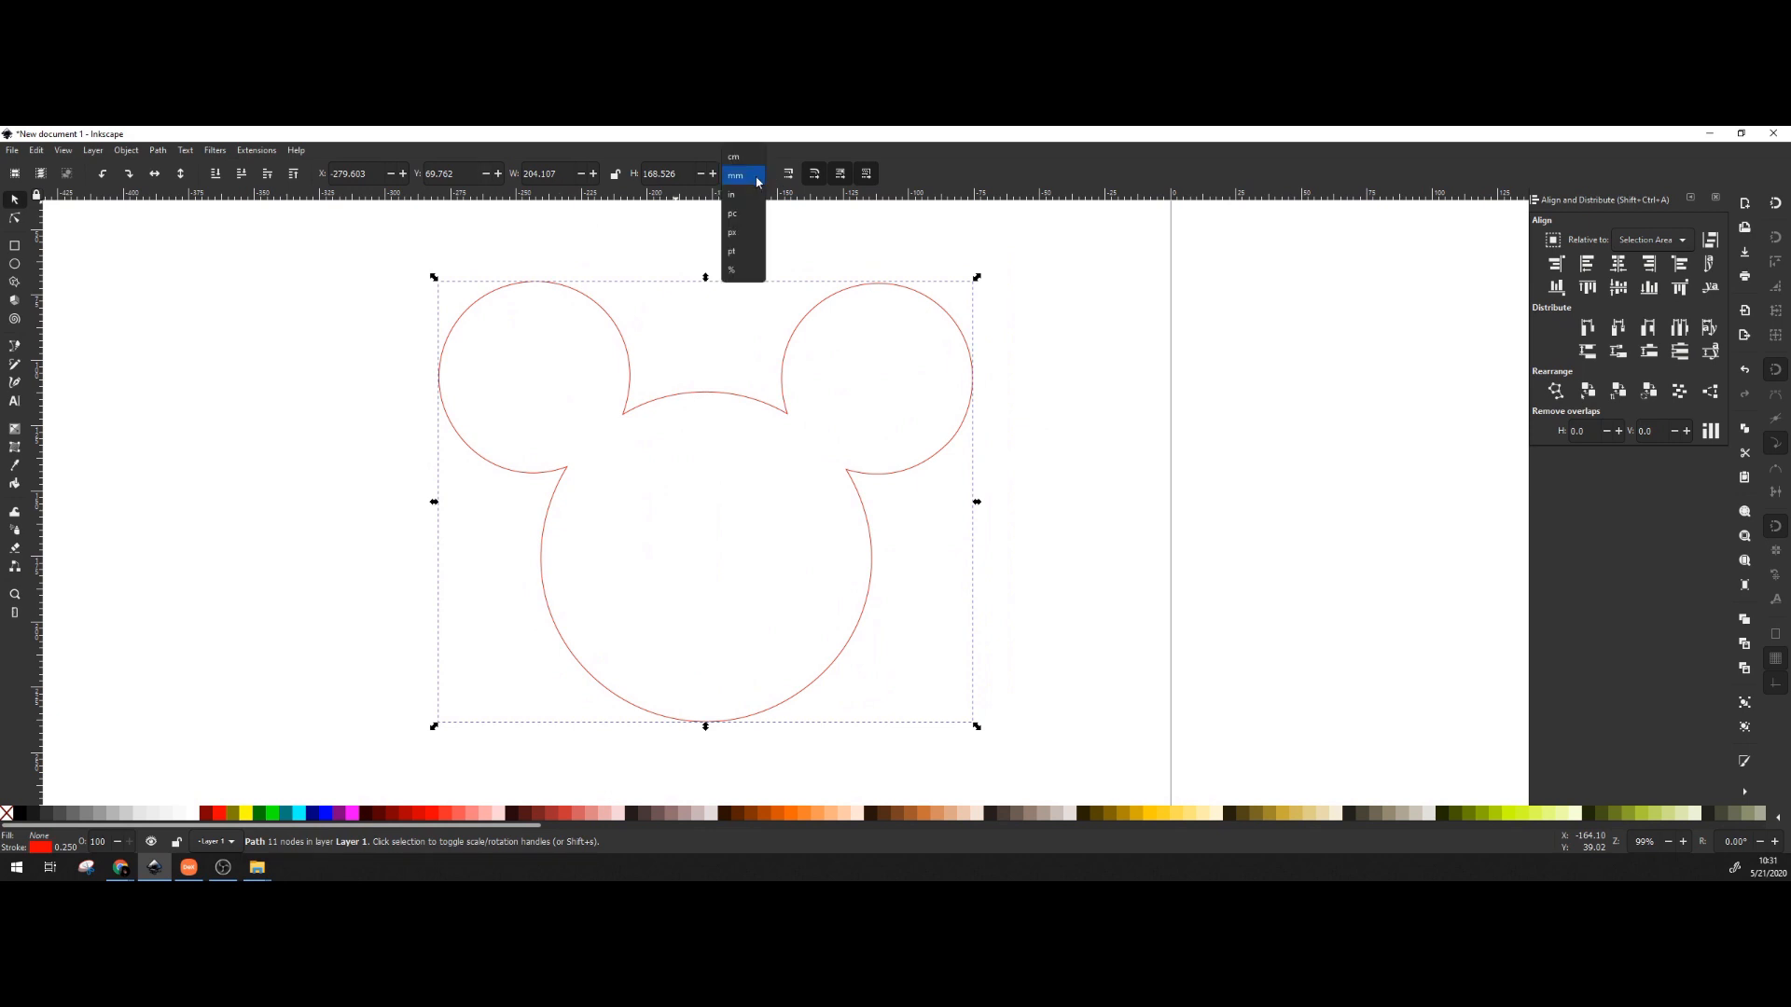
left_click(746, 198)
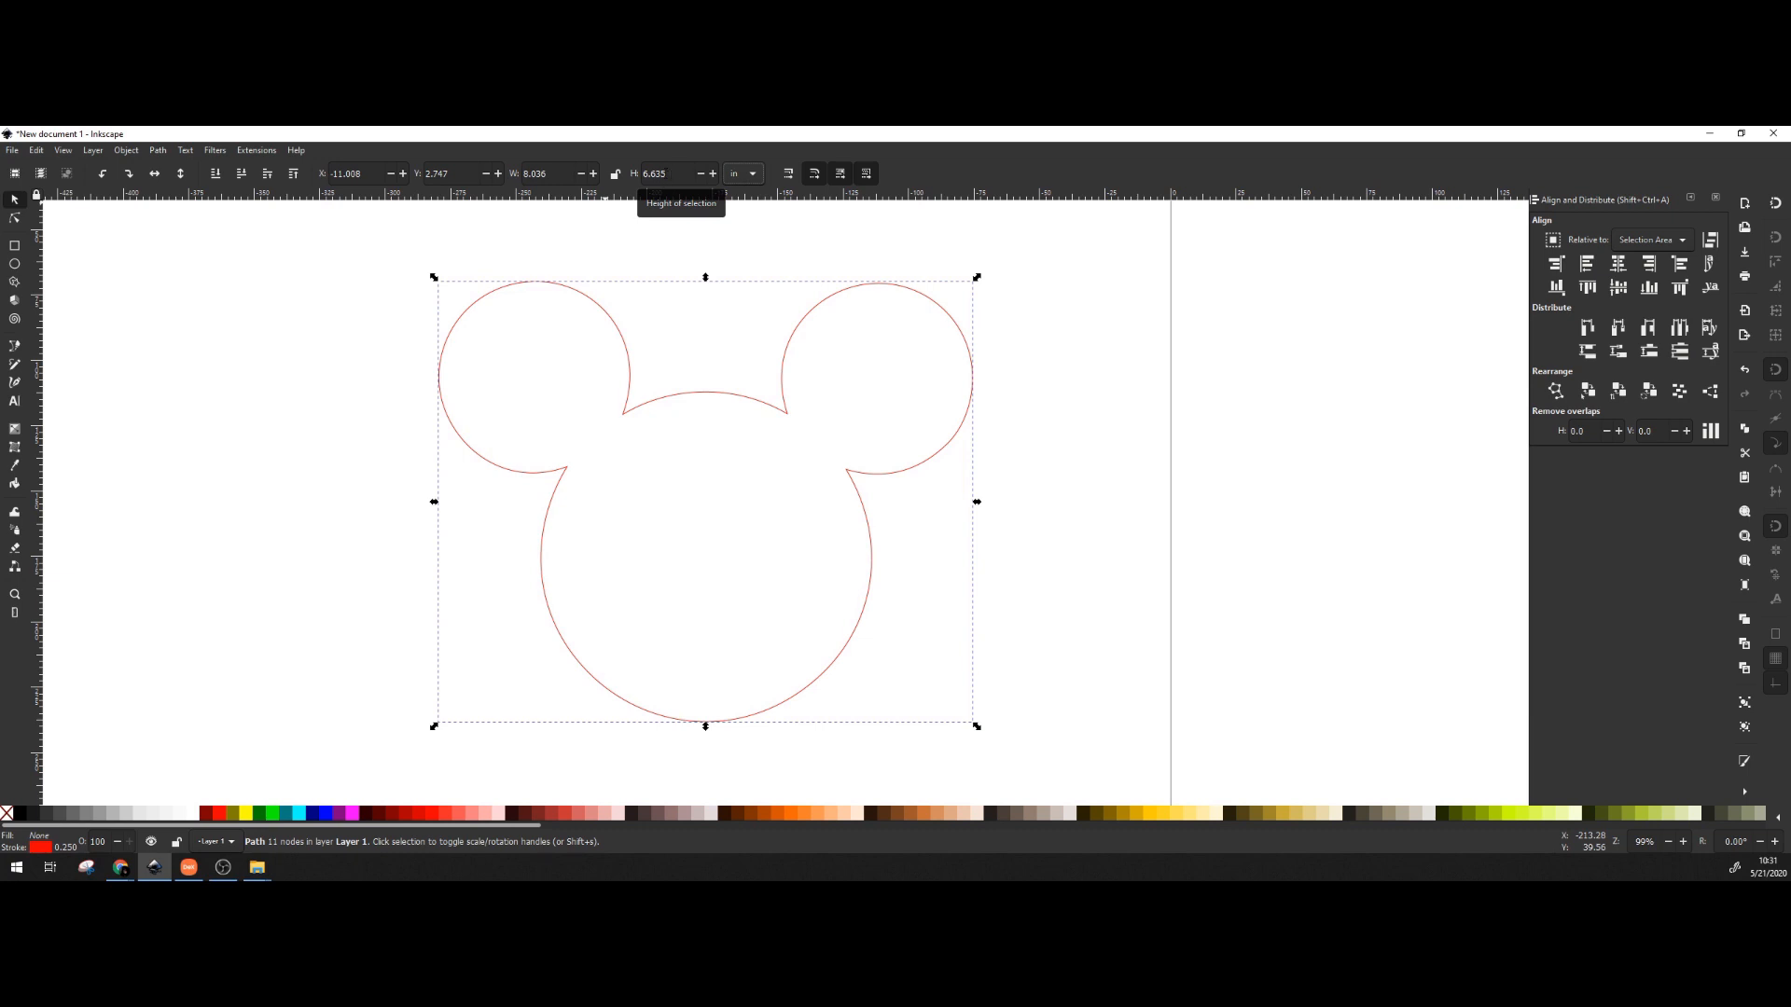
left_click(617, 172)
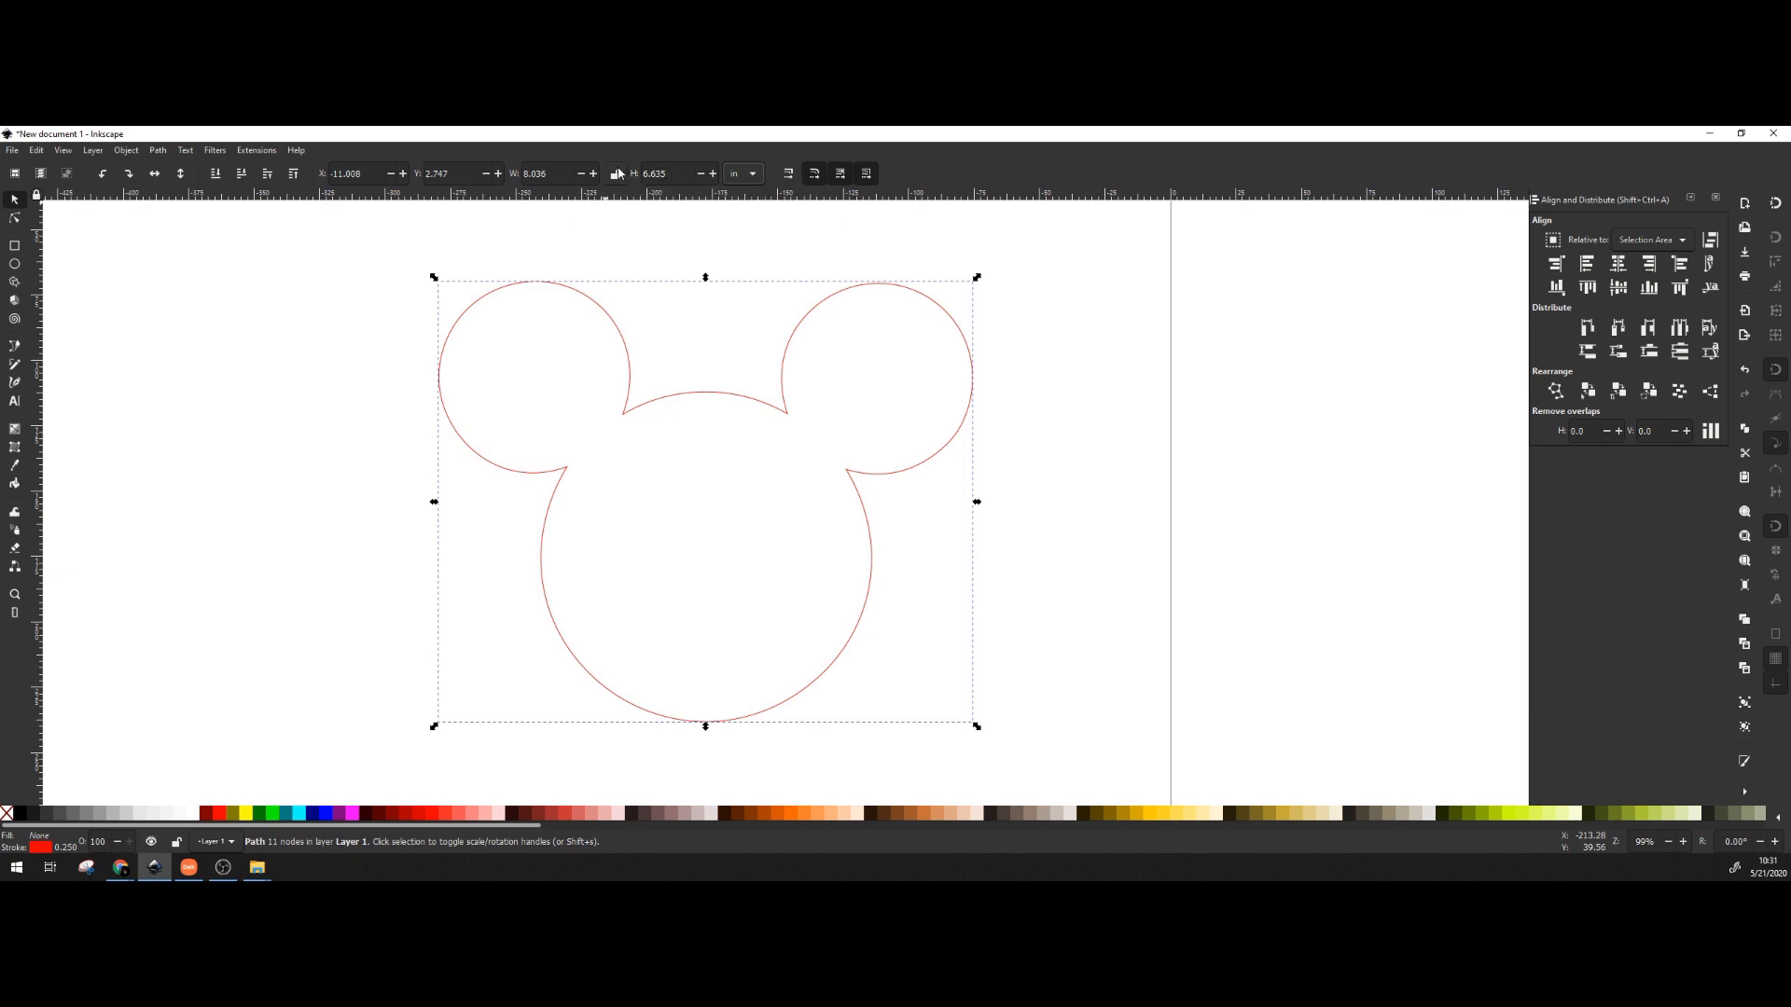
left_click(545, 174)
type("10")
key("Return")
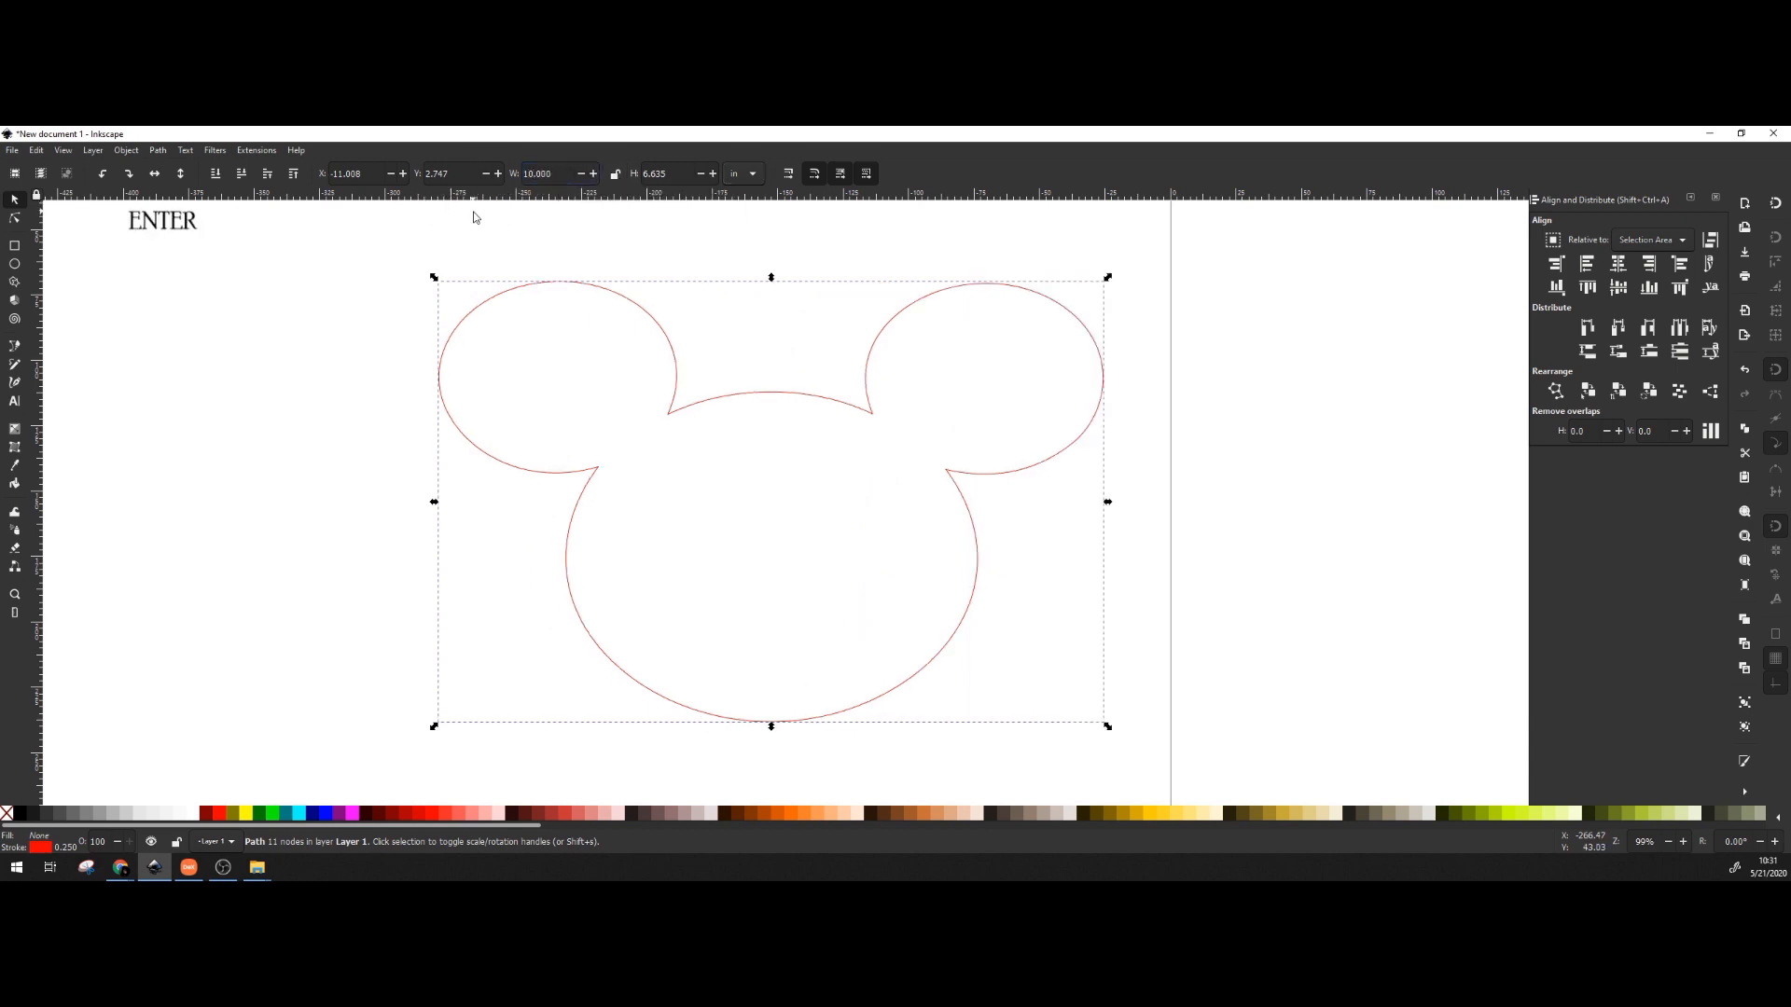
key("ctrl+z")
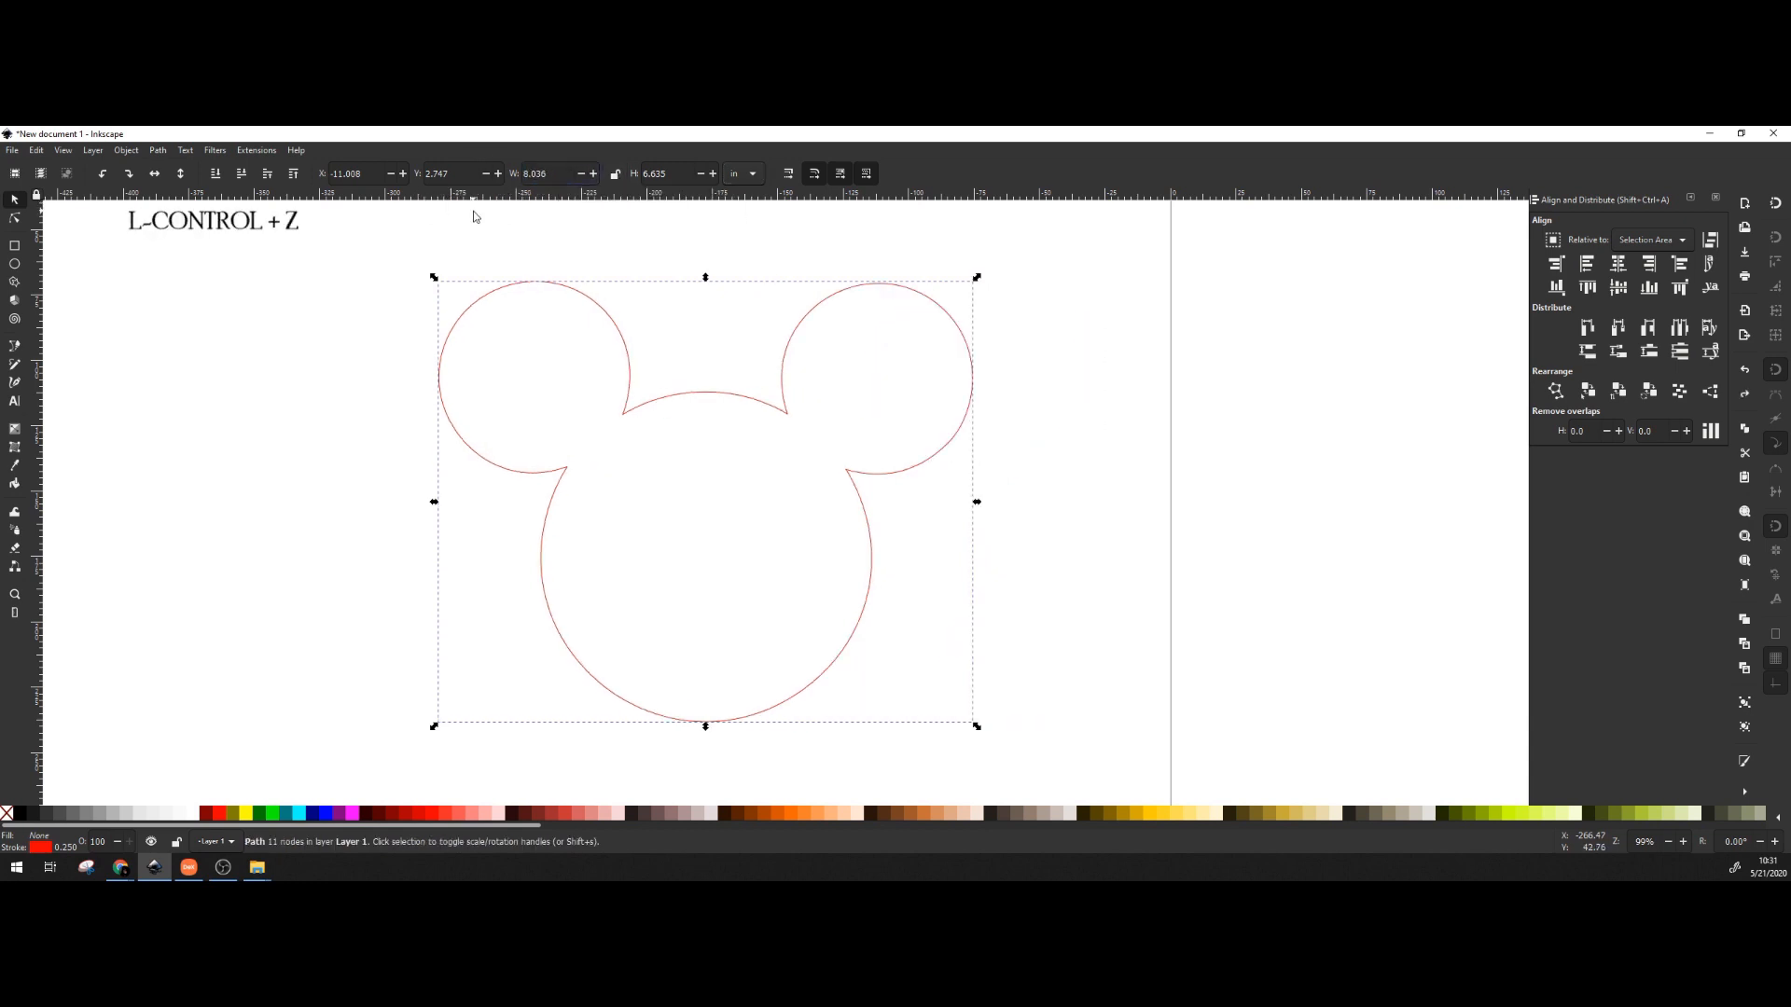
Lock width and height, try a proportional 10 in width, then undo it.
left_click(614, 174)
double_click(551, 175)
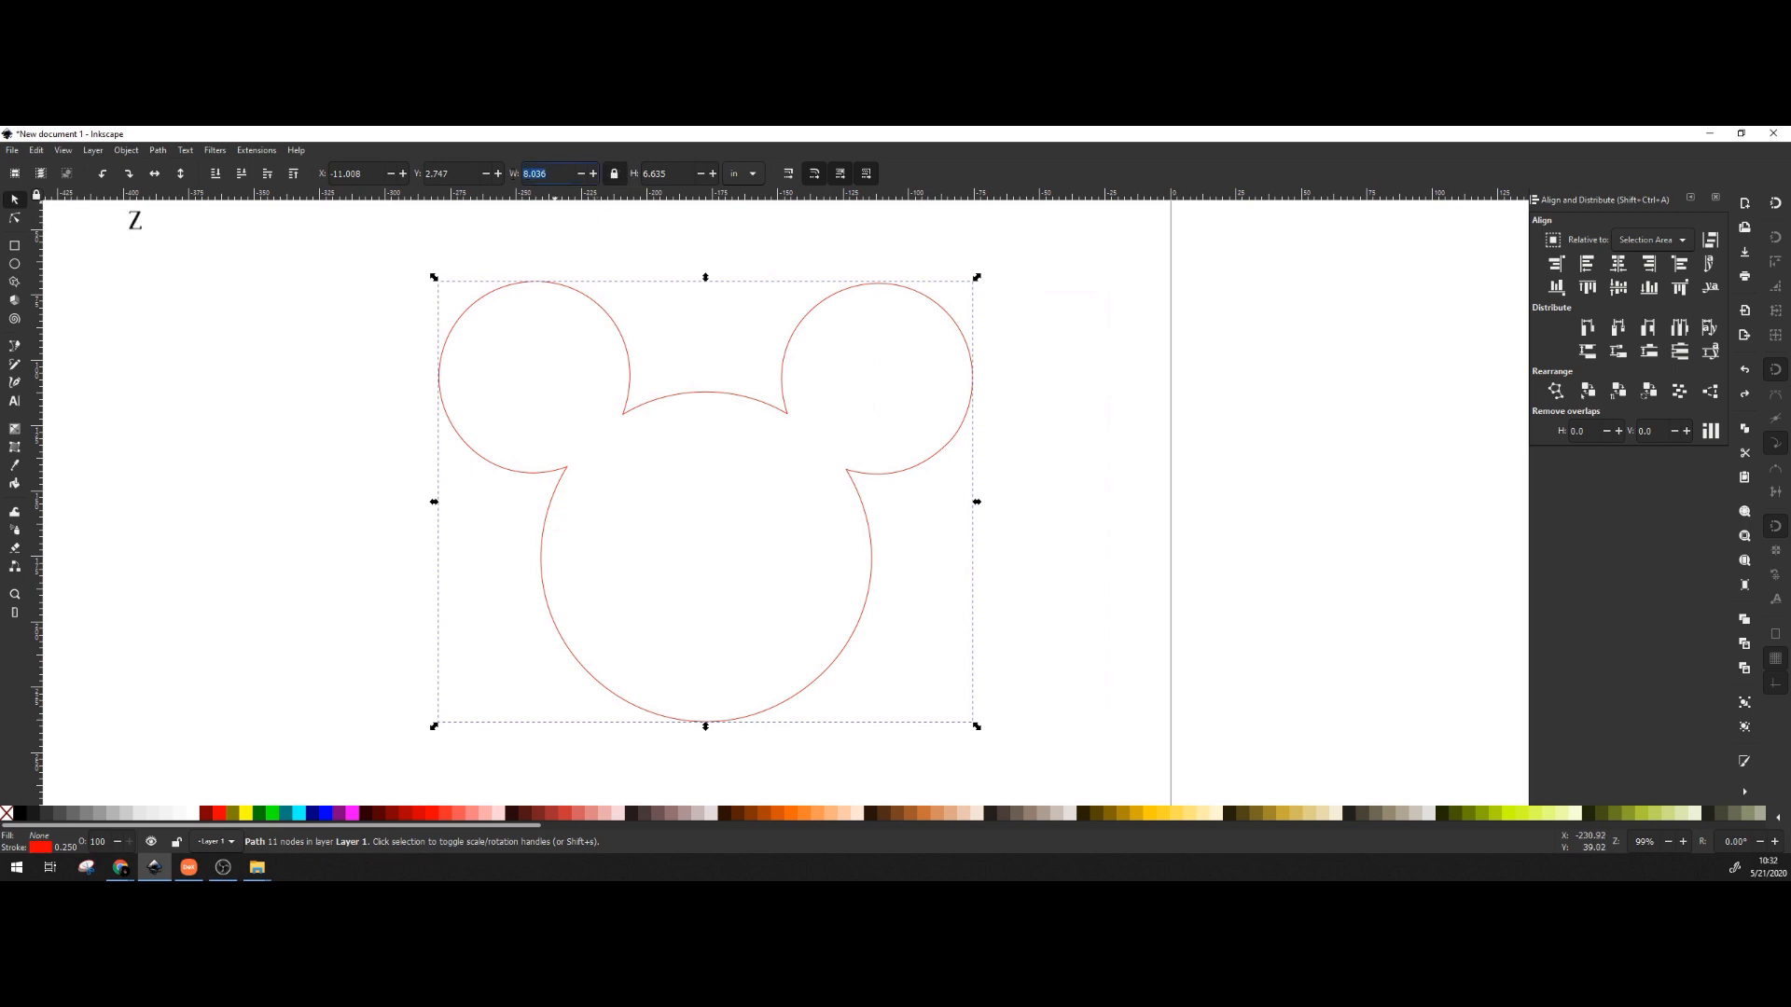
type("10")
key("Return")
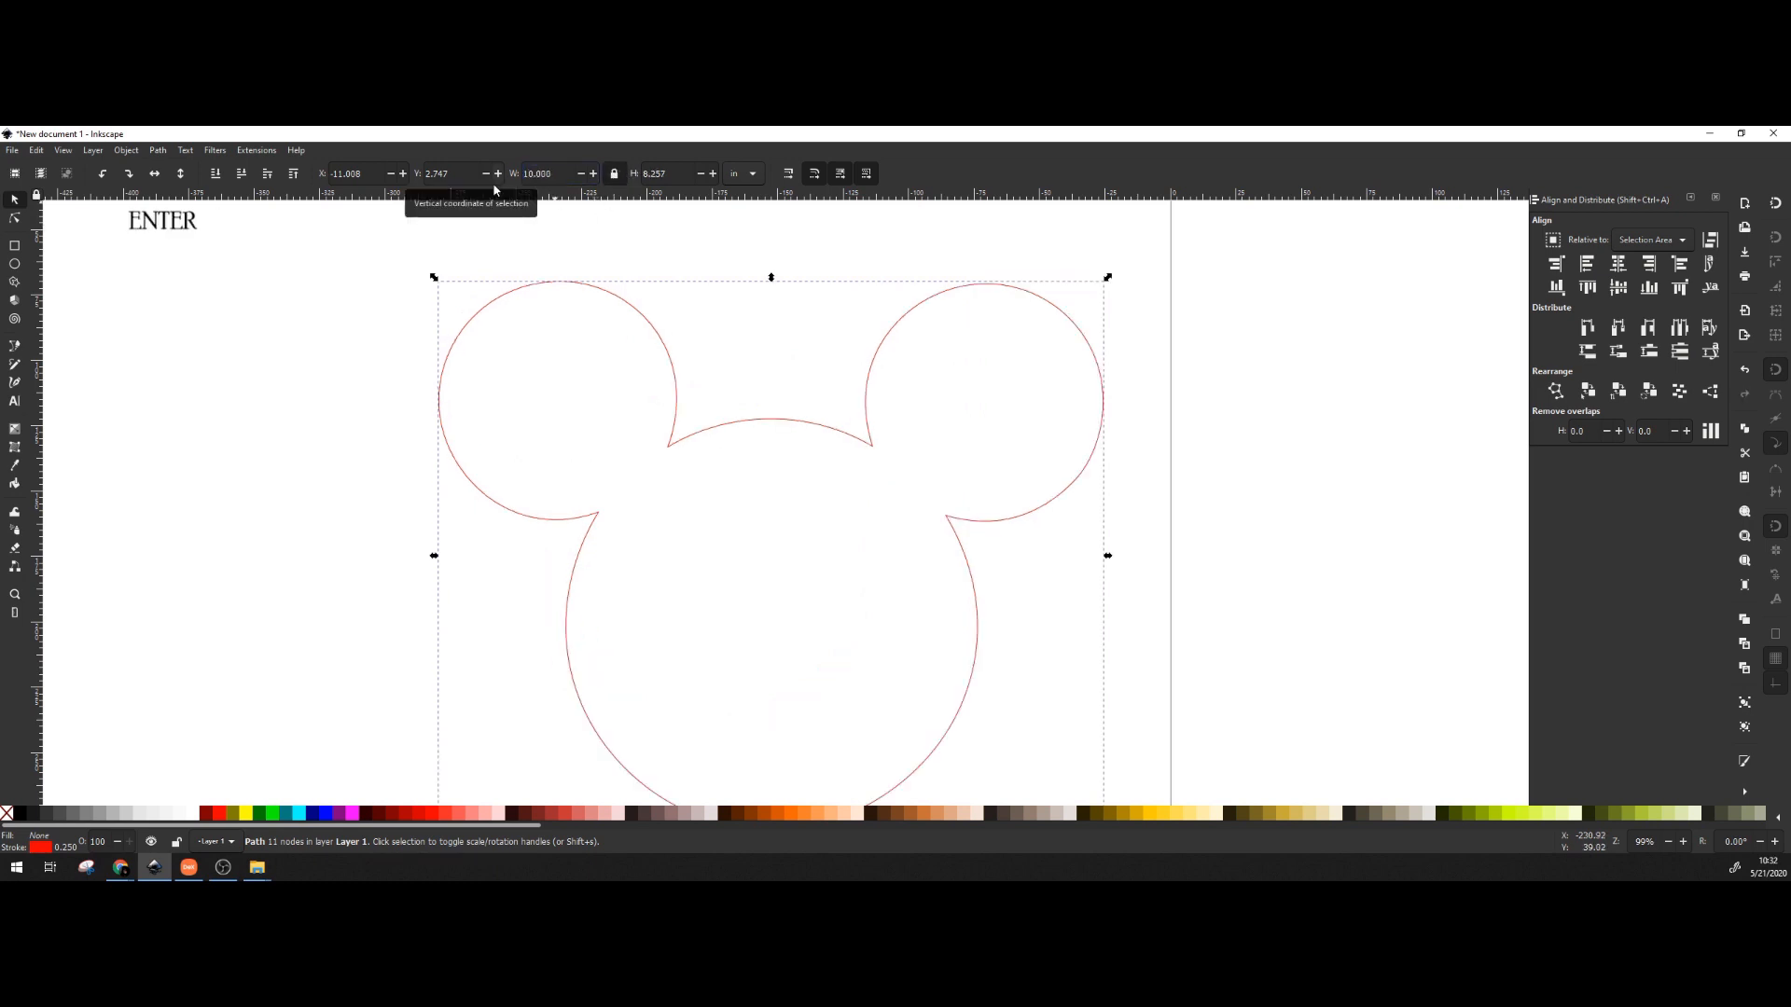
key("ctrl+z")
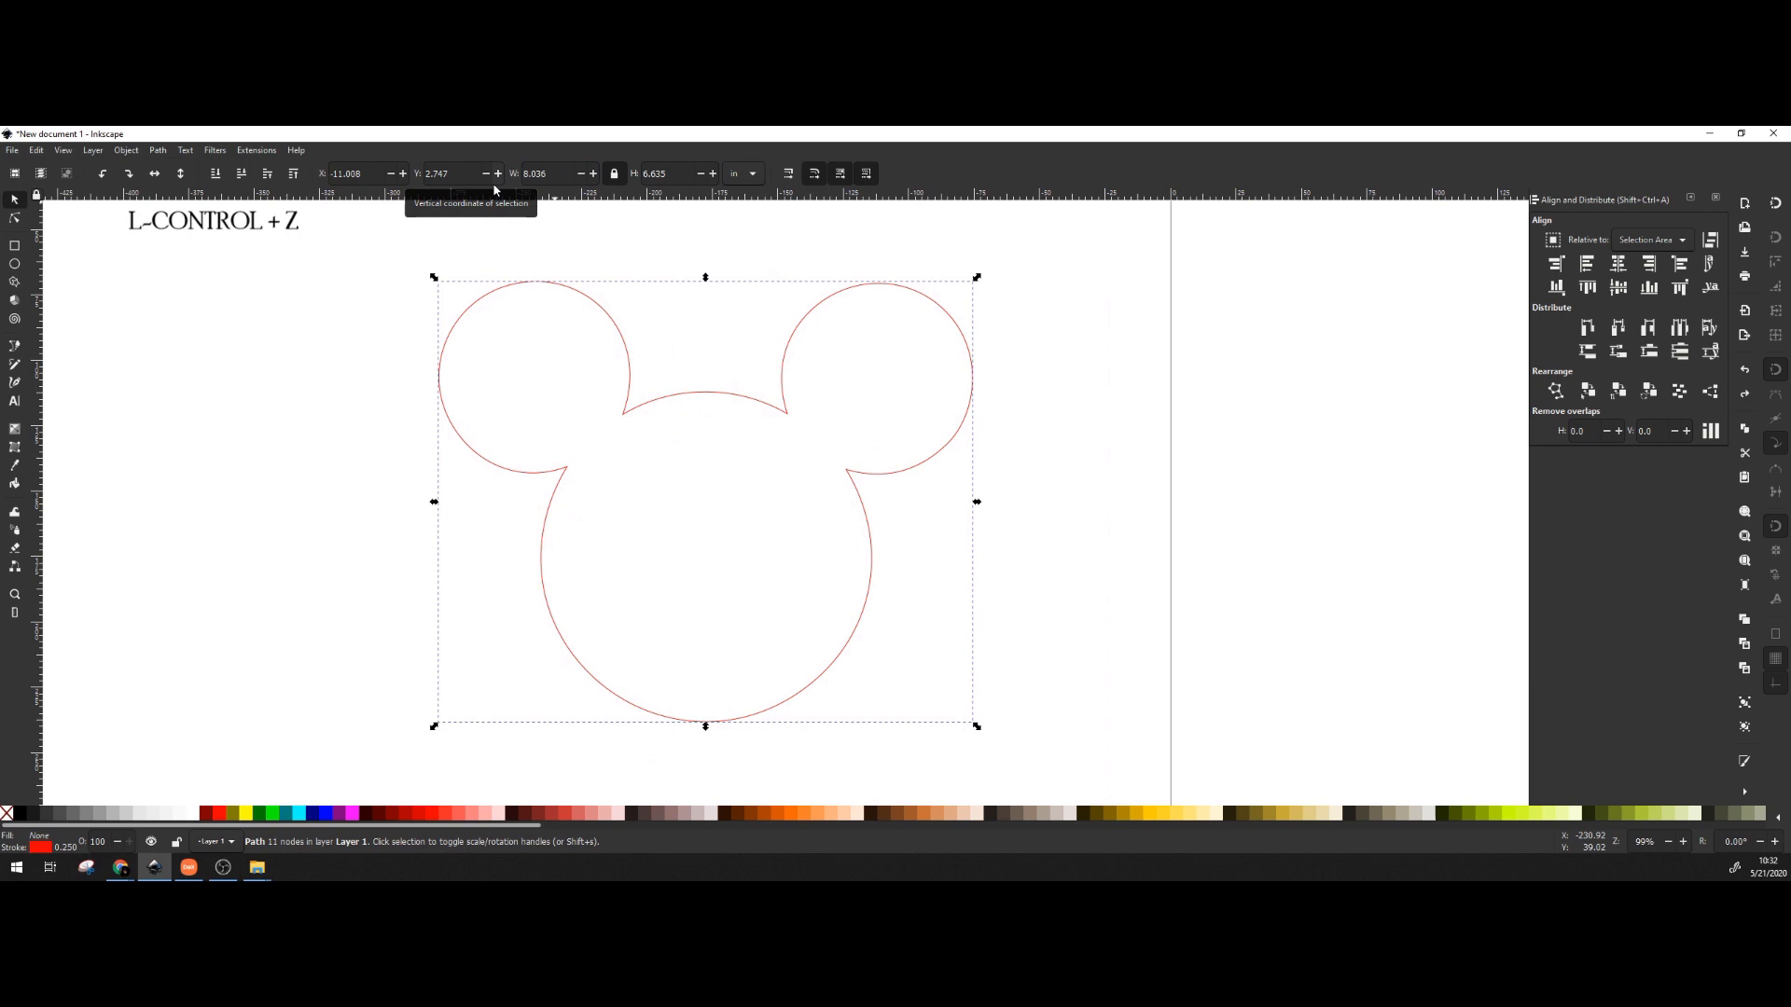
Set the locked width to 4 in, making the head 4.000 × 3.303 in.
double_click(555, 170)
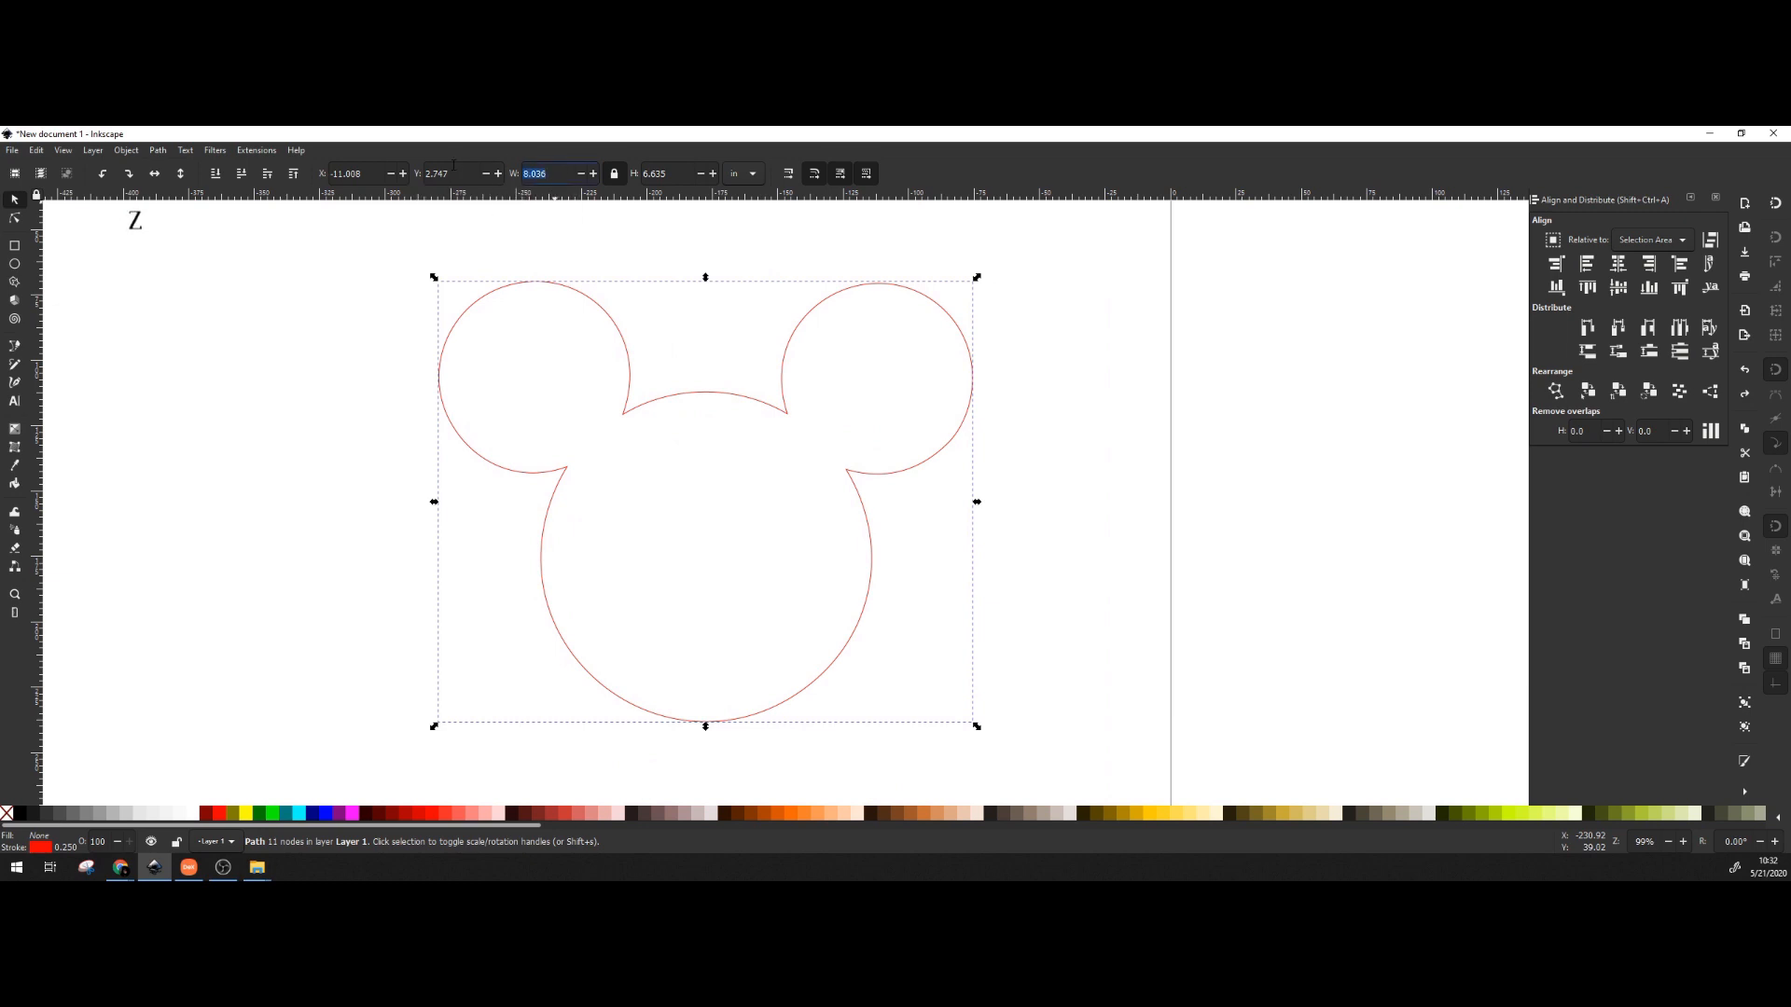
type("4")
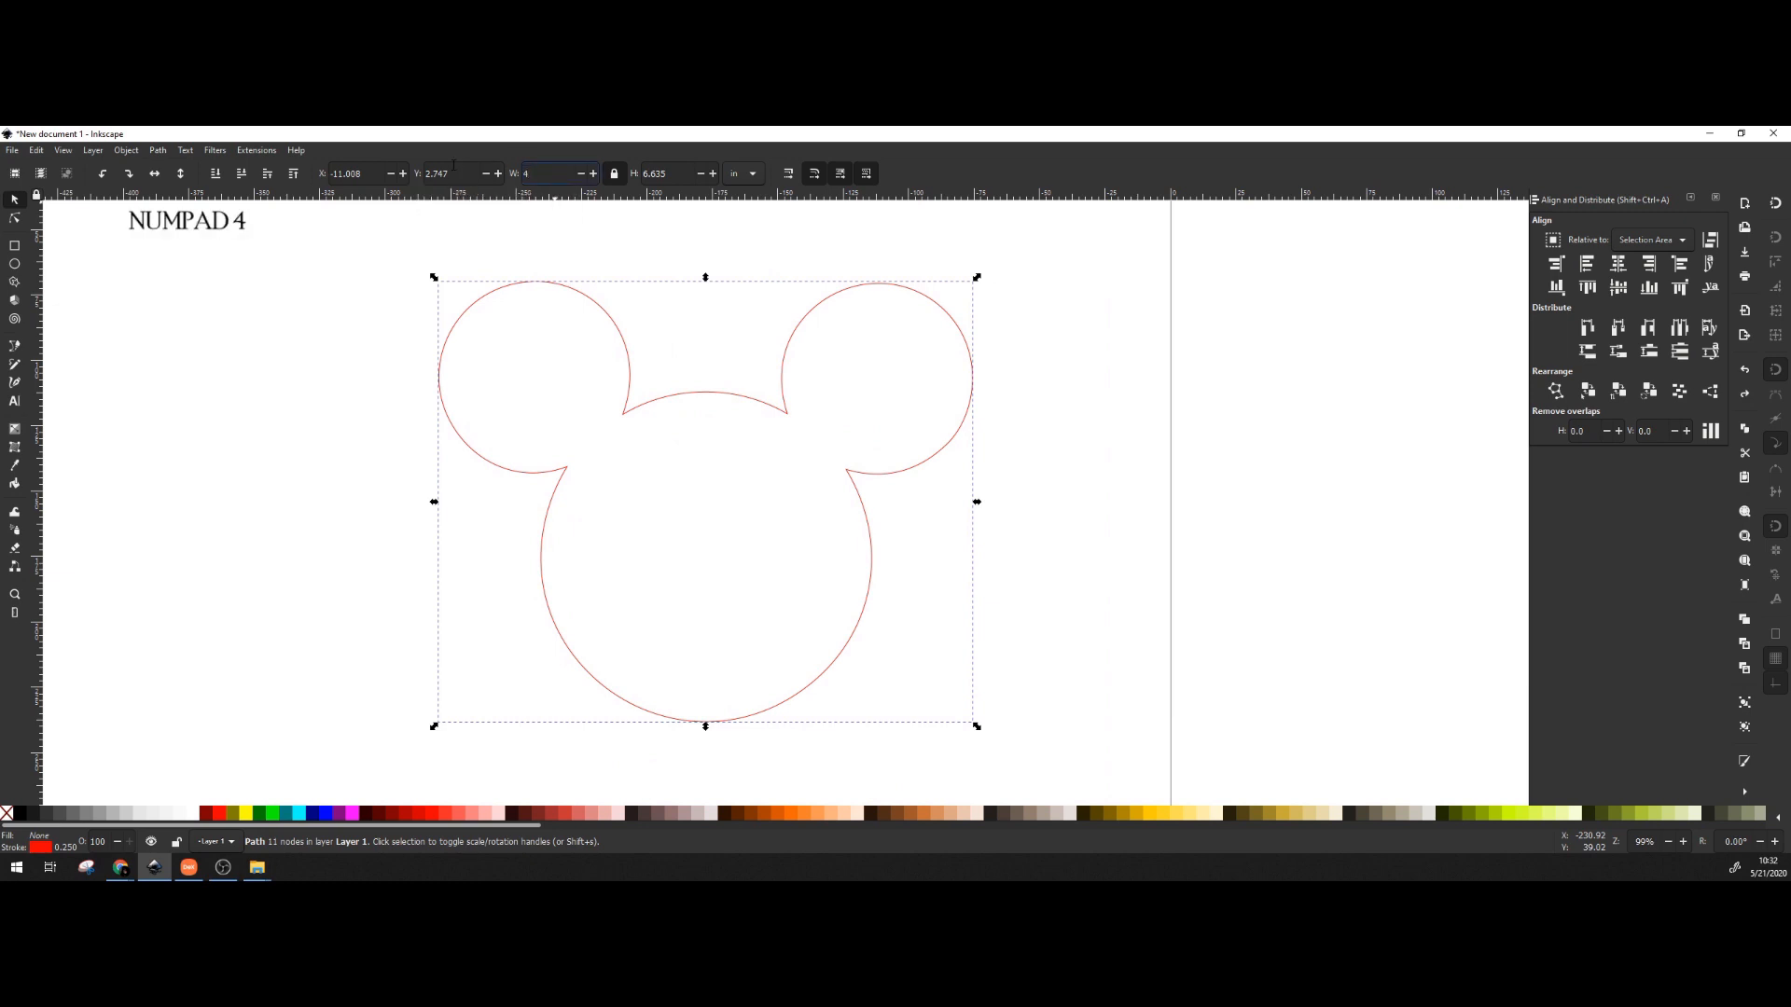
key("Return")
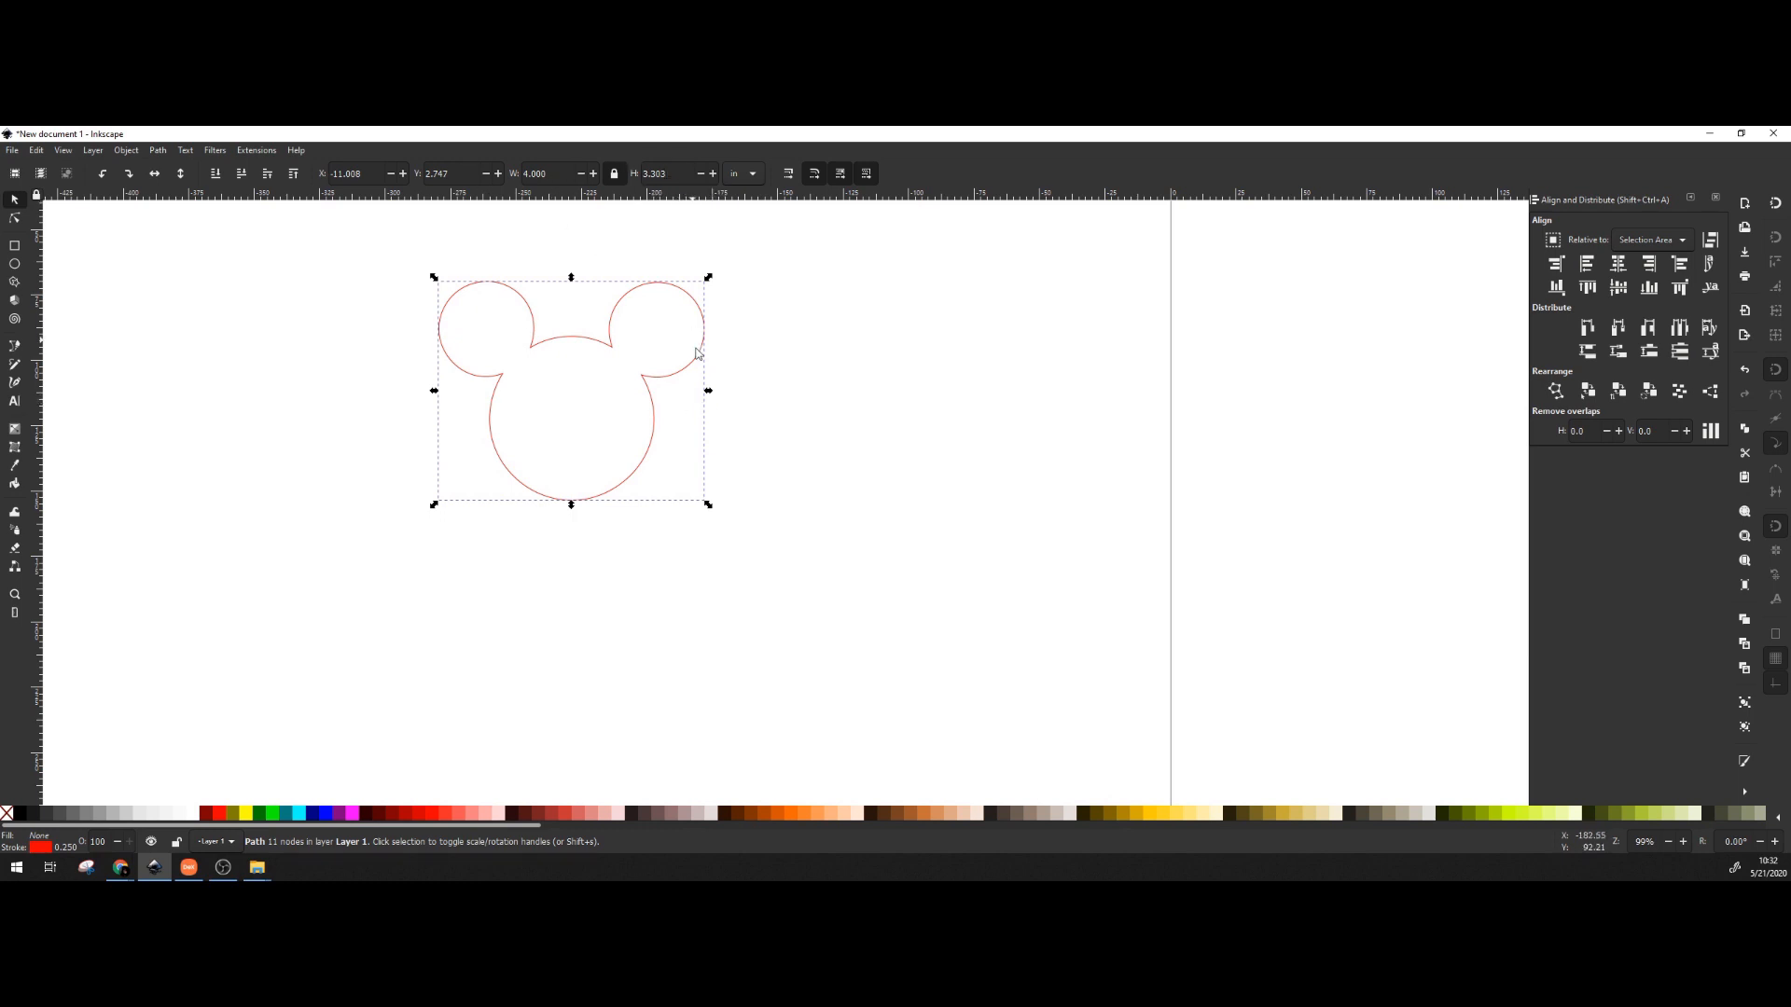
scroll(846, 401, "up", 1)
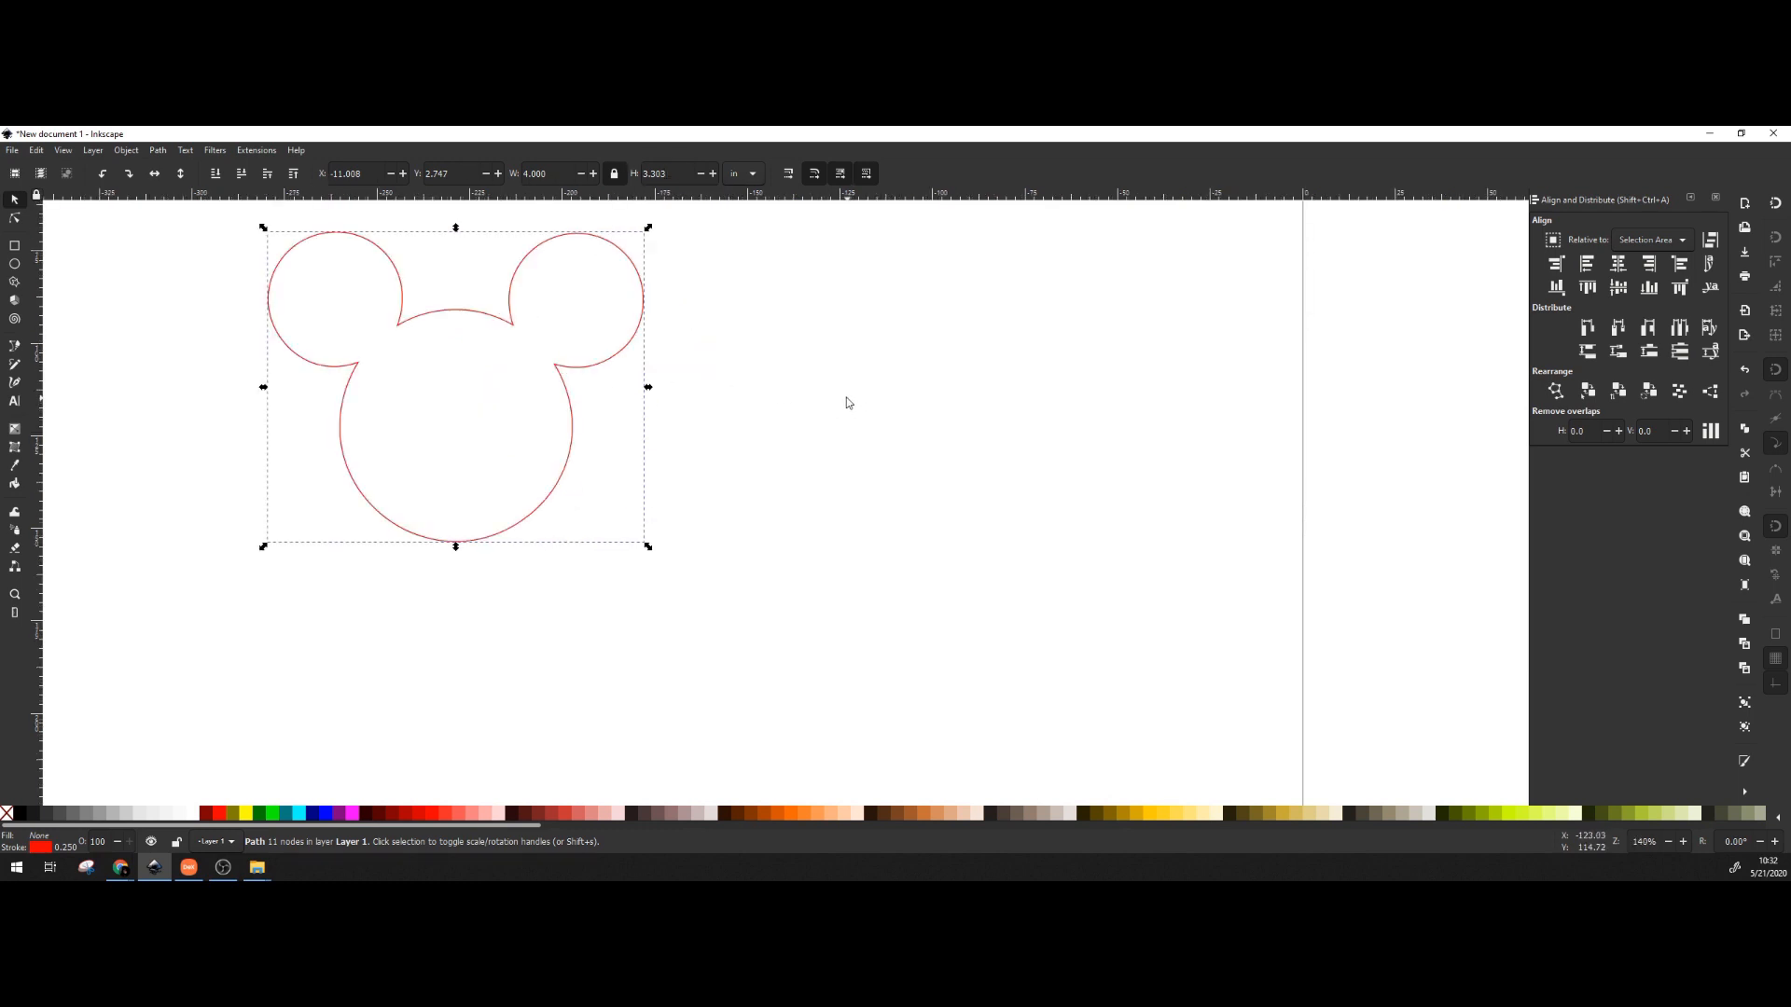
Drag the resized head onto the page's top-left corner, at X 0.146 in, Y 0.095 in.
scroll(845, 399, "down", 5)
left_click(537, 479)
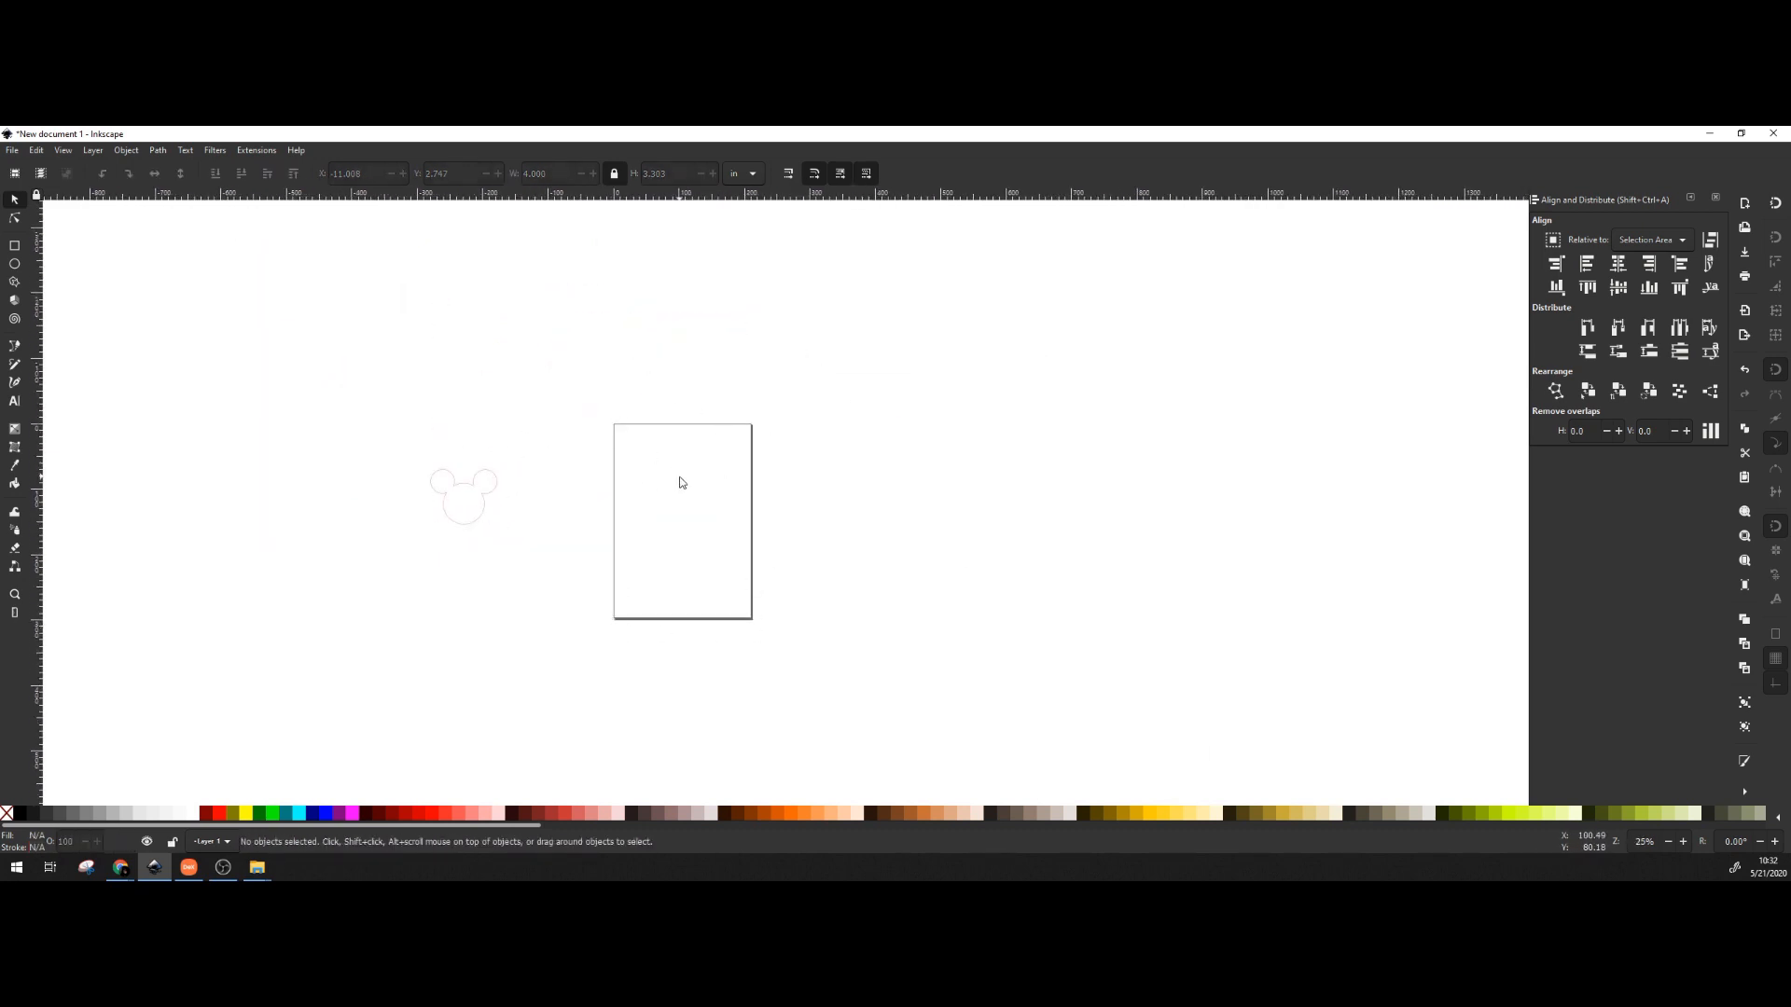
left_click_drag(483, 497, 669, 455)
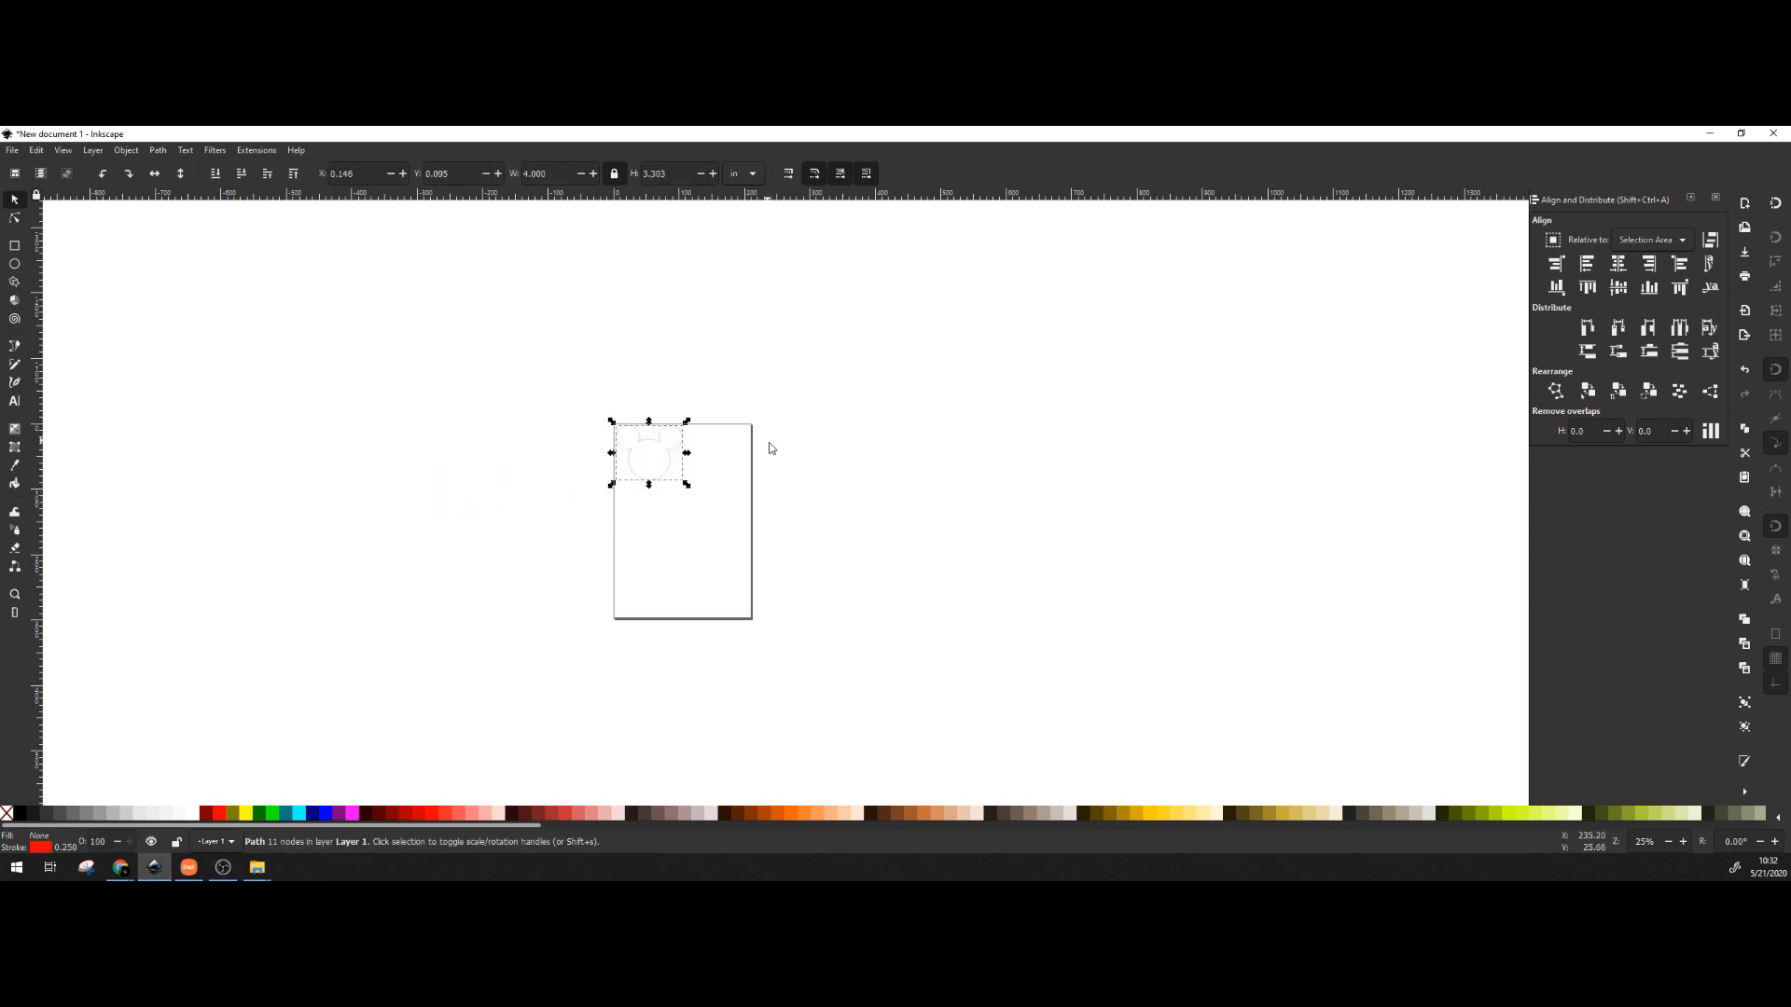
scroll(656, 452, "up", 4, "ctrl")
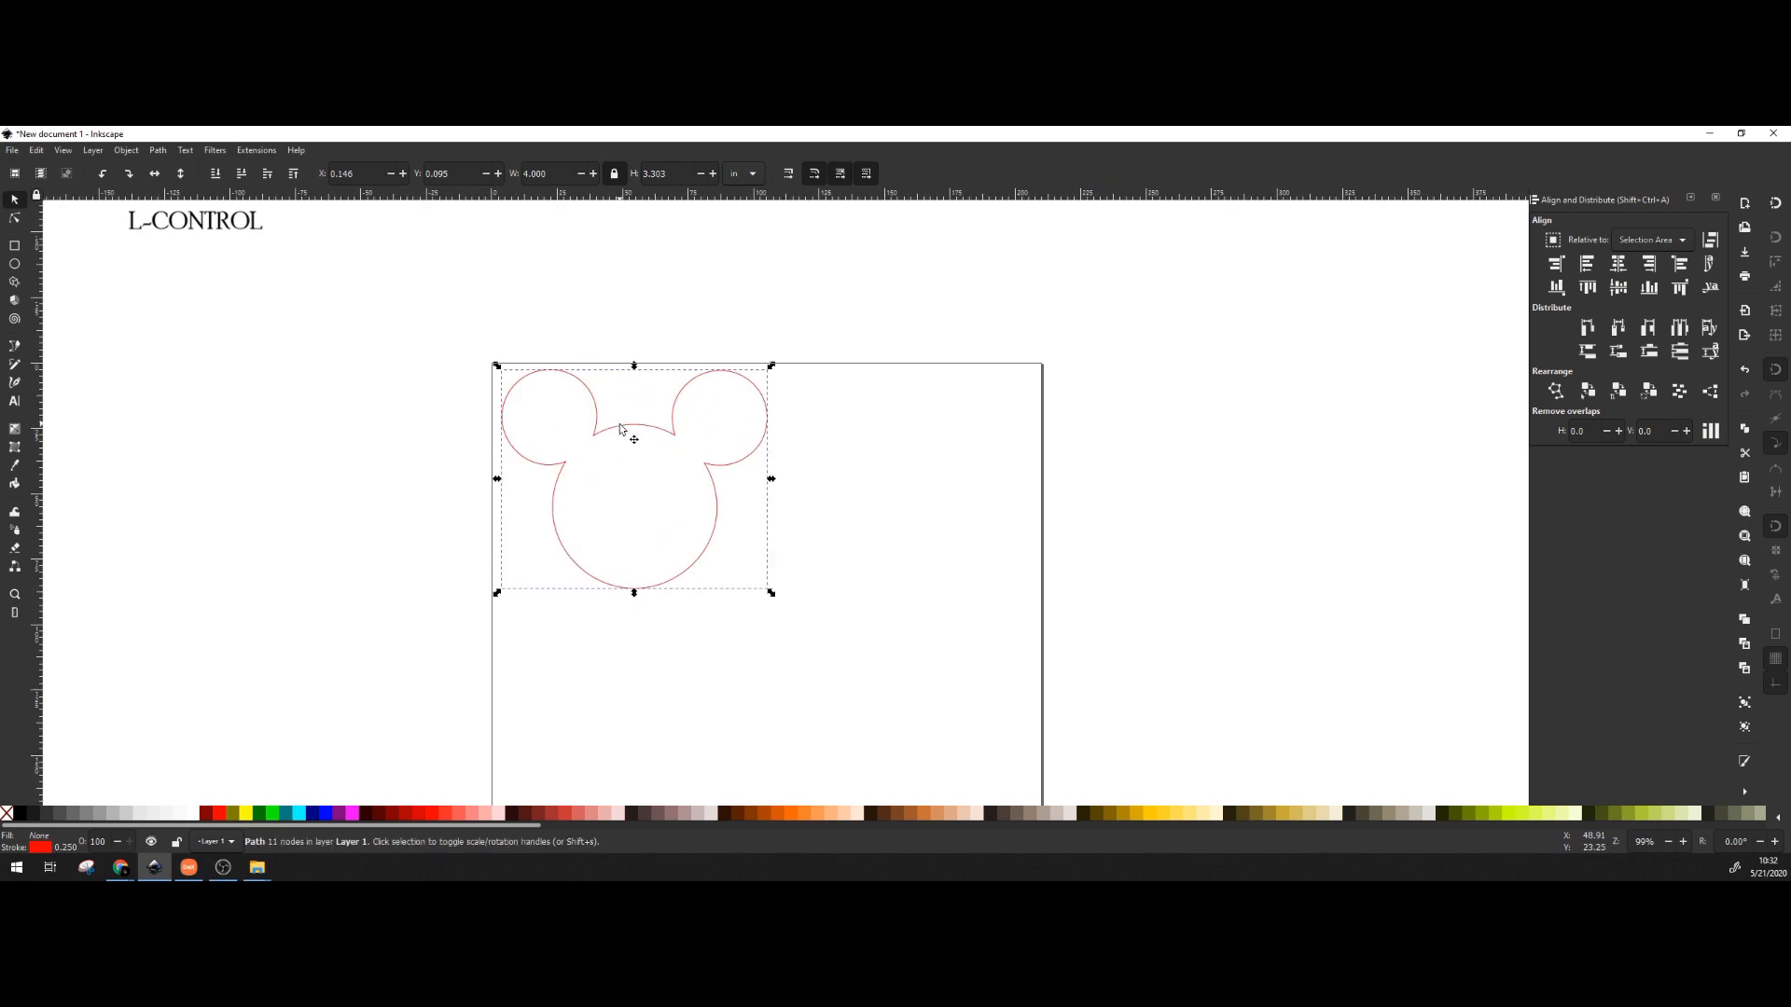
left_click_drag(618, 430, 791, 415)
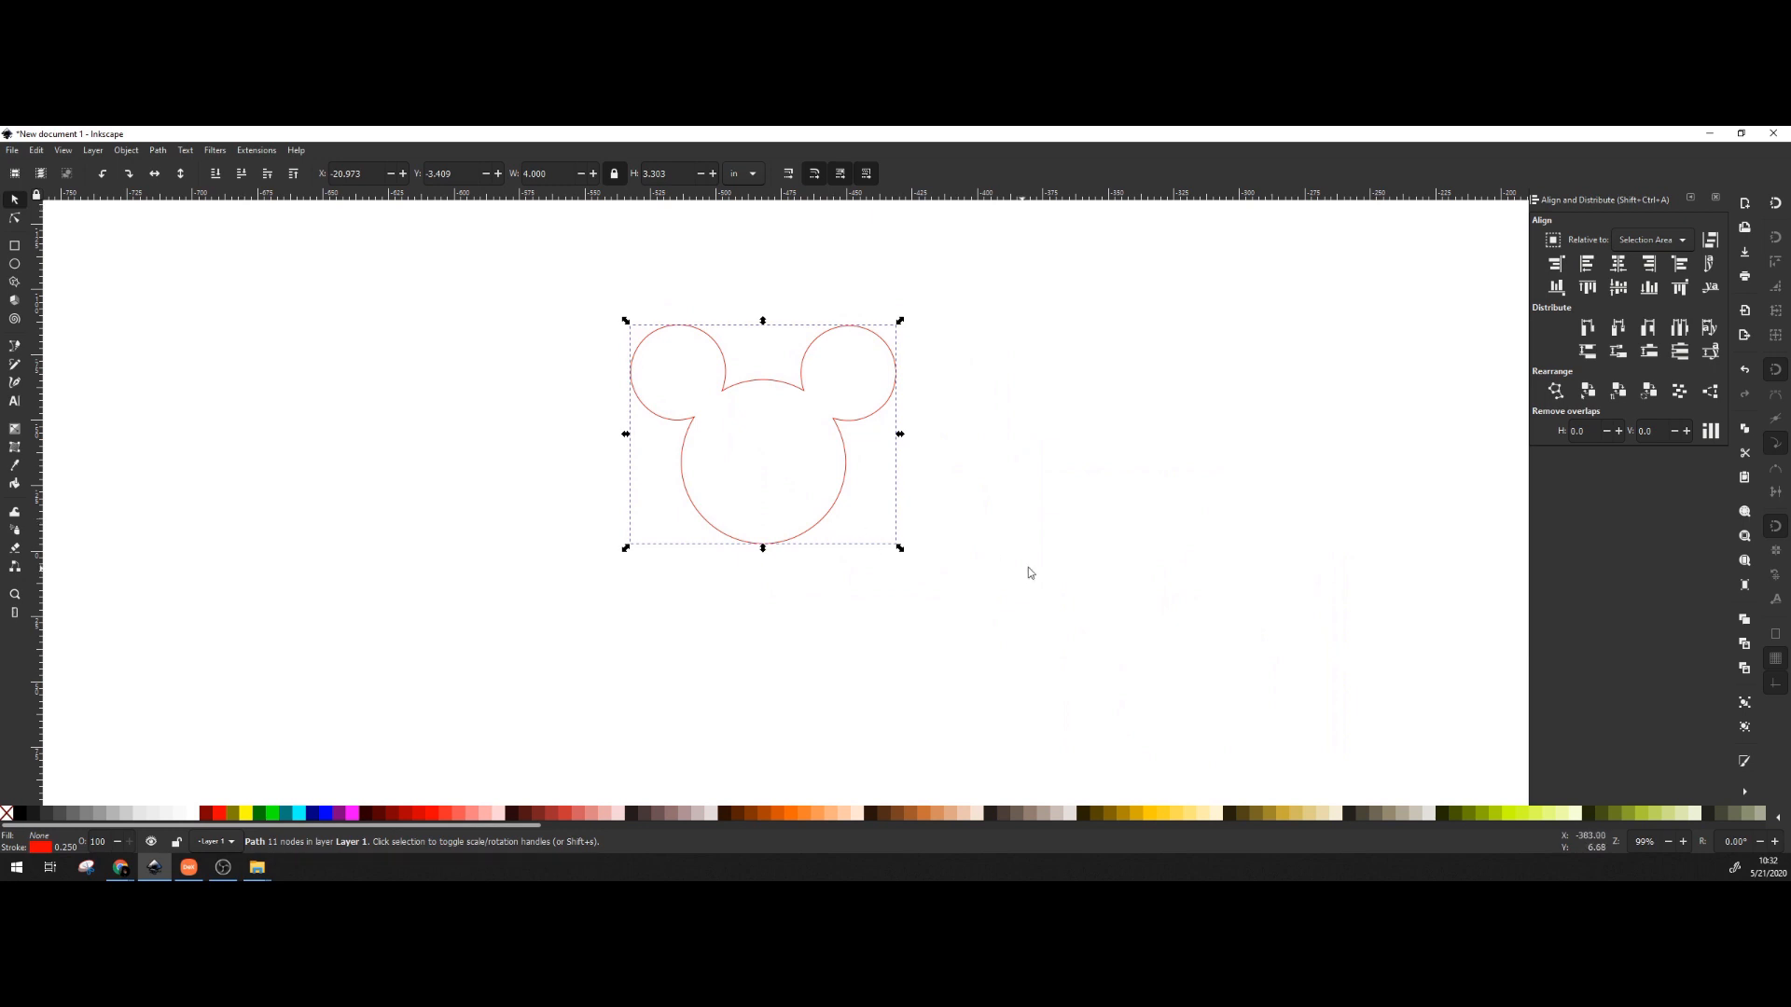
Resize the page to the selected head outline (101.600 × 83.896 mm) and close the Text and Font panel.
key("ctrl+shift+r")
key("ctrl+shift+t")
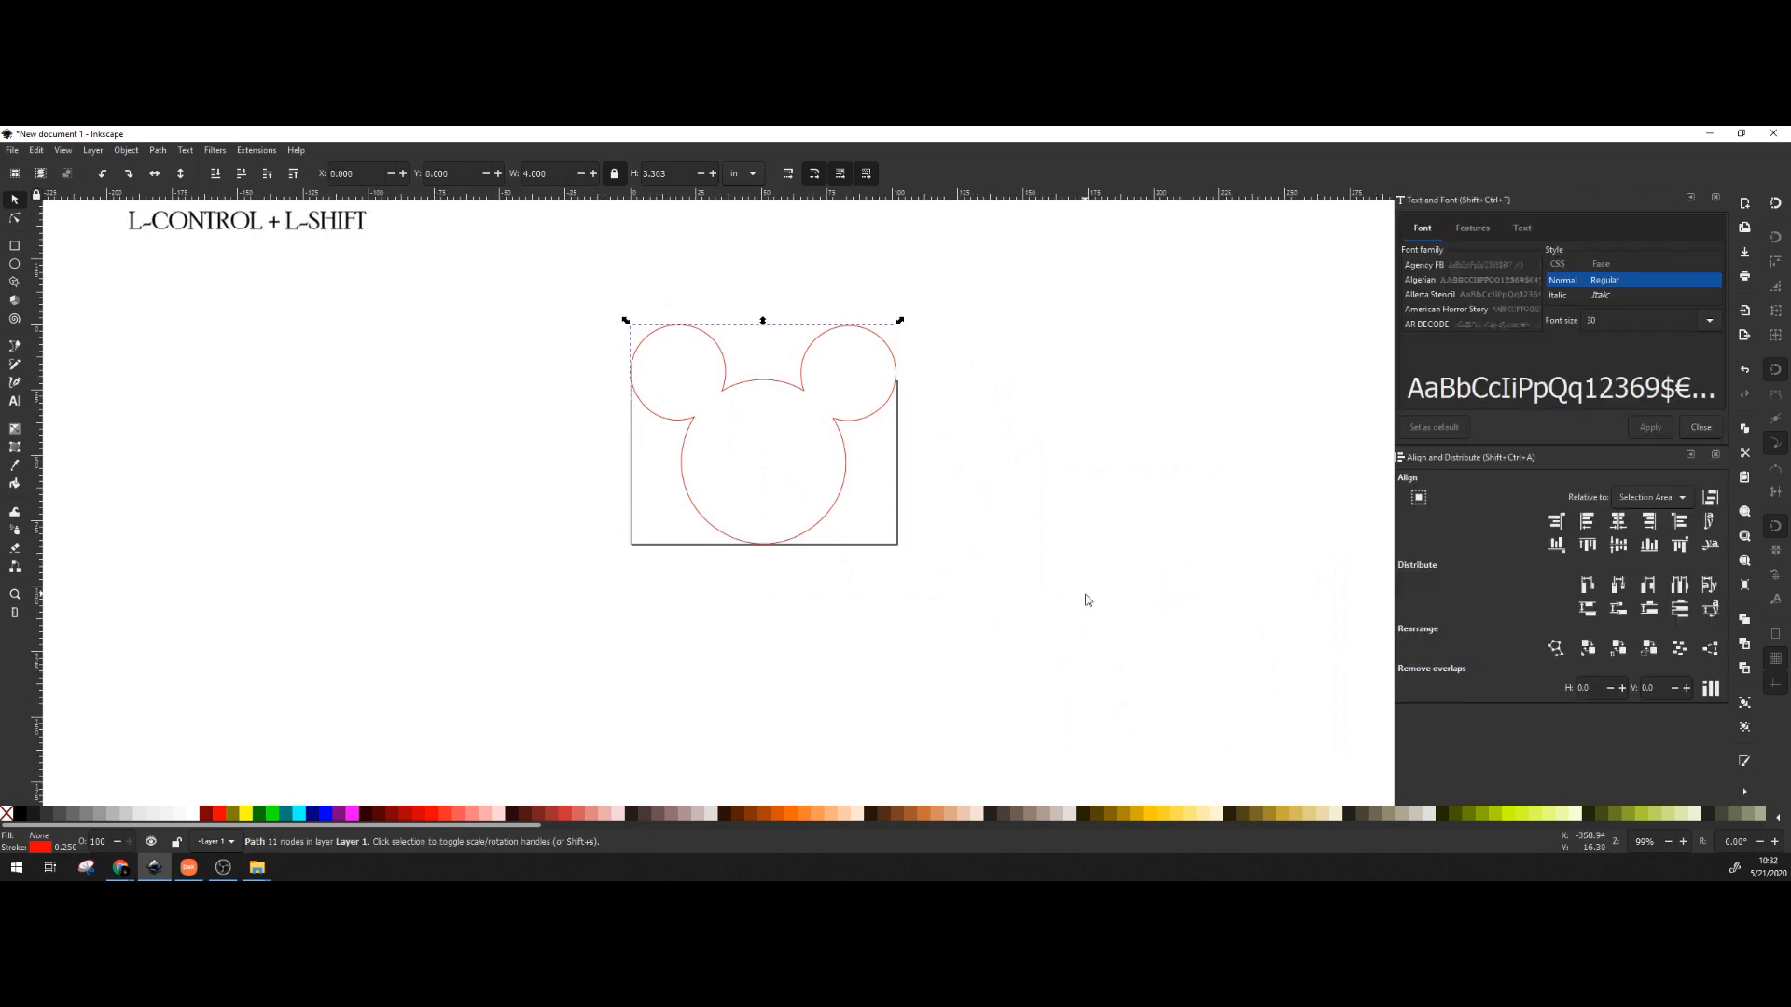
left_click(1715, 197)
left_click_drag(807, 386, 1255, 469)
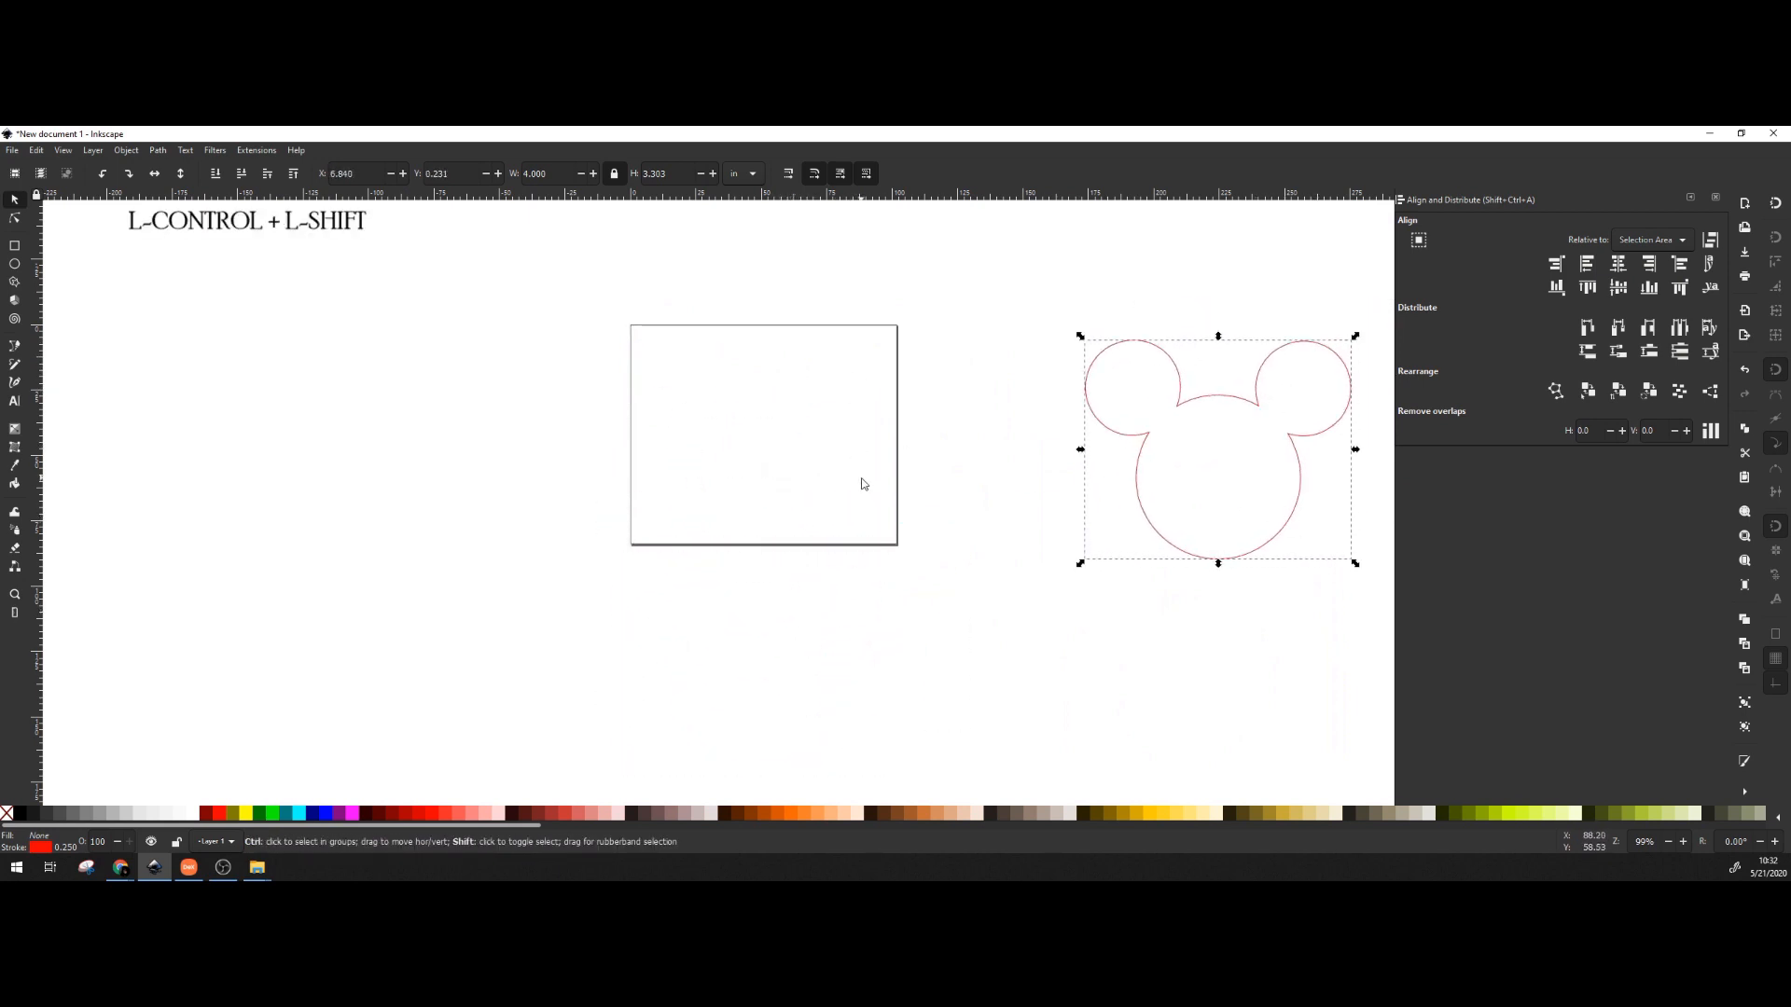
key("ctrl+shift+r")
left_click(882, 463)
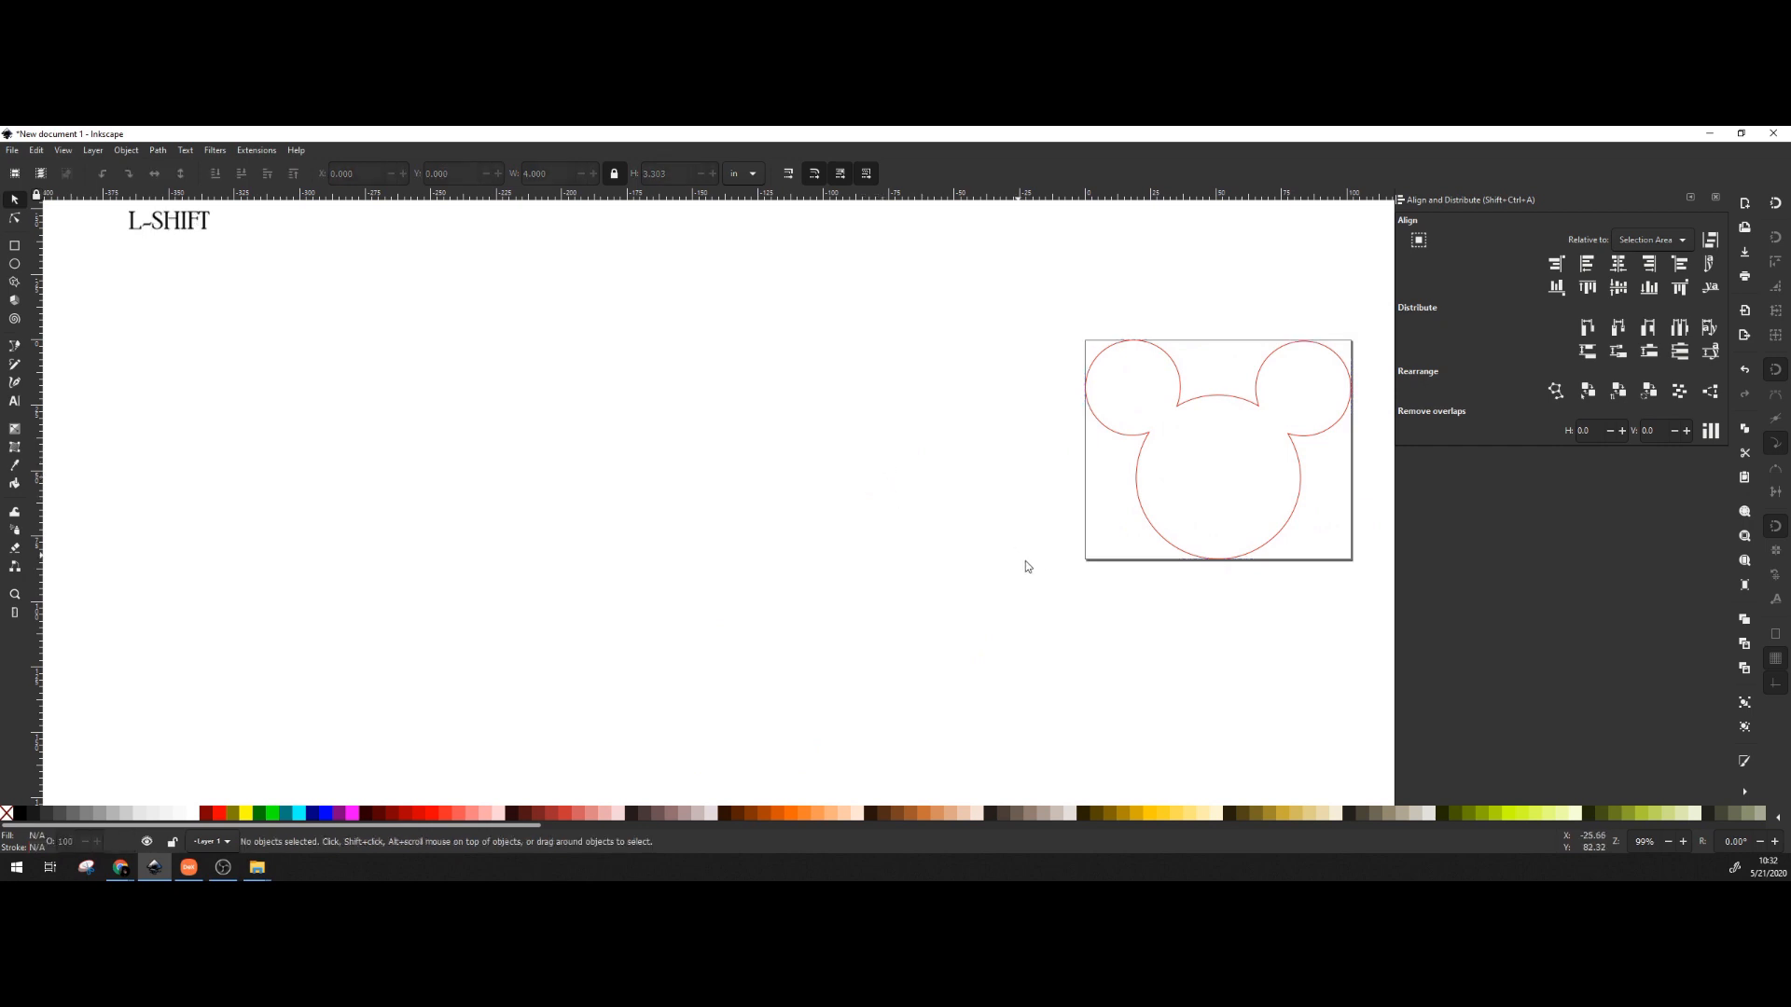
left_click_drag(1025, 454, 592, 495)
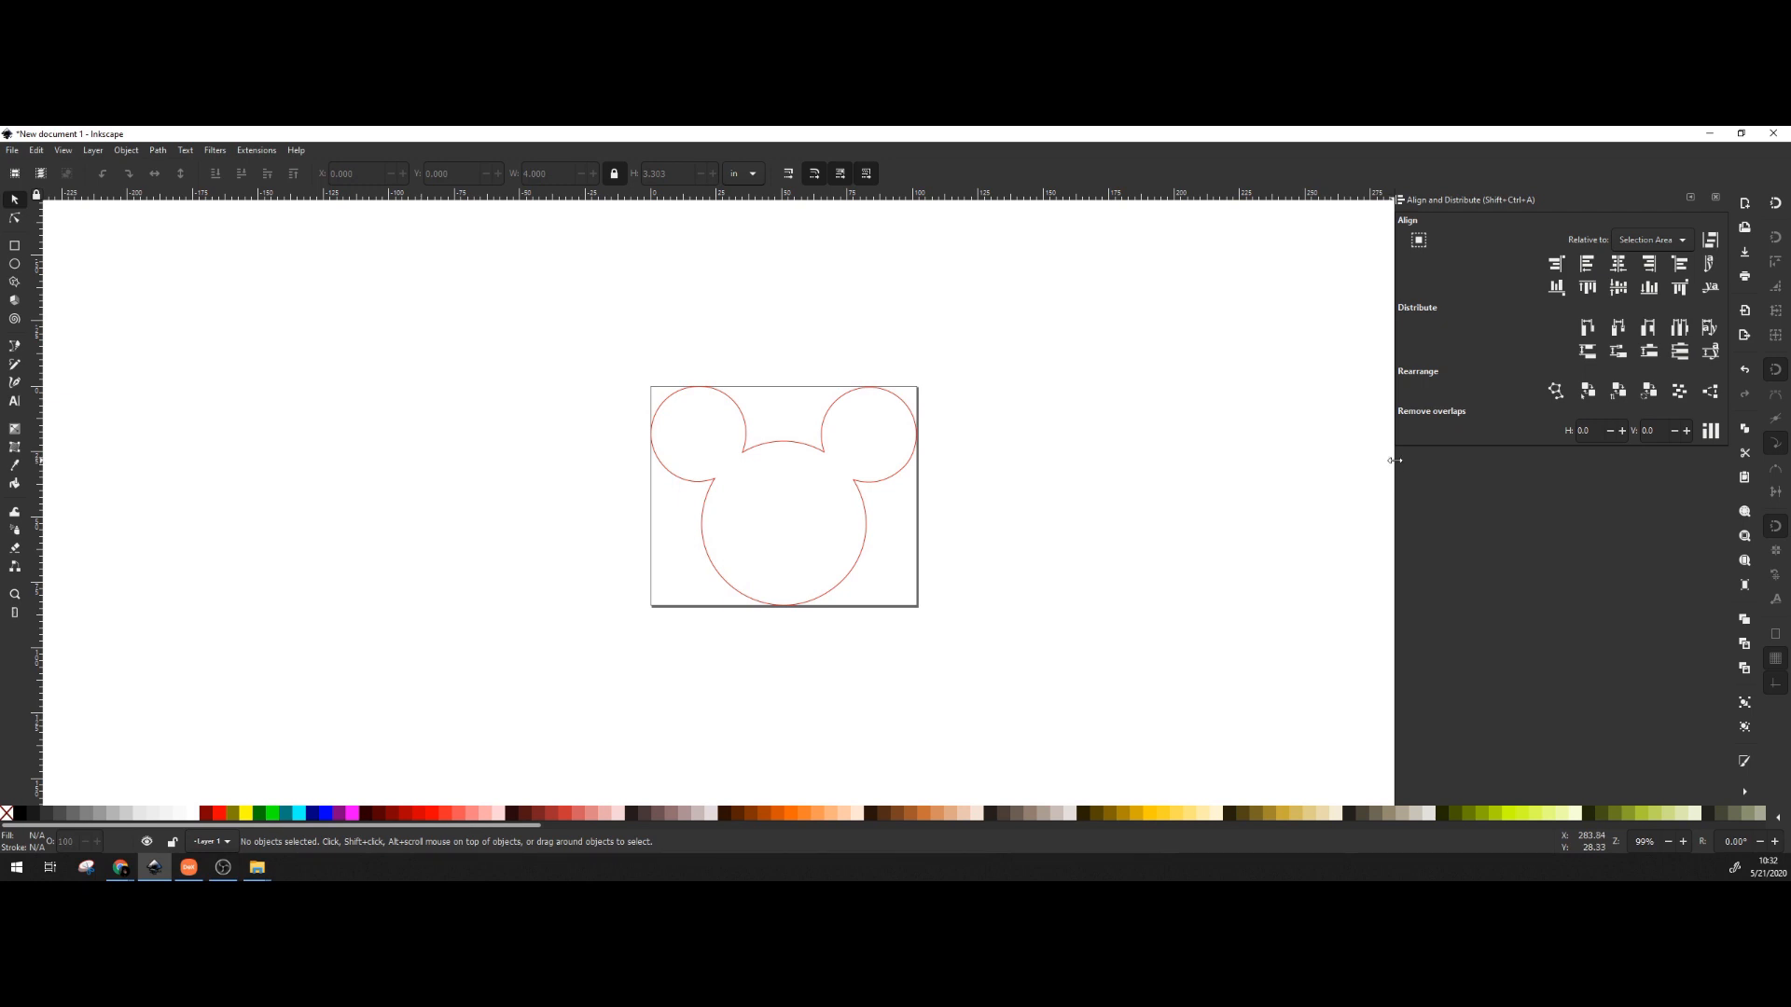
left_click_drag(1395, 460, 1530, 459)
key("shift+s")
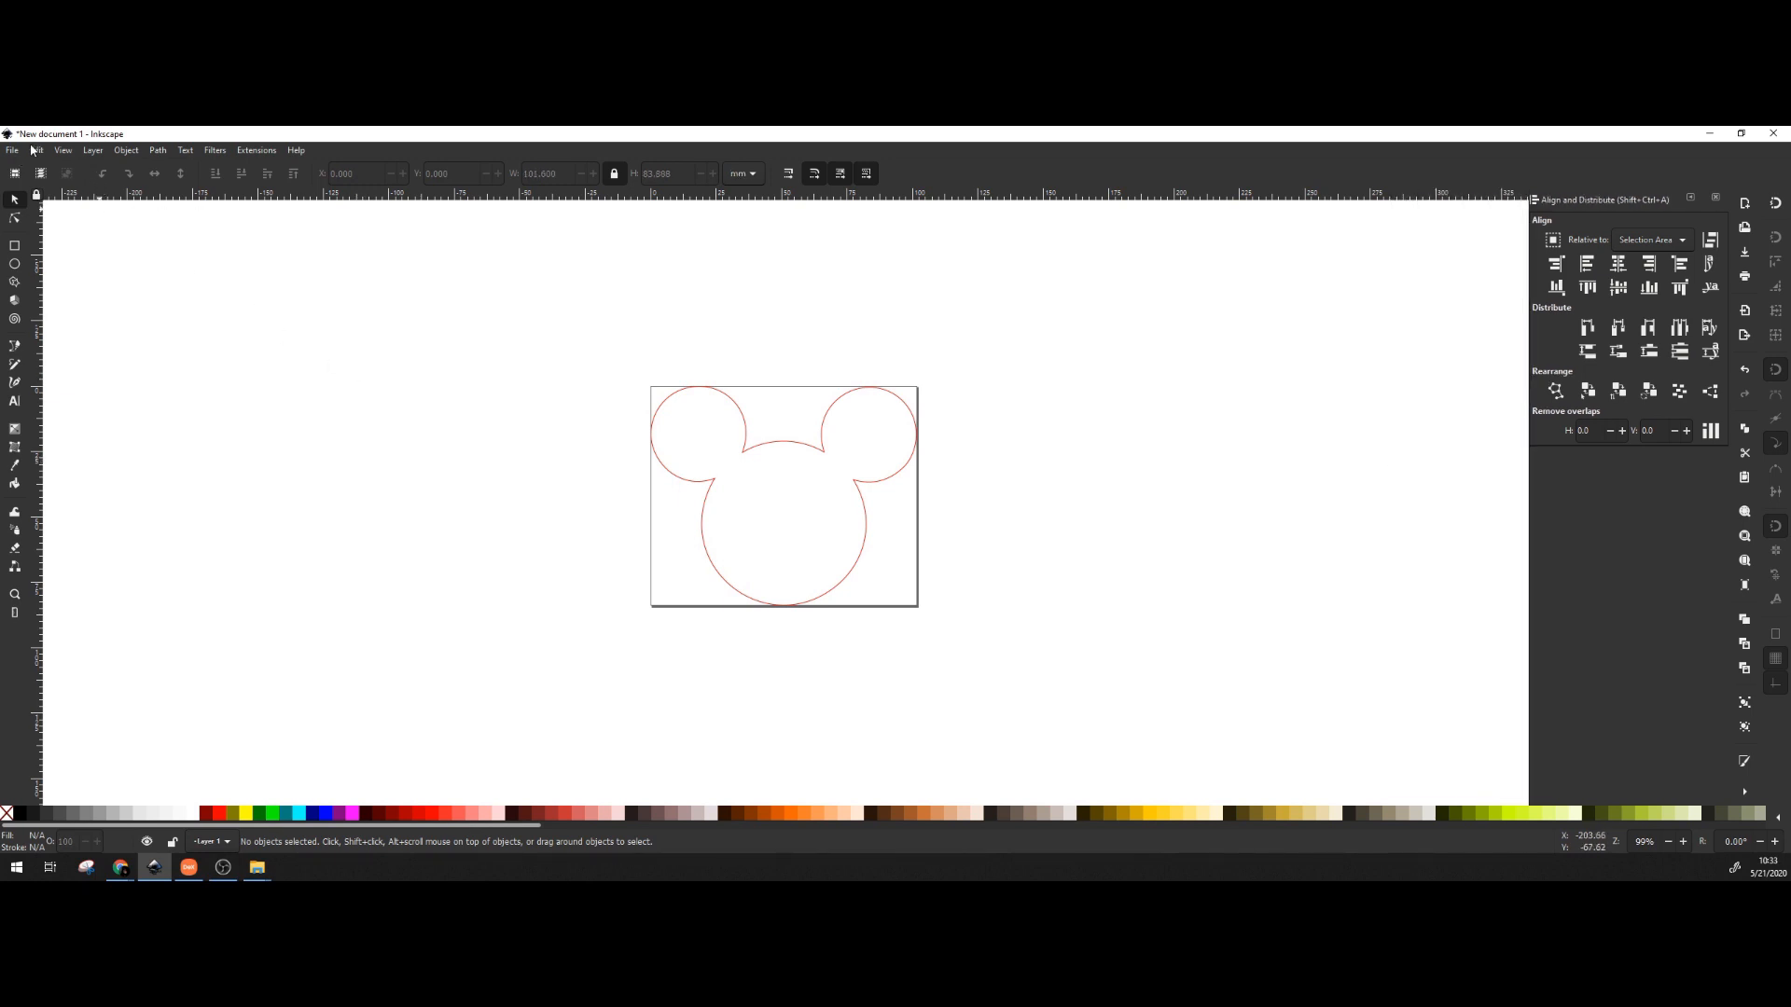
Start Save As and browse into the Desktop's temp folder, keeping the Inkscape SVG type.
left_click(13, 151)
left_click(65, 267)
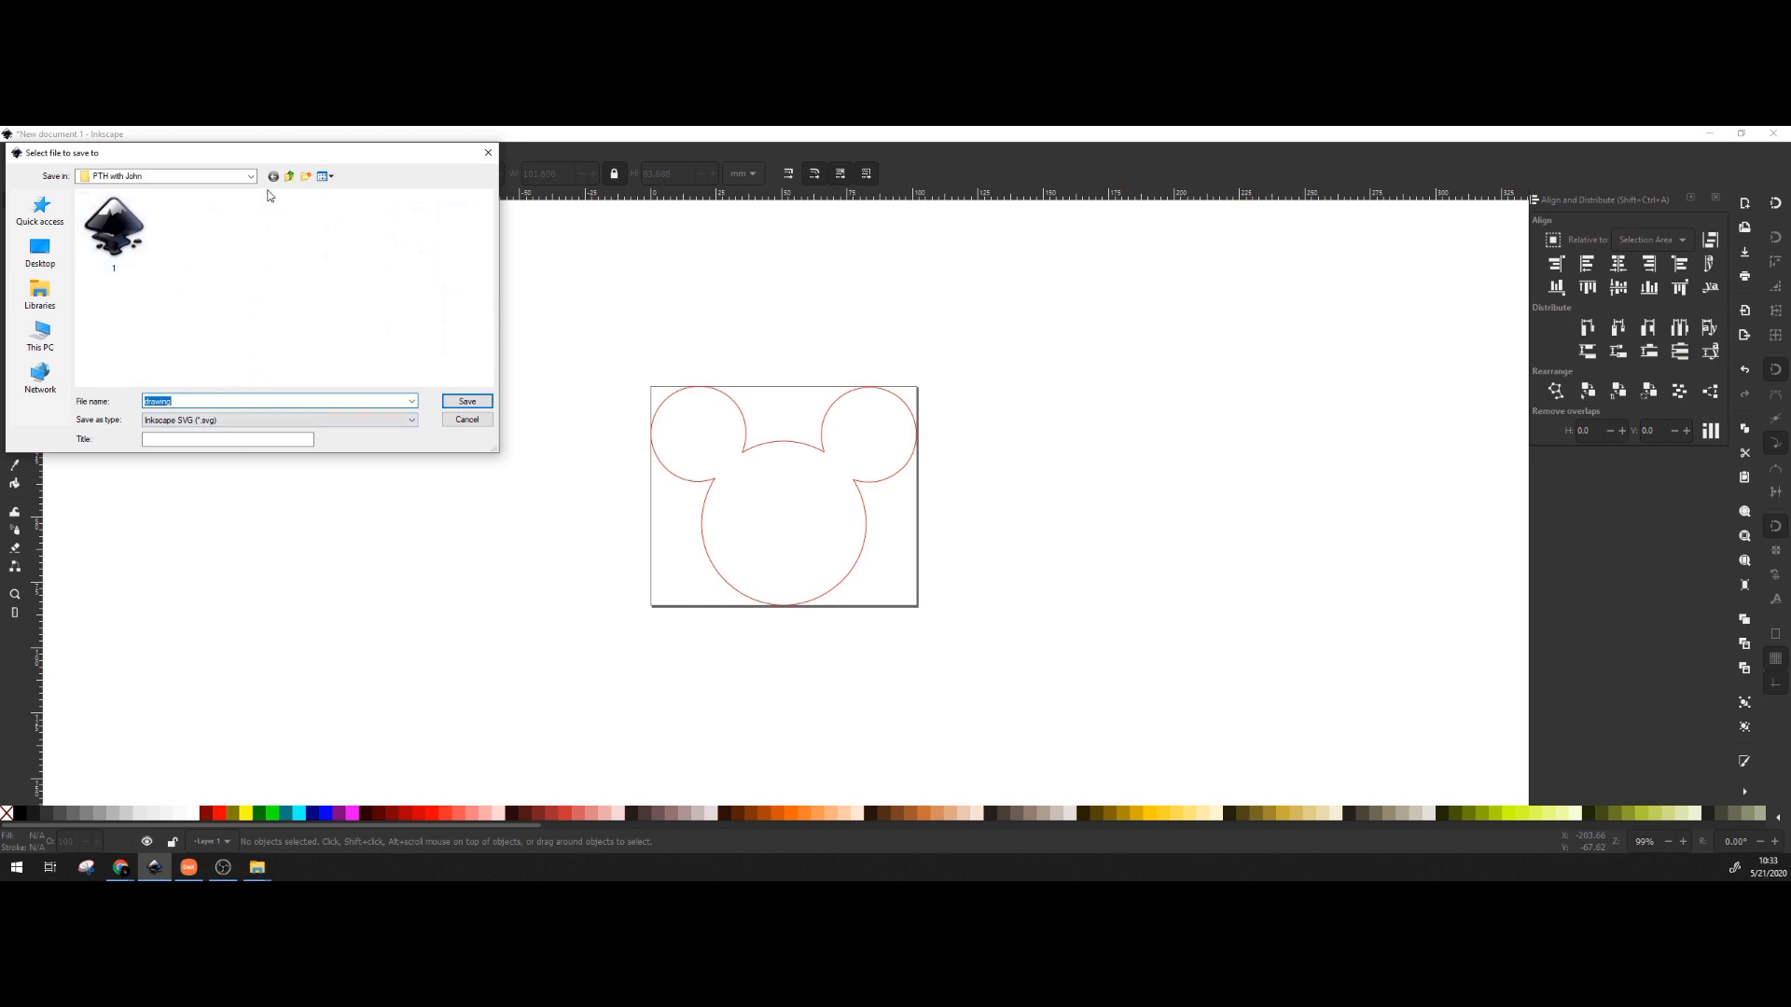
left_click(40, 250)
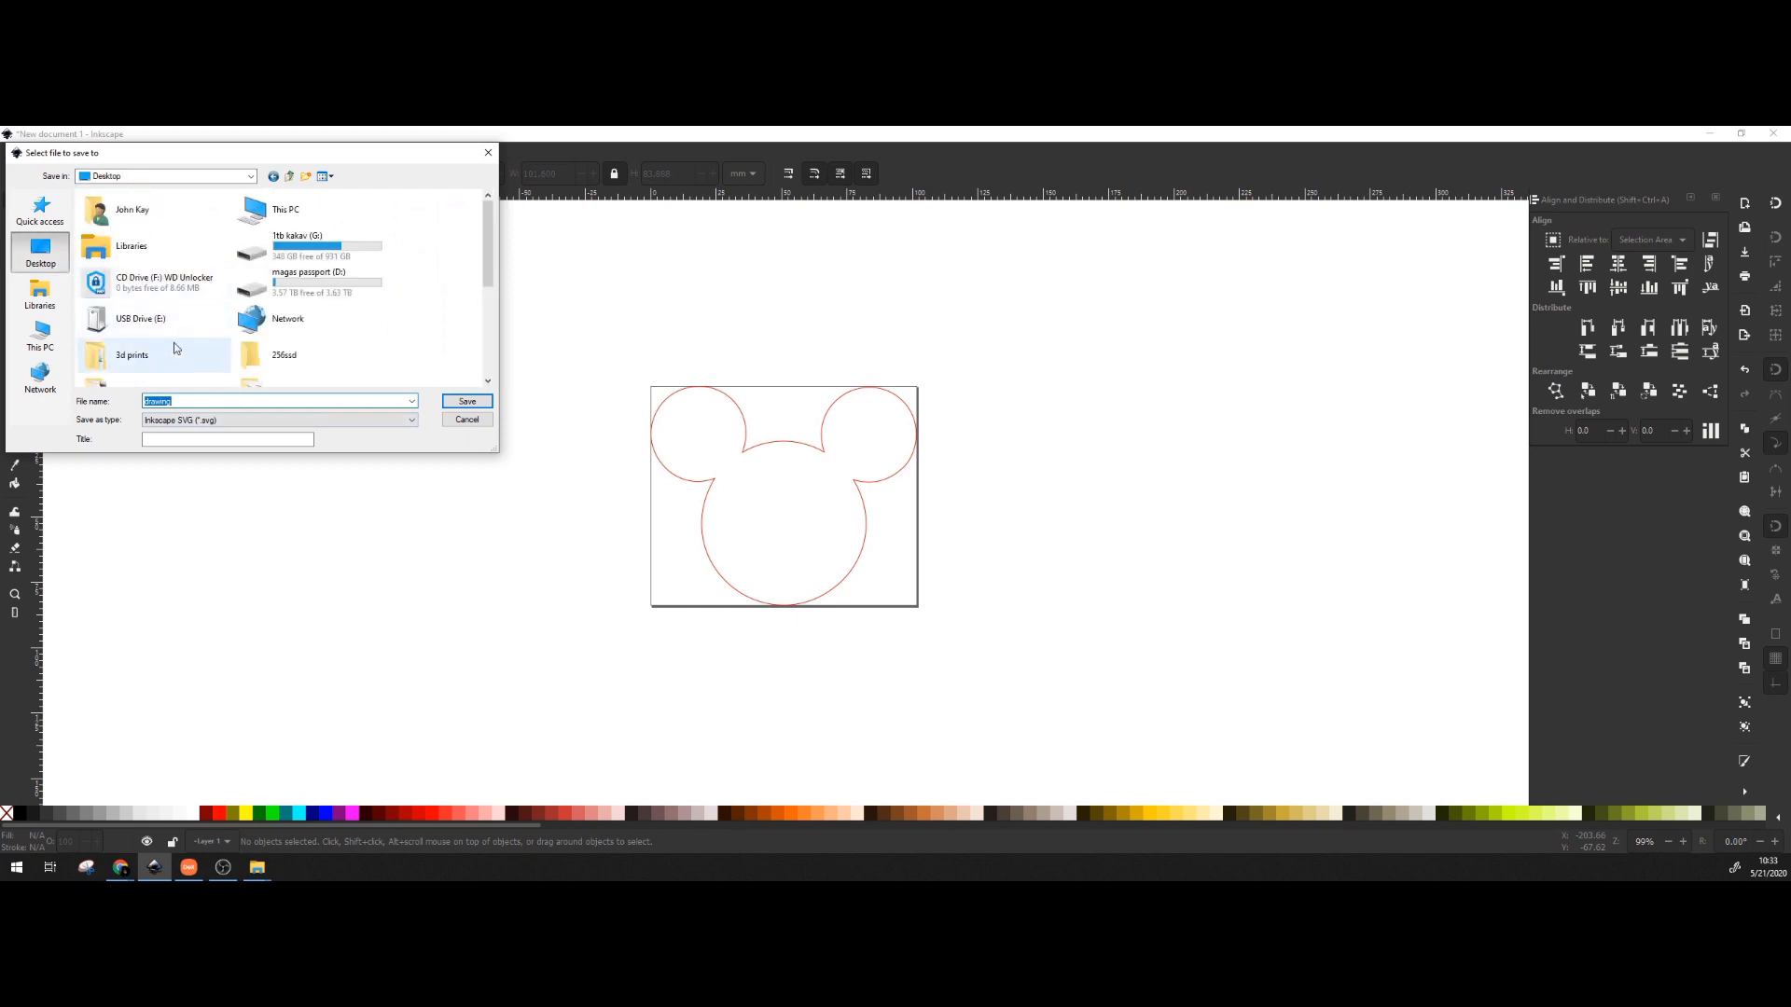
left_click(254, 343)
scroll(256, 345, "down", 1)
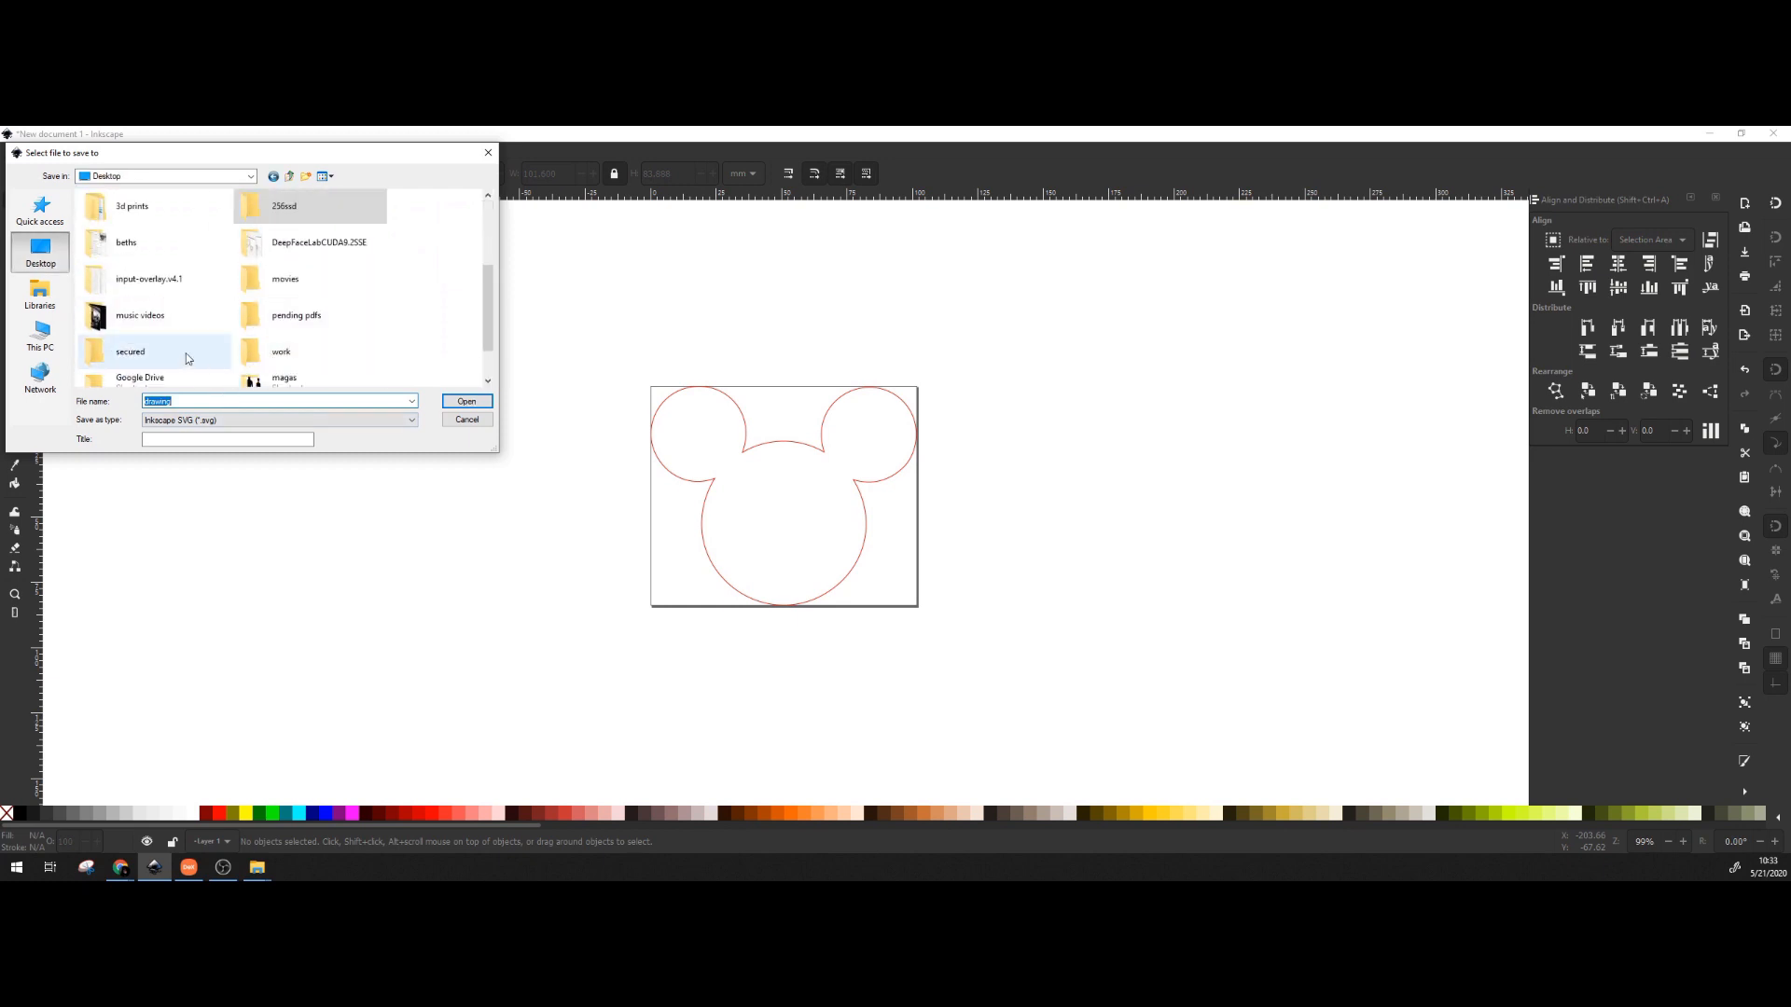
scroll(216, 305, "down", 1)
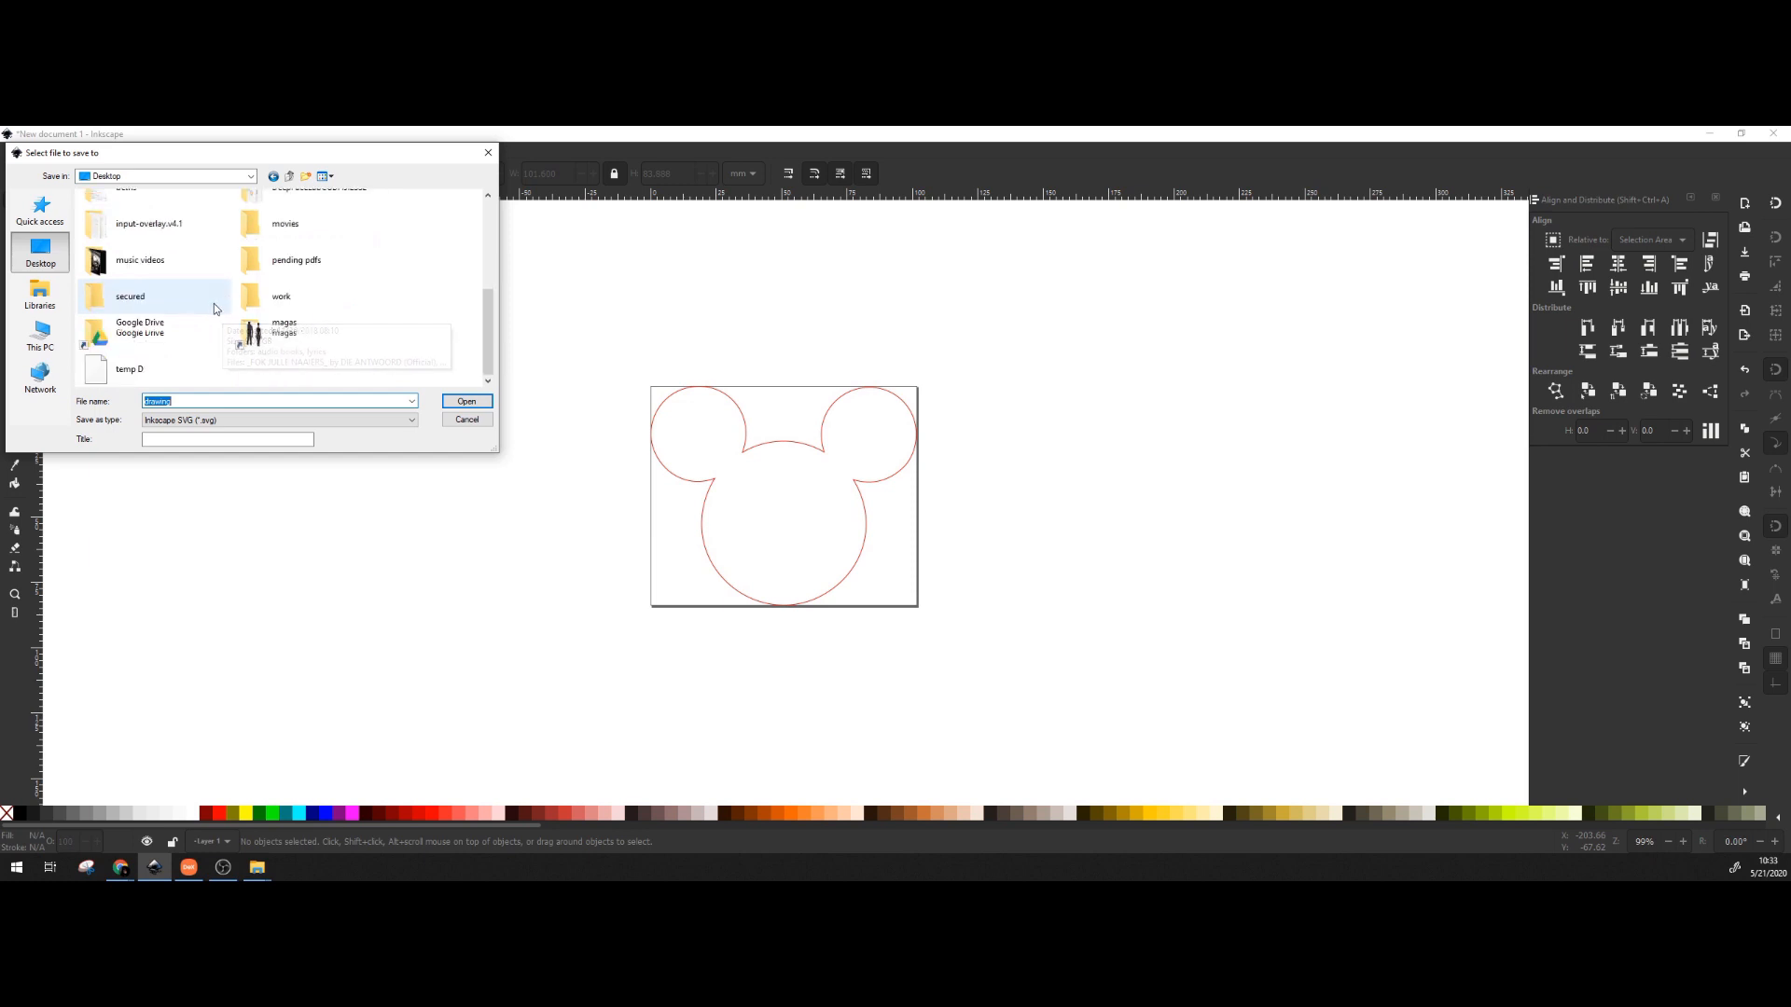
double_click(162, 355)
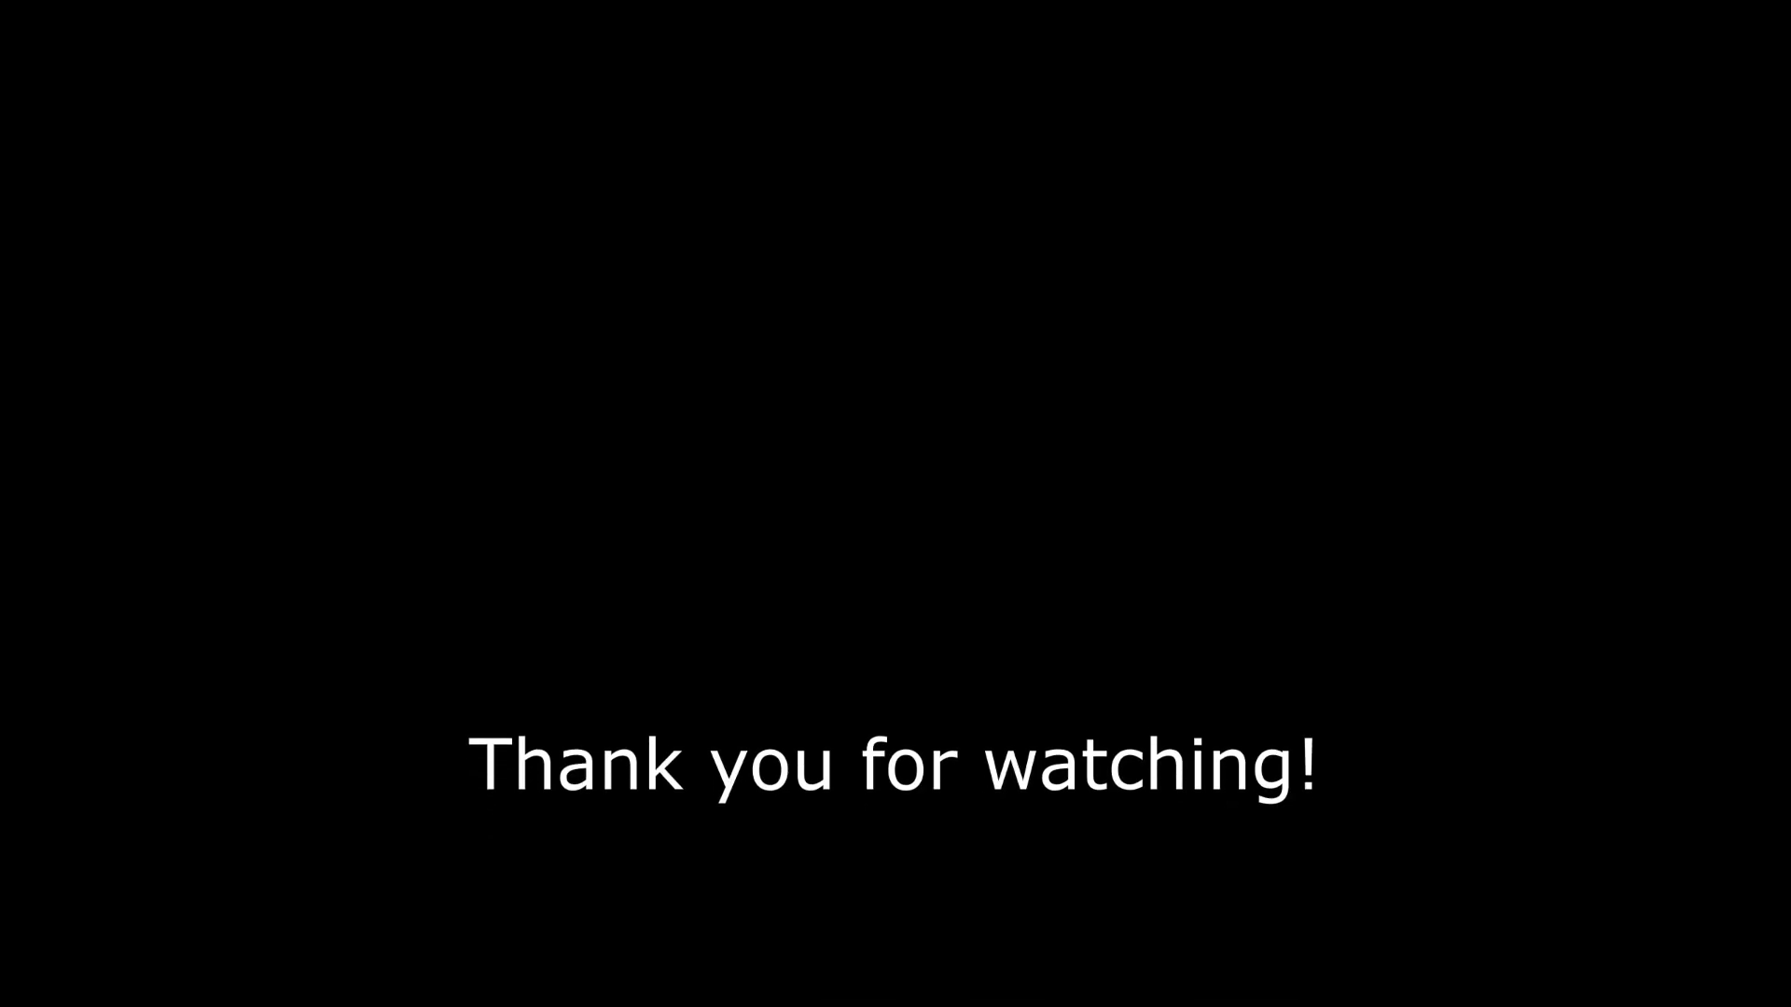